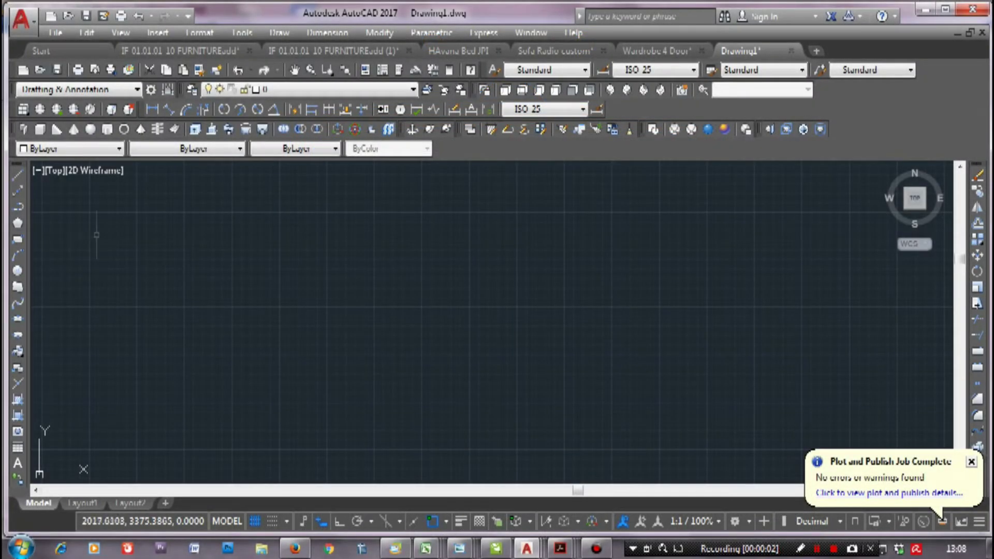
Draw a 1000 × 1000 square rectangle and centre it in the view
{"action": "left_click", "coordinate": [18, 238]}
{"action": "left_click", "coordinate": [369, 208]}
{"action": "type", "text": "1000"}
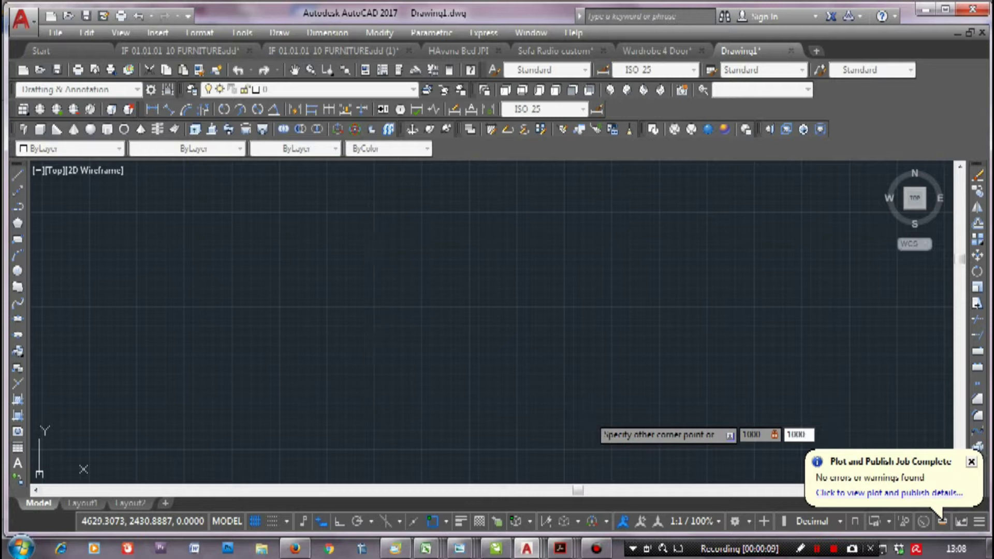
{"action": "key", "text": "Return"}
{"action": "scroll", "coordinate": [588, 406], "scroll_direction": "down", "scroll_amount": 2}
{"action": "middle_click_drag", "start_coordinate": [538, 289], "coordinate": [539, 395]}
Offset the square 10 units inward to form a double outline
{"action": "left_click", "coordinate": [977, 223]}
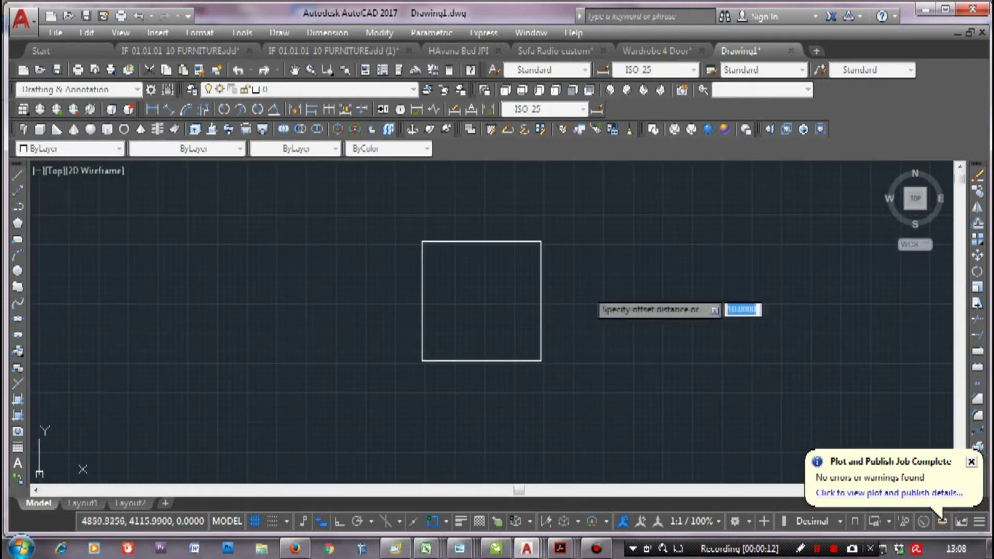
{"action": "left_click", "coordinate": [532, 292]}
{"action": "left_click", "coordinate": [473, 287]}
{"action": "key", "text": "Return"}
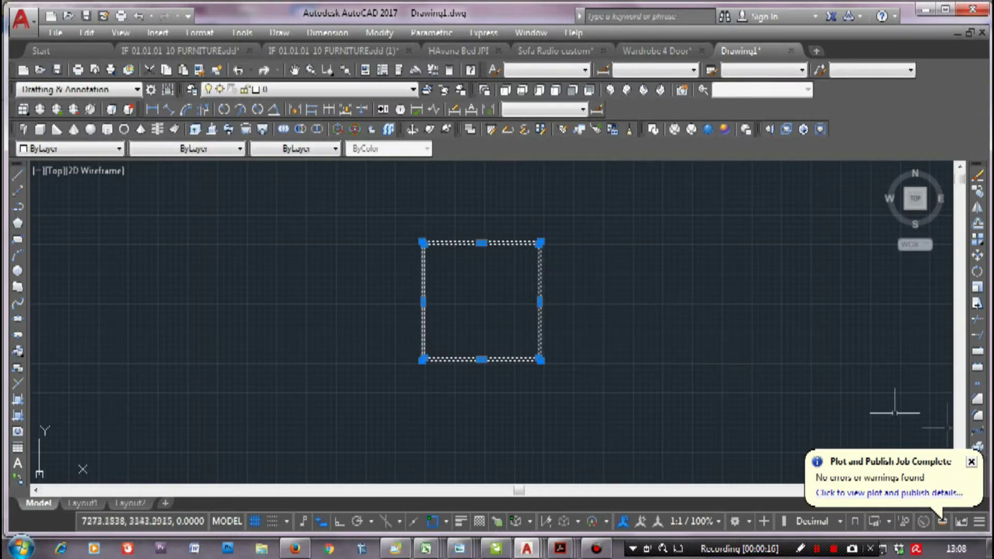
{"action": "key", "text": "Escape"}
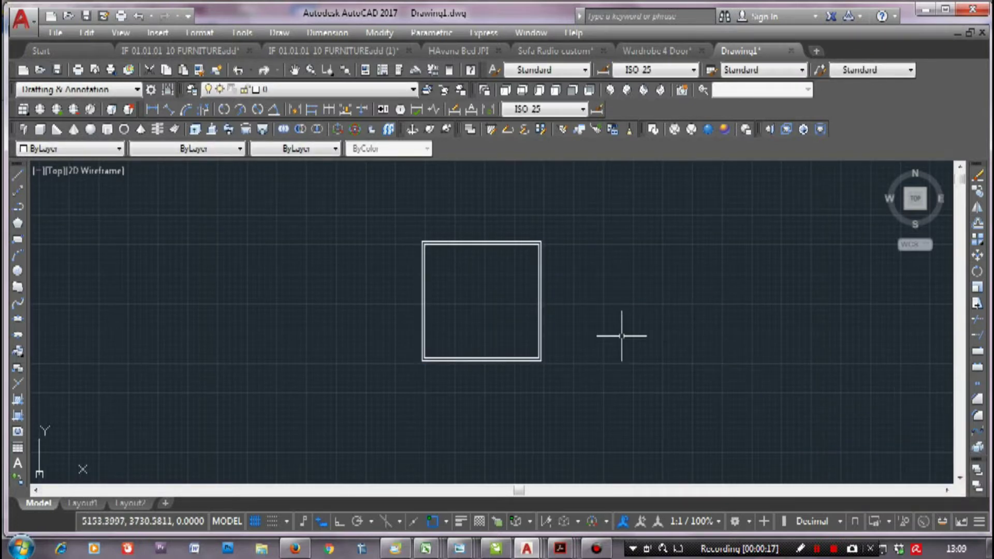
Extend the inner side lines down to the outer bottom edge
{"action": "left_click", "coordinate": [977, 336]}
{"action": "scroll", "coordinate": [518, 248], "scroll_direction": "up", "scroll_amount": 6}
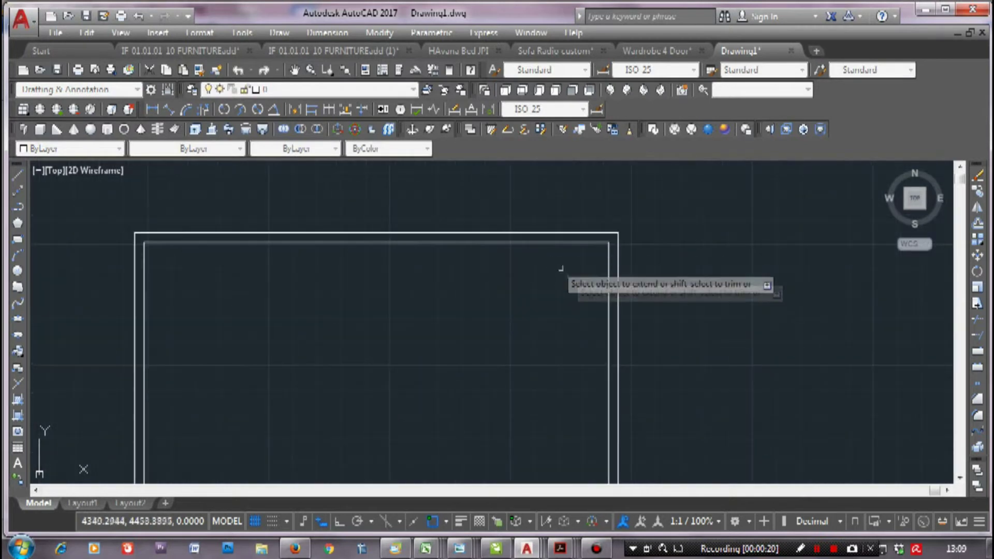
{"action": "left_click", "coordinate": [156, 282]}
{"action": "left_click", "coordinate": [155, 290]}
{"action": "scroll", "coordinate": [371, 331], "scroll_direction": "down", "scroll_amount": 4}
{"action": "scroll", "coordinate": [435, 335], "scroll_direction": "up", "scroll_amount": 2}
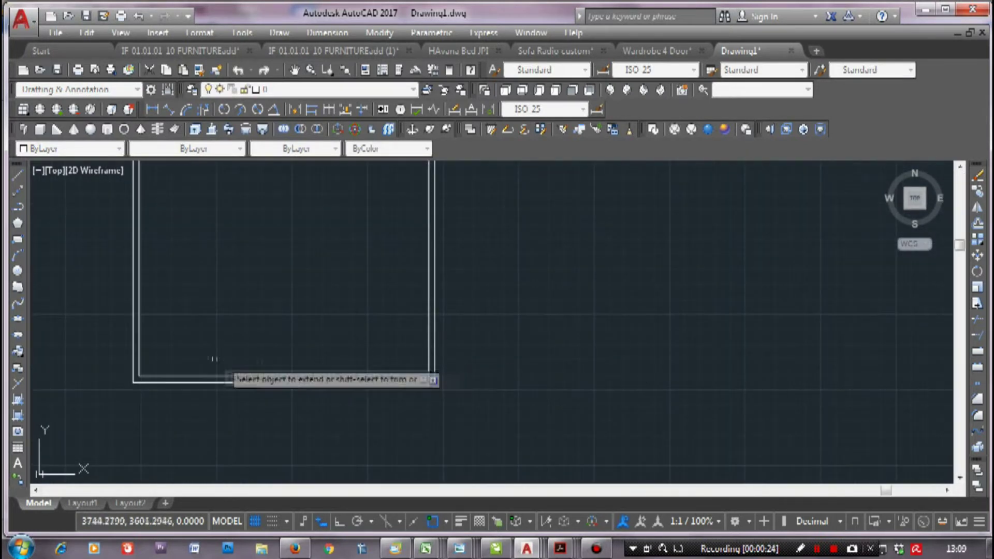
{"action": "left_click", "coordinate": [140, 350]}
Offset the bottom edge 20 upward and trim the new base line's overhanging ends
{"action": "left_click", "coordinate": [978, 223]}
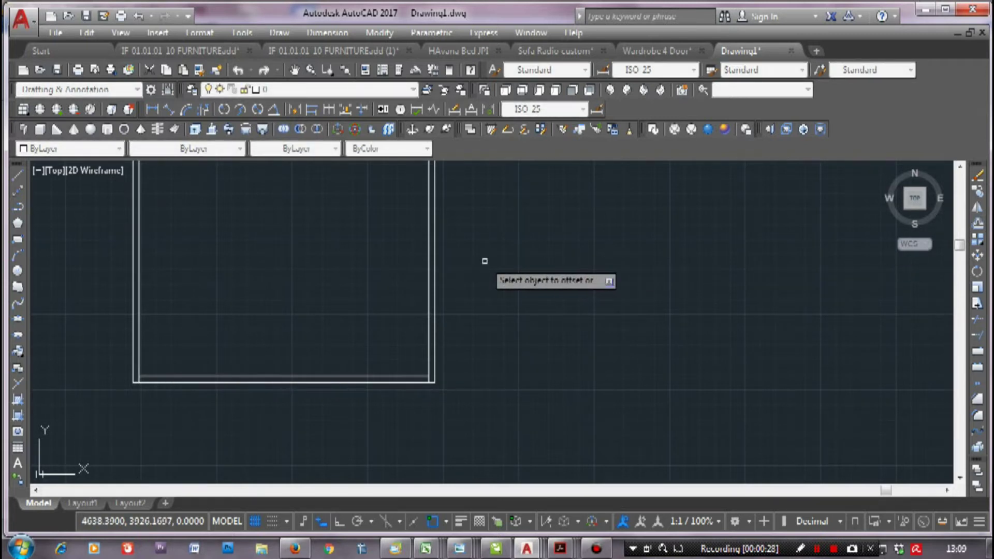
{"action": "left_click", "coordinate": [387, 381]}
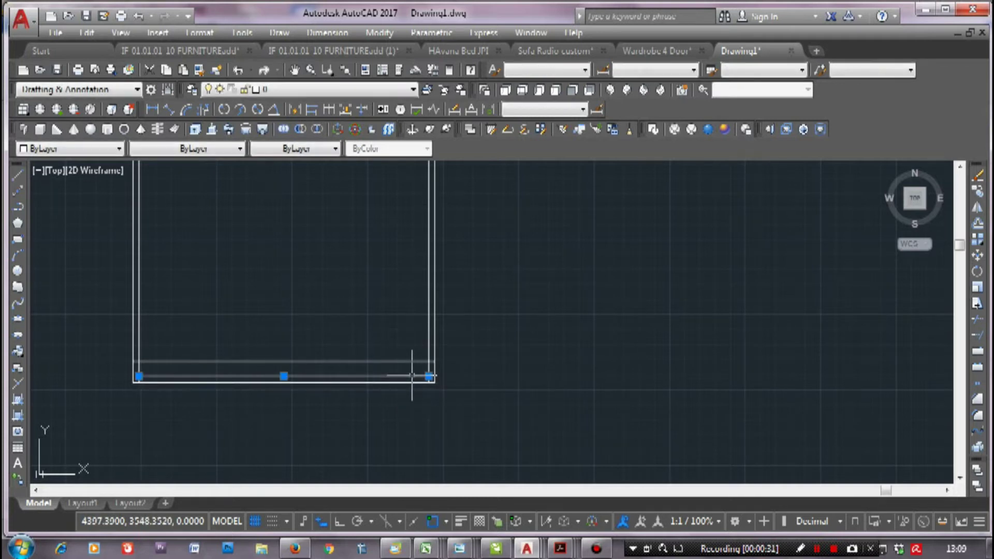
{"action": "key", "text": "Return"}
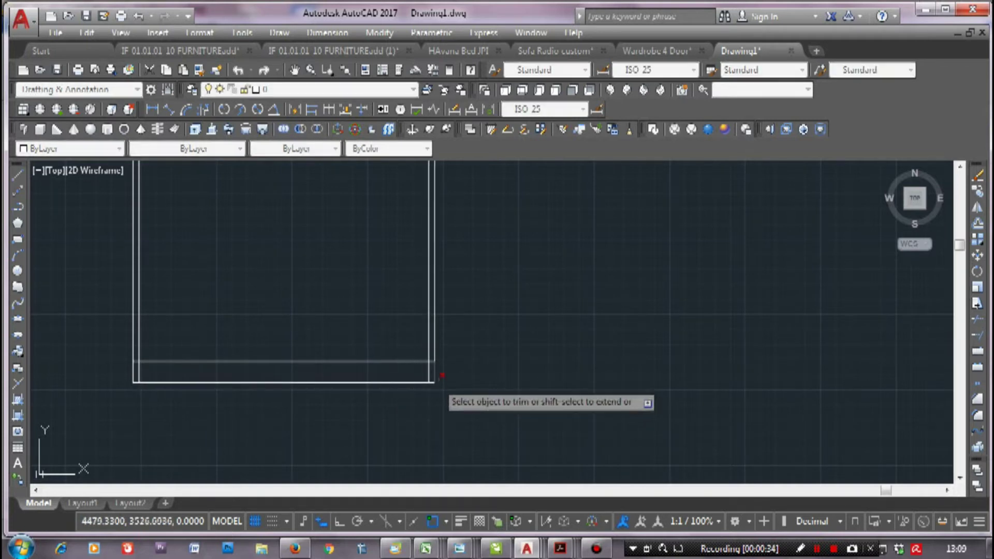
{"action": "scroll", "coordinate": [419, 342], "scroll_direction": "up", "scroll_amount": 4}
{"action": "left_click", "coordinate": [420, 300]}
{"action": "left_click", "coordinate": [409, 336]}
{"action": "scroll", "coordinate": [259, 324], "scroll_direction": "down", "scroll_amount": 3}
{"action": "scroll", "coordinate": [137, 311], "scroll_direction": "up", "scroll_amount": 3}
{"action": "left_click", "coordinate": [17, 175]}
{"action": "scroll", "coordinate": [306, 288], "scroll_direction": "down", "scroll_amount": 3}
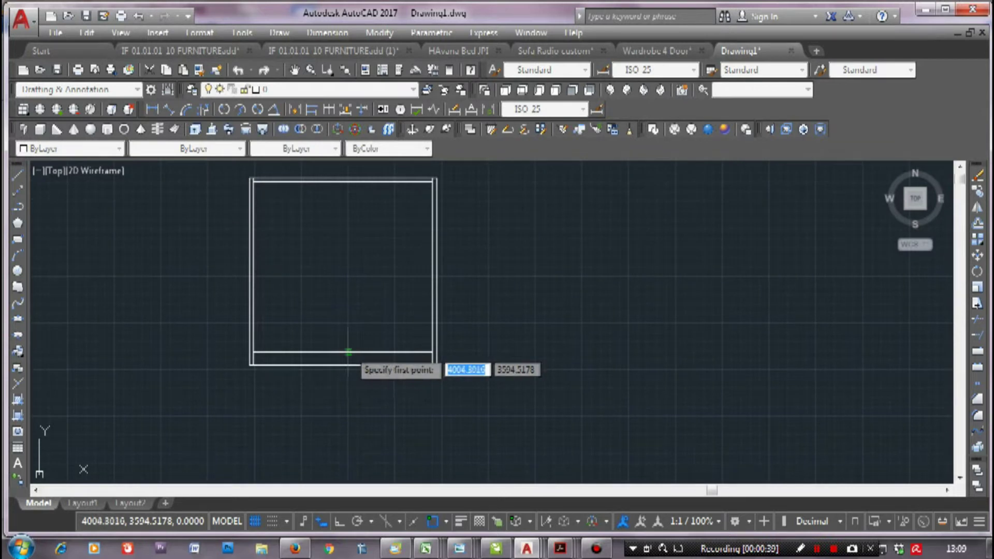
Draw a vertical middle divider and offset it 18 to the right for a double partition
{"action": "left_click", "coordinate": [343, 352]}
{"action": "left_click", "coordinate": [344, 182]}
{"action": "key", "text": "Return"}
{"action": "left_click", "coordinate": [978, 223]}
{"action": "type", "text": "18"}
{"action": "key", "text": "Return"}
{"action": "left_click", "coordinate": [342, 280]}
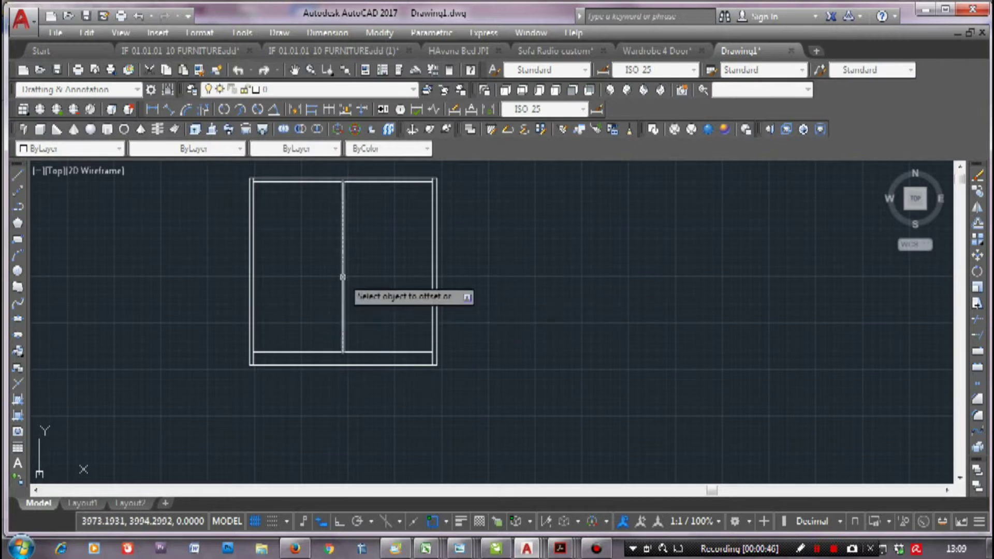
{"action": "left_click", "coordinate": [350, 273]}
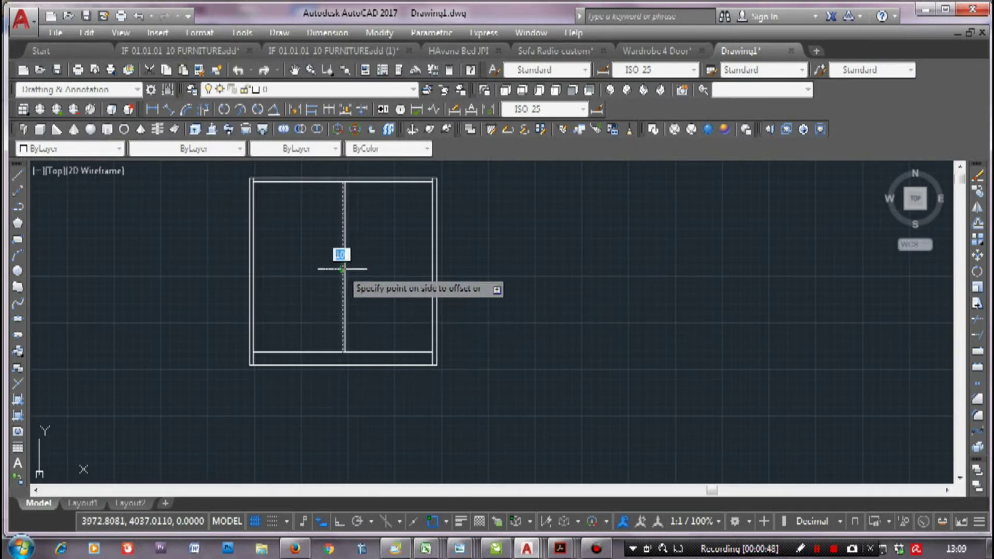
{"action": "left_click", "coordinate": [334, 272]}
Draw a horizontal helper line in the left bay and a vertical line from its midpoint
{"action": "scroll", "coordinate": [352, 273], "scroll_direction": "up", "scroll_amount": 5}
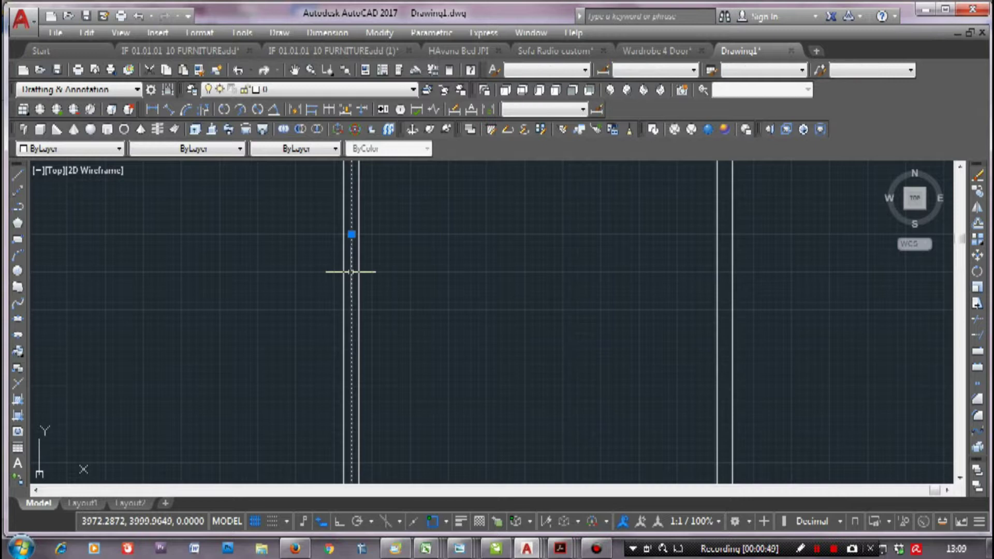
{"action": "scroll", "coordinate": [352, 272], "scroll_direction": "down", "scroll_amount": 5}
{"action": "middle_click_drag", "start_coordinate": [391, 250], "coordinate": [422, 306]}
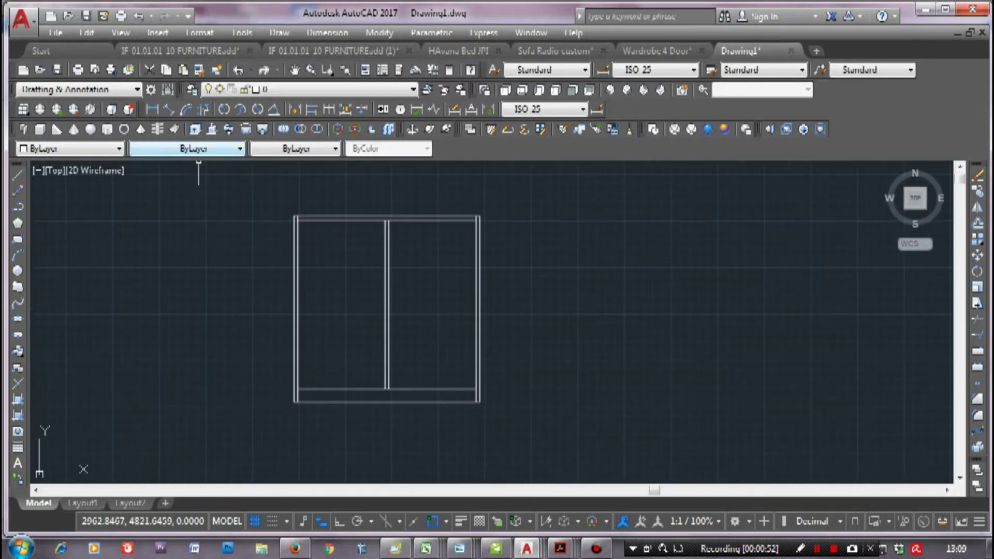
{"action": "type", "text": "l"}
{"action": "key", "text": "Return"}
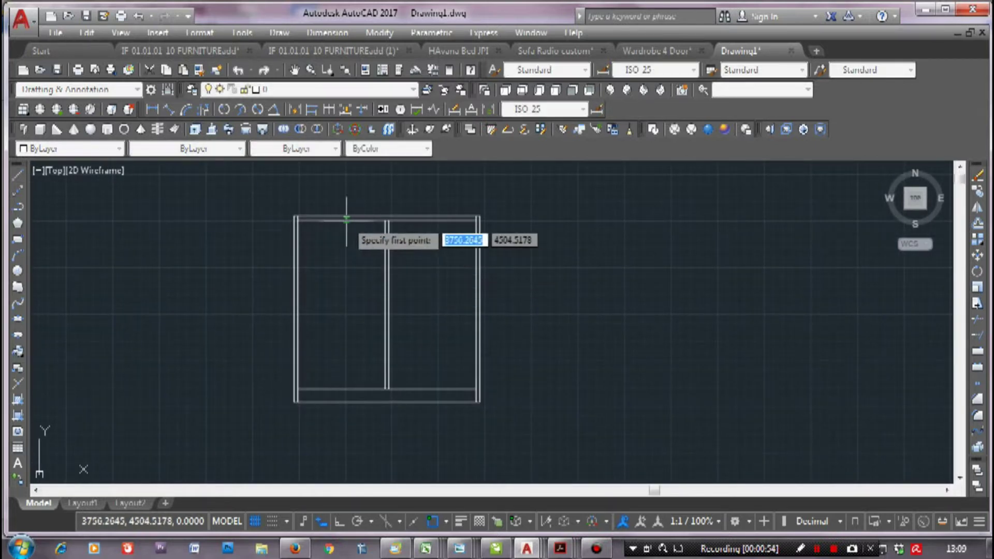
{"action": "left_click", "coordinate": [385, 312]}
{"action": "left_click", "coordinate": [298, 312]}
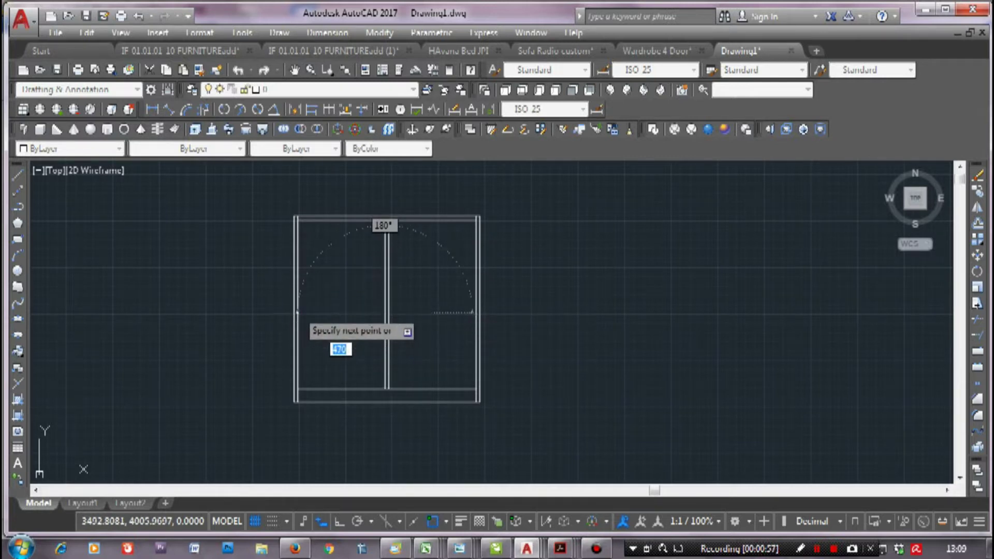
{"action": "key", "text": "Return"}
{"action": "key", "text": "Return"}
{"action": "left_click", "coordinate": [341, 313]}
{"action": "left_click", "coordinate": [342, 220]}
{"action": "key", "text": "Return"}
{"action": "left_click", "coordinate": [356, 312]}
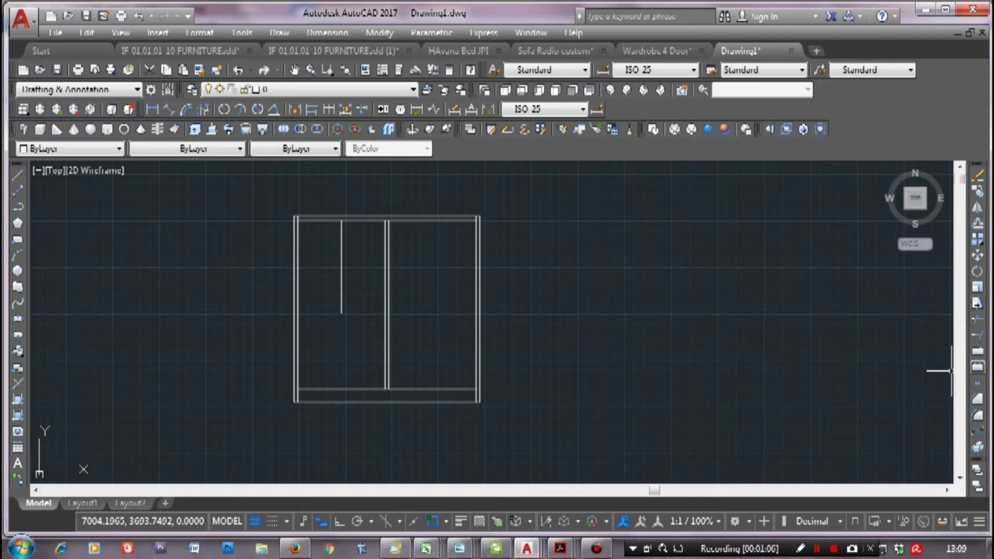
Extend the new vertical line down to the bottom shelf
{"action": "left_click", "coordinate": [978, 335]}
{"action": "key", "text": "Return"}
{"action": "left_click", "coordinate": [345, 332]}
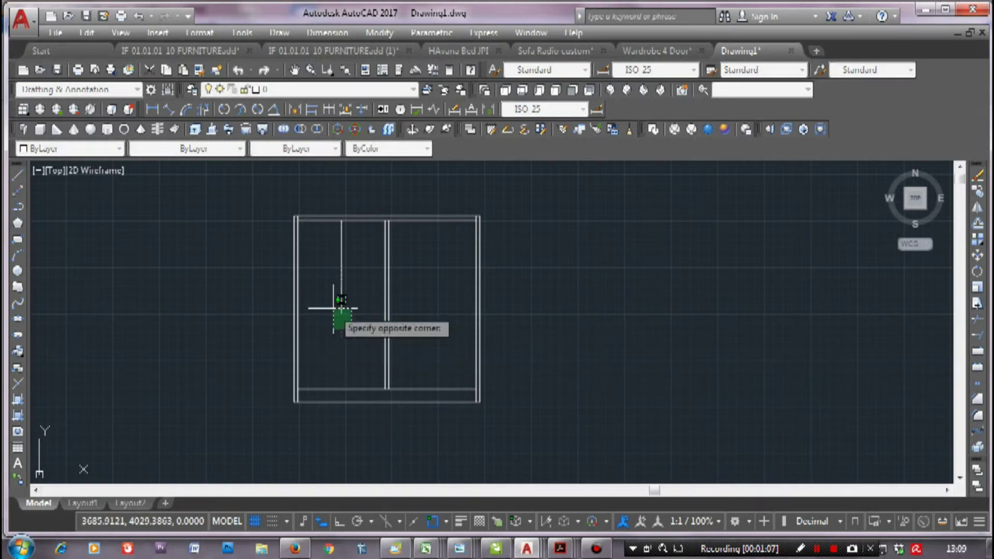
{"action": "left_click", "coordinate": [332, 310]}
{"action": "key", "text": "Return"}
Offset the new vertical divider to make it a double line
{"action": "left_click", "coordinate": [977, 223]}
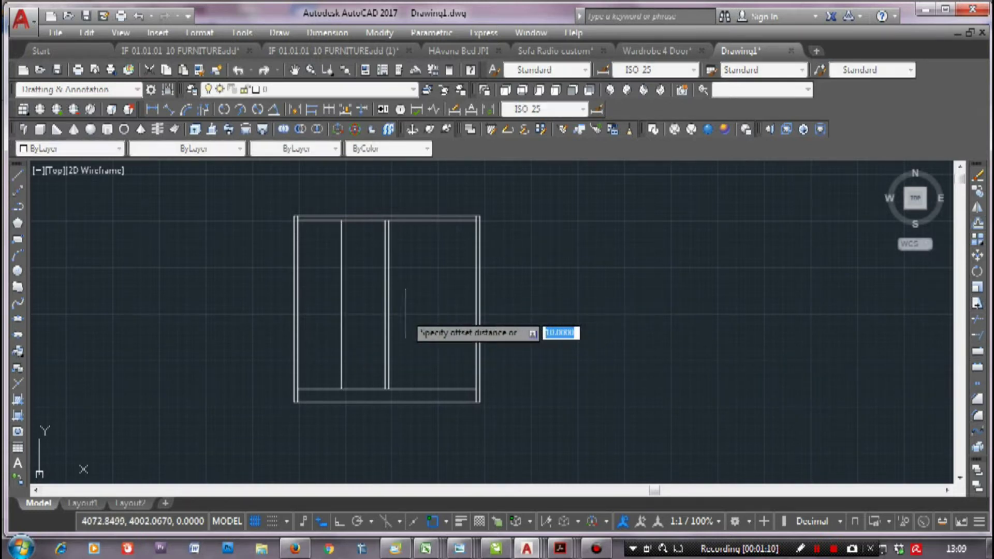
{"action": "key", "text": "Return"}
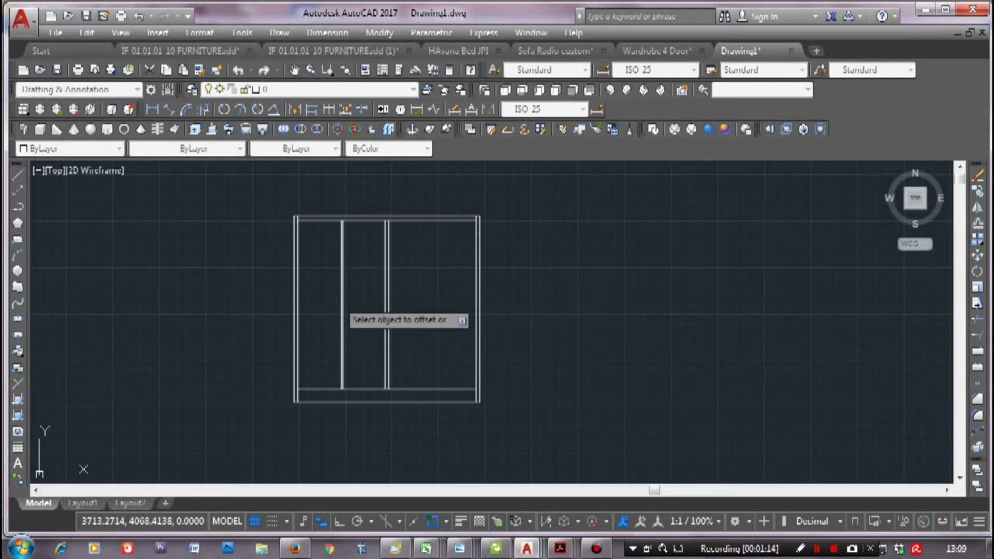
{"action": "scroll", "coordinate": [337, 300], "scroll_direction": "up", "scroll_amount": 3}
{"action": "left_click", "coordinate": [339, 291]}
{"action": "left_click", "coordinate": [345, 302]}
Add a linear dimension measuring the rack's inner height as 910
{"action": "scroll", "coordinate": [379, 294], "scroll_direction": "down", "scroll_amount": 3}
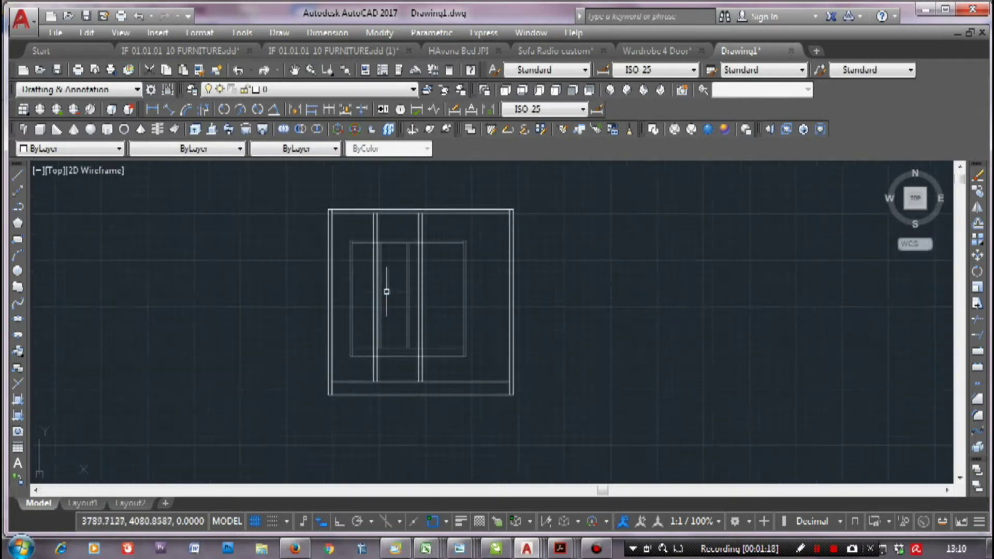
{"action": "scroll", "coordinate": [369, 300], "scroll_direction": "down", "scroll_amount": 2}
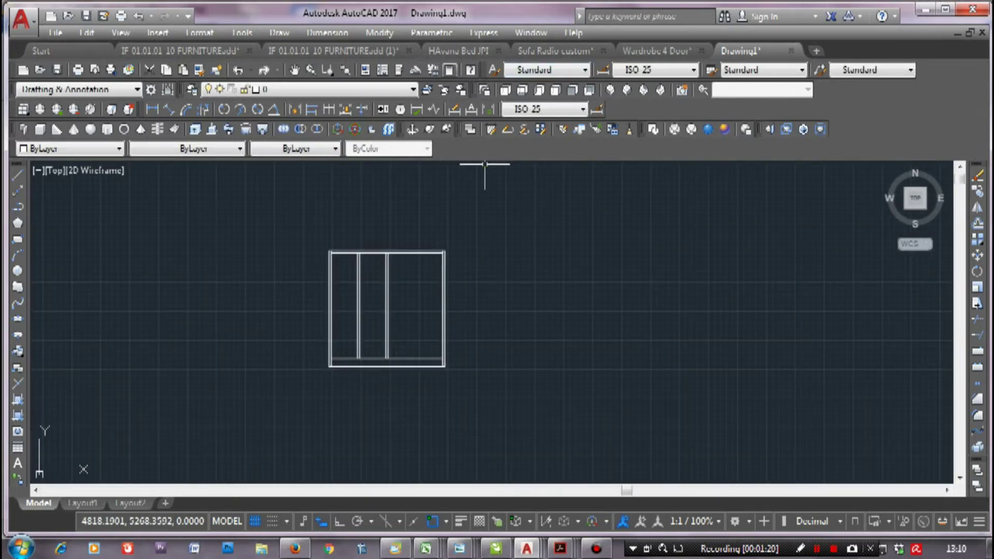
{"action": "type", "text": "dli"}
{"action": "key", "text": "Return"}
{"action": "scroll", "coordinate": [398, 331], "scroll_direction": "up", "scroll_amount": 3}
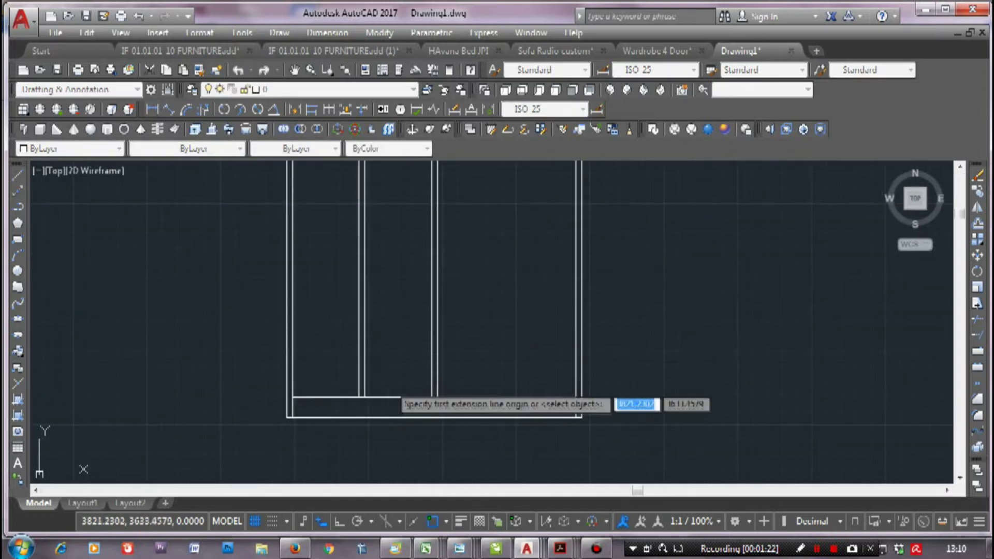
{"action": "scroll", "coordinate": [399, 362], "scroll_direction": "down", "scroll_amount": 1}
{"action": "left_click", "coordinate": [397, 368]}
{"action": "scroll", "coordinate": [399, 300], "scroll_direction": "down", "scroll_amount": 1}
{"action": "left_click", "coordinate": [384, 286]}
Compute the shelf spacing (910 − 60) / 4 = 212.5 in QuickCalc
{"action": "scroll", "coordinate": [380, 372], "scroll_direction": "up", "scroll_amount": 3}
{"action": "scroll", "coordinate": [383, 337], "scroll_direction": "down", "scroll_amount": 2}
{"action": "scroll", "coordinate": [390, 333], "scroll_direction": "down", "scroll_amount": 4}
{"action": "scroll", "coordinate": [437, 288], "scroll_direction": "up", "scroll_amount": 4}
{"action": "scroll", "coordinate": [373, 362], "scroll_direction": "up", "scroll_amount": 2}
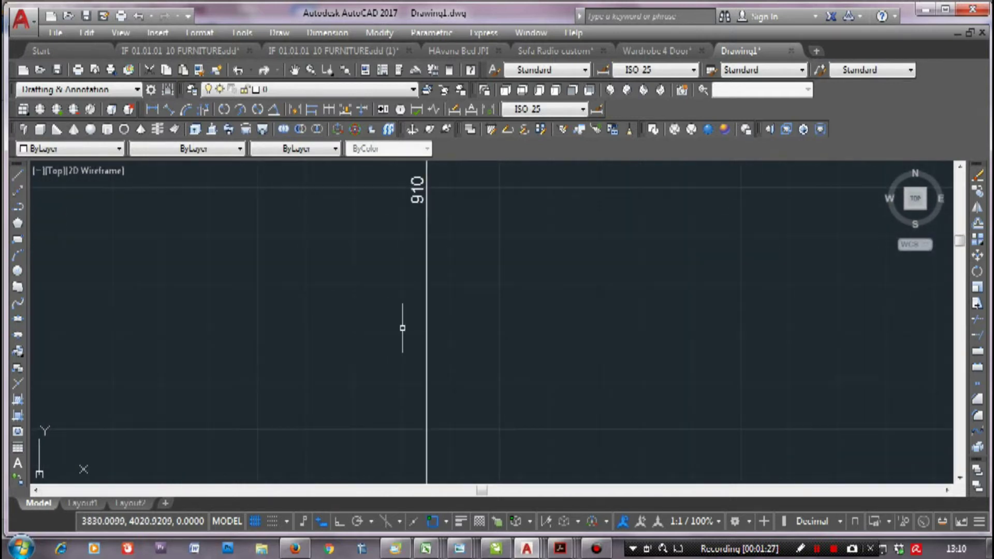
{"action": "scroll", "coordinate": [421, 321], "scroll_direction": "down", "scroll_amount": 2}
{"action": "scroll", "coordinate": [446, 283], "scroll_direction": "down", "scroll_amount": 3}
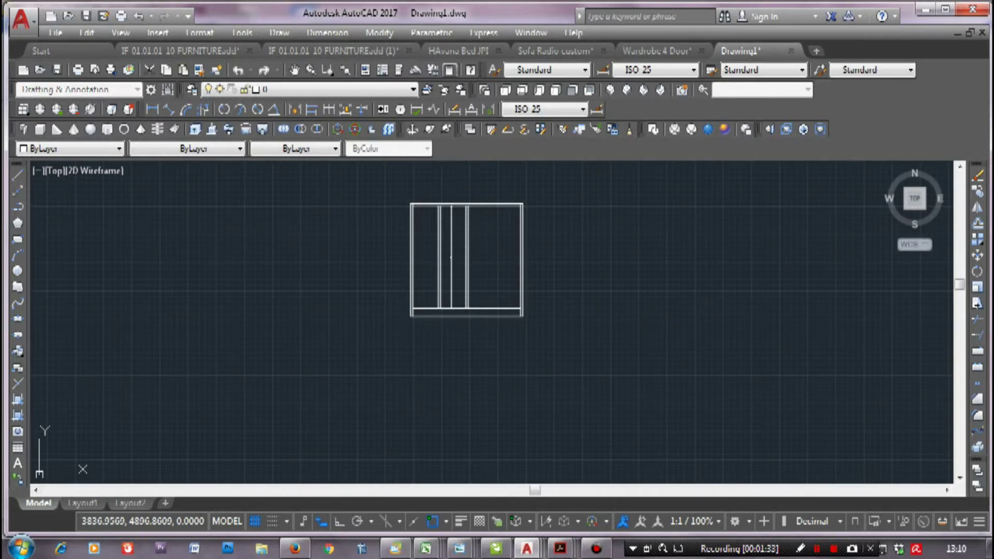
{"action": "key", "text": "ctrl+8"}
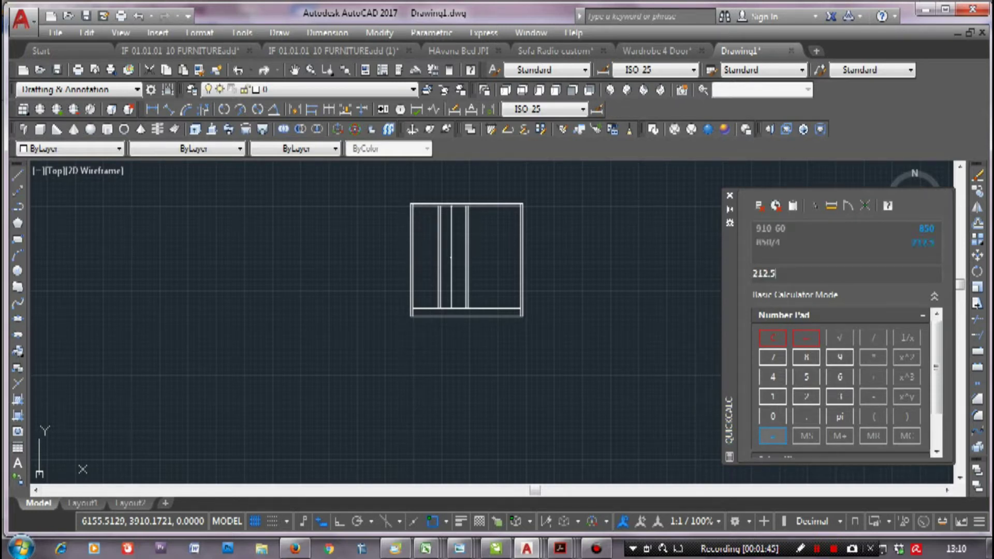
Offset the top inner line down into a shelf, plus a parallel line just below it
{"action": "type", "text": "o"}
{"action": "key", "text": "Return"}
{"action": "scroll", "coordinate": [523, 222], "scroll_direction": "up", "scroll_amount": 2}
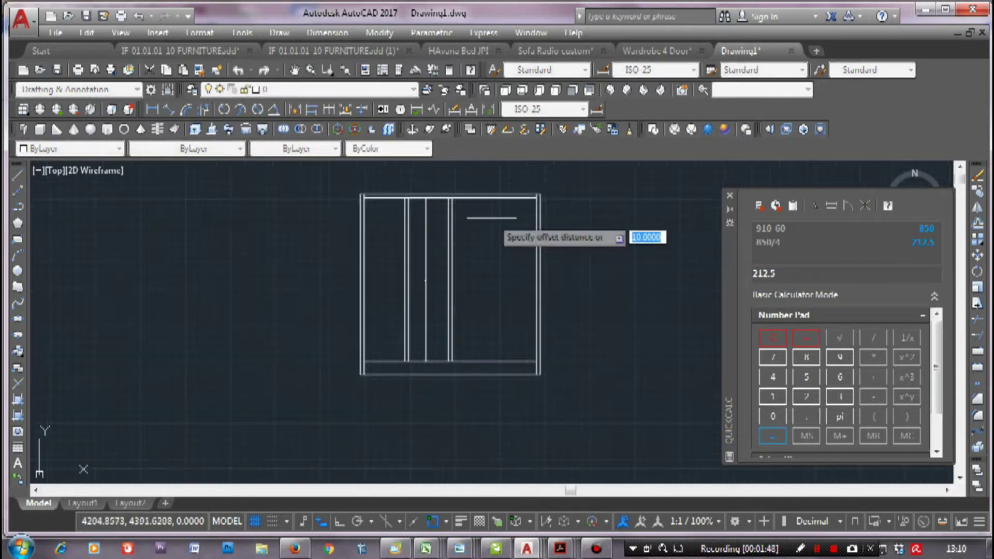
{"action": "scroll", "coordinate": [468, 297], "scroll_direction": "up", "scroll_amount": 3}
{"action": "scroll", "coordinate": [433, 296], "scroll_direction": "up", "scroll_amount": 2}
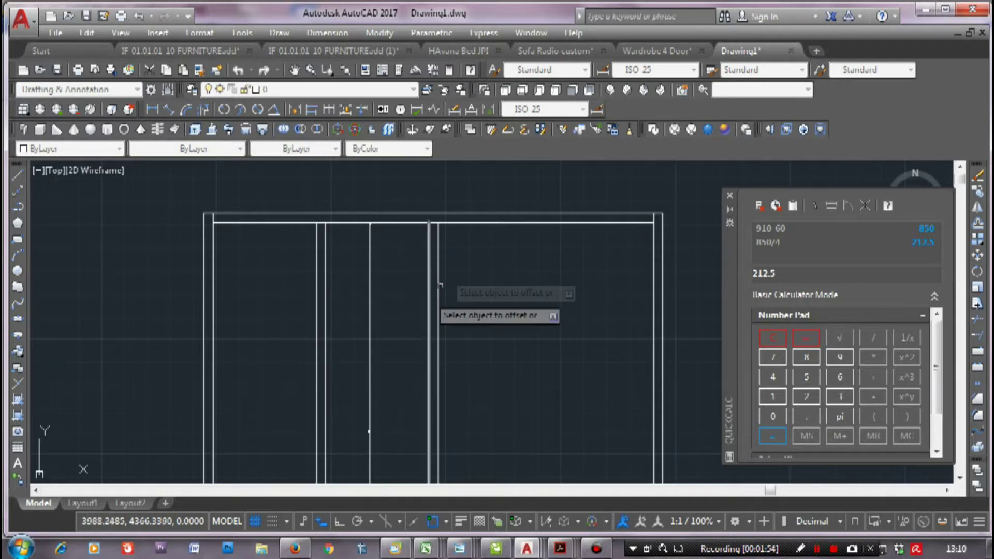
{"action": "left_click", "coordinate": [471, 224]}
{"action": "left_click", "coordinate": [485, 362]}
{"action": "key", "text": "Escape"}
{"action": "key", "text": "Return"}
{"action": "type", "text": "2"}
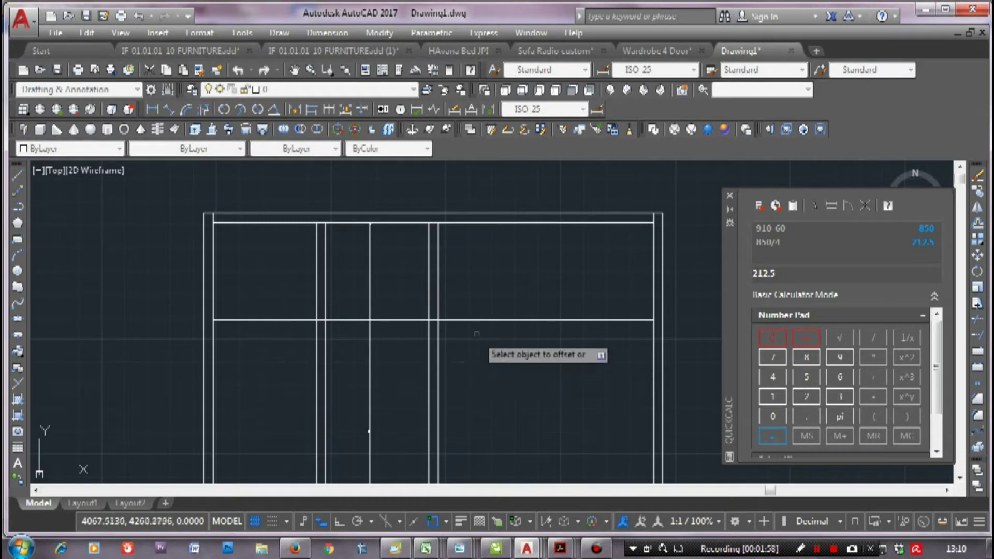
{"action": "left_click", "coordinate": [466, 321]}
{"action": "left_click", "coordinate": [395, 387]}
{"action": "key", "text": "Escape"}
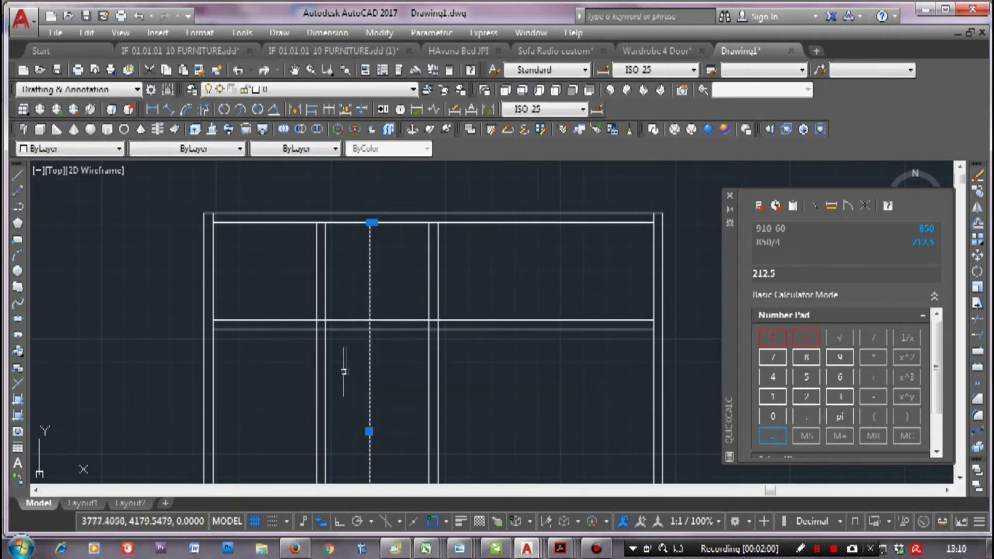
{"action": "key", "text": "Escape"}
Copy the double shelf line to two lower positions, 212.5 apart
{"action": "left_click_drag", "start_coordinate": [558, 369], "coordinate": [534, 300]}
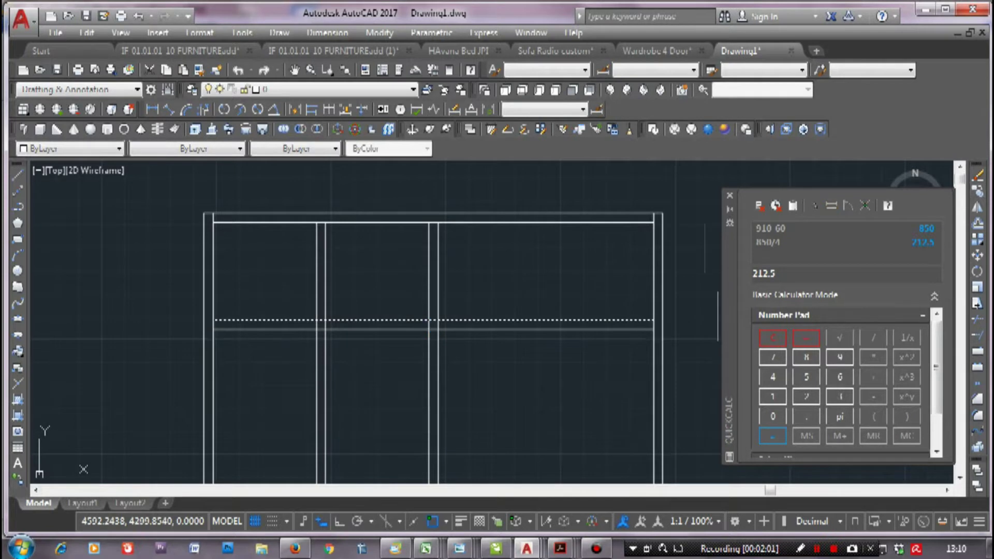
{"action": "type", "text": "co"}
{"action": "key", "text": "Return"}
{"action": "left_click", "coordinate": [214, 224]}
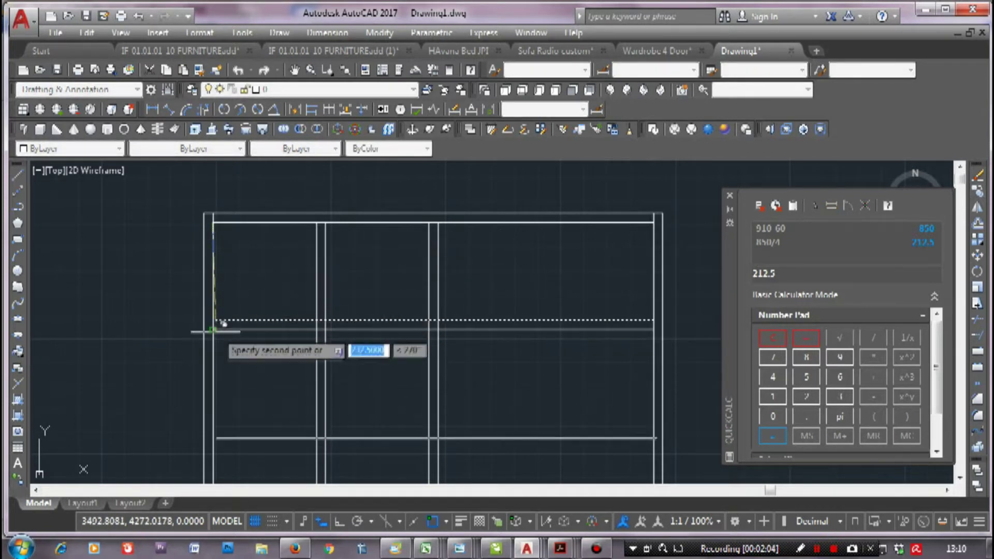
{"action": "middle_click_drag", "start_coordinate": [223, 324], "coordinate": [307, 206]}
{"action": "scroll", "coordinate": [307, 206], "scroll_direction": "down", "scroll_amount": 2}
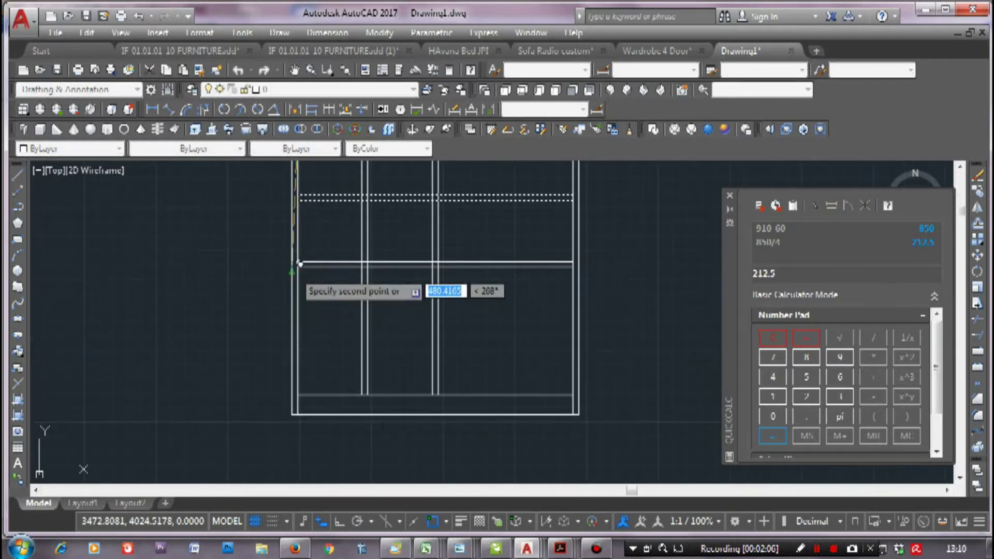
{"action": "left_click", "coordinate": [305, 258]}
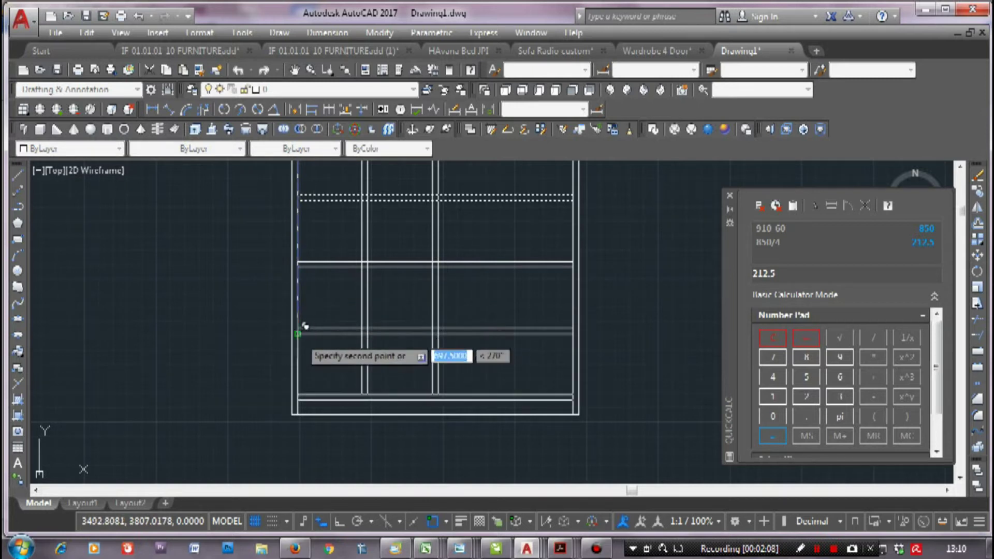
{"action": "left_click", "coordinate": [305, 328]}
{"action": "key", "text": "Return"}
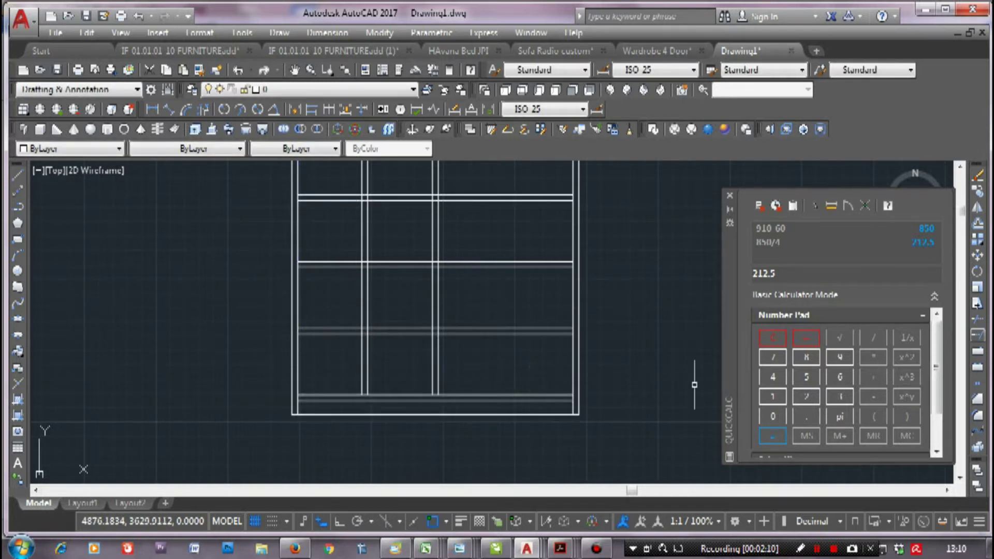
{"action": "type", "text": "tr"}
{"action": "key", "text": "Return"}
{"action": "key", "text": "Return"}
{"action": "scroll", "coordinate": [409, 332], "scroll_direction": "up", "scroll_amount": 3}
Select the rack's lines as cutting edges for trimming
{"action": "left_click", "coordinate": [418, 337]}
{"action": "scroll", "coordinate": [414, 280], "scroll_direction": "down", "scroll_amount": 3}
{"action": "scroll", "coordinate": [383, 289], "scroll_direction": "up", "scroll_amount": 3}
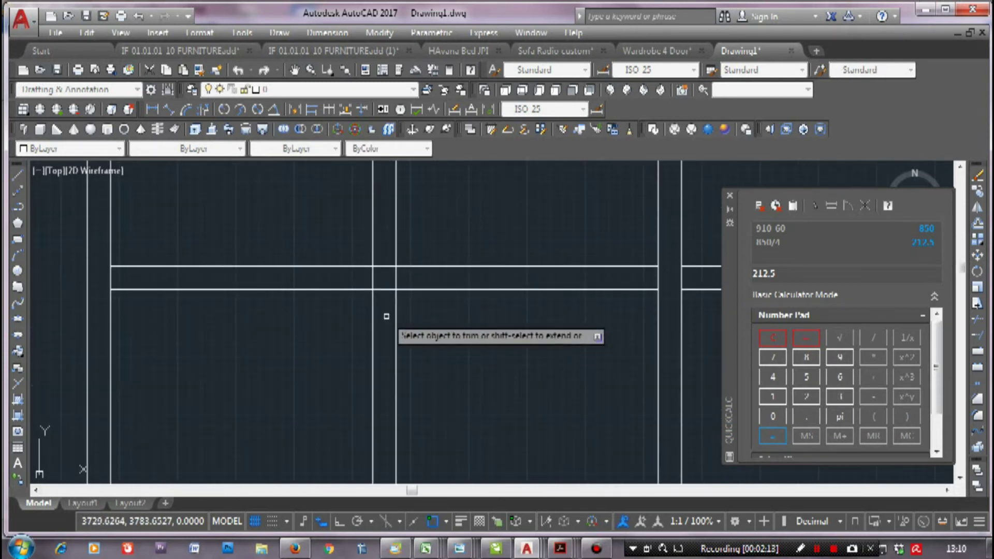
{"action": "left_click", "coordinate": [391, 247]}
{"action": "scroll", "coordinate": [399, 349], "scroll_direction": "down", "scroll_amount": 3}
{"action": "scroll", "coordinate": [377, 304], "scroll_direction": "up", "scroll_amount": 3}
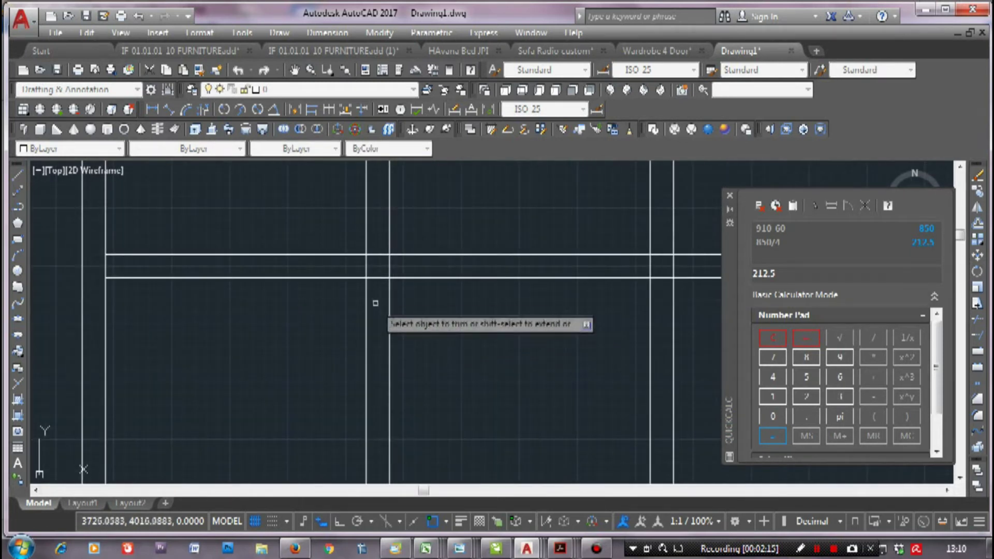
{"action": "scroll", "coordinate": [402, 351], "scroll_direction": "down", "scroll_amount": 3}
{"action": "scroll", "coordinate": [405, 364], "scroll_direction": "up", "scroll_amount": 2}
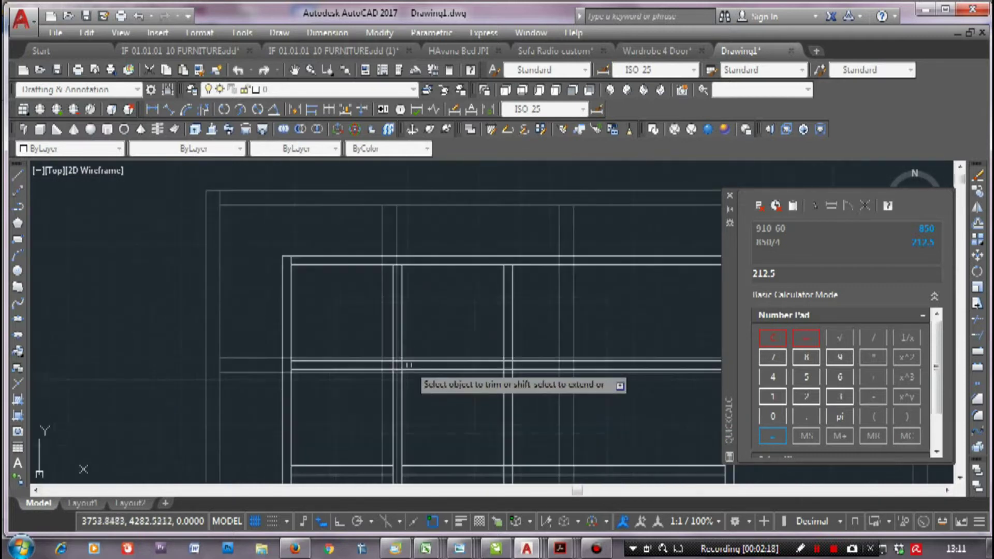
{"action": "scroll", "coordinate": [365, 395], "scroll_direction": "up", "scroll_amount": 2}
Trim the shelf line ends crossing the vertical dividers into clean compartments
{"action": "left_click_drag", "start_coordinate": [365, 395], "coordinate": [346, 331]}
{"action": "scroll", "coordinate": [355, 329], "scroll_direction": "down", "scroll_amount": 3}
{"action": "scroll", "coordinate": [480, 336], "scroll_direction": "up", "scroll_amount": 3}
{"action": "left_click_drag", "start_coordinate": [480, 336], "coordinate": [466, 285]}
{"action": "scroll", "coordinate": [466, 290], "scroll_direction": "down", "scroll_amount": 3}
{"action": "scroll", "coordinate": [427, 346], "scroll_direction": "up", "scroll_amount": 3}
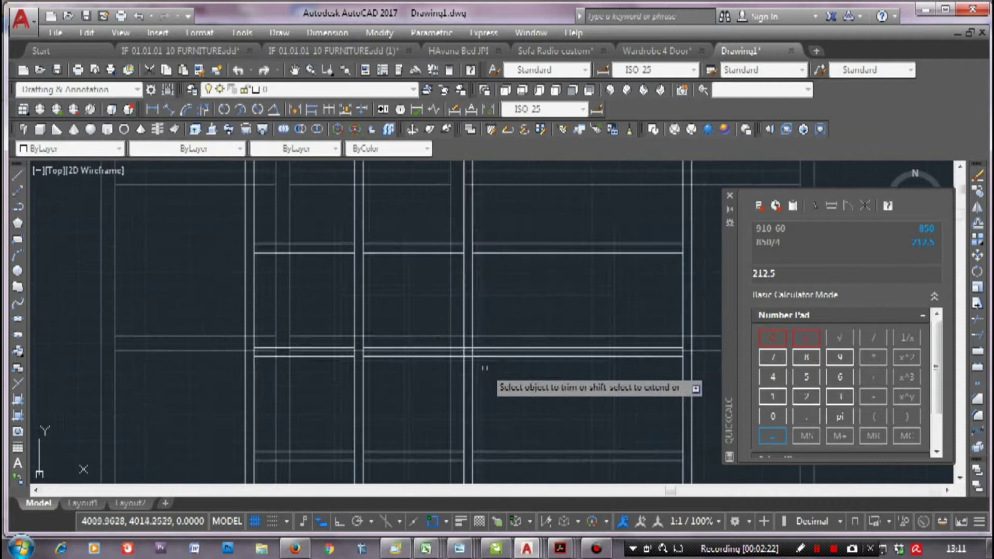
{"action": "left_click_drag", "start_coordinate": [427, 347], "coordinate": [409, 272]}
{"action": "scroll", "coordinate": [409, 279], "scroll_direction": "down", "scroll_amount": 3}
{"action": "scroll", "coordinate": [406, 321], "scroll_direction": "up", "scroll_amount": 3}
{"action": "scroll", "coordinate": [469, 333], "scroll_direction": "down", "scroll_amount": 3}
{"action": "scroll", "coordinate": [469, 332], "scroll_direction": "down", "scroll_amount": 3}
{"action": "scroll", "coordinate": [414, 259], "scroll_direction": "up", "scroll_amount": 3}
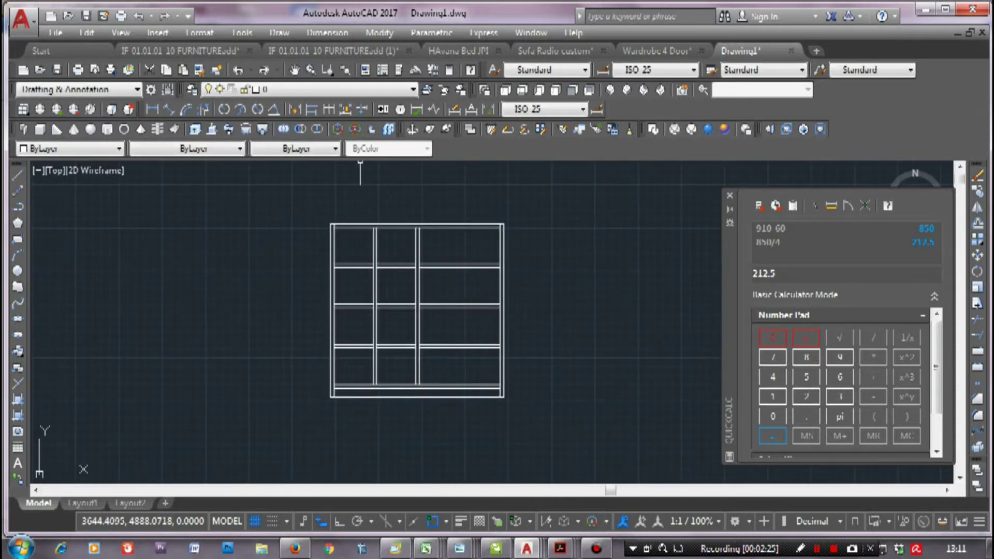
In SW Isometric view, press-pull the bottom strip up 250, then extrude the next area 20
{"action": "left_click", "coordinate": [611, 89]}
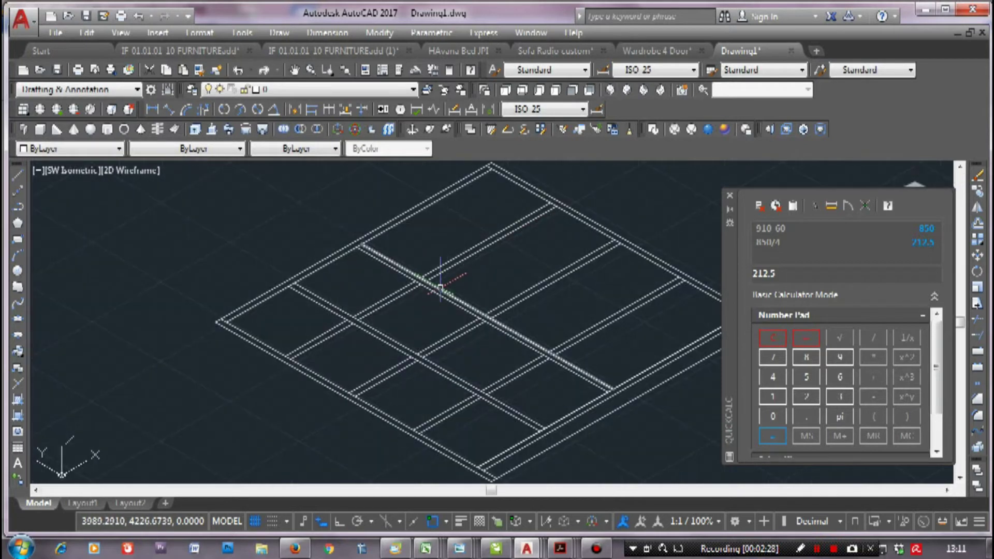
{"action": "scroll", "coordinate": [440, 282], "scroll_direction": "up", "scroll_amount": 2}
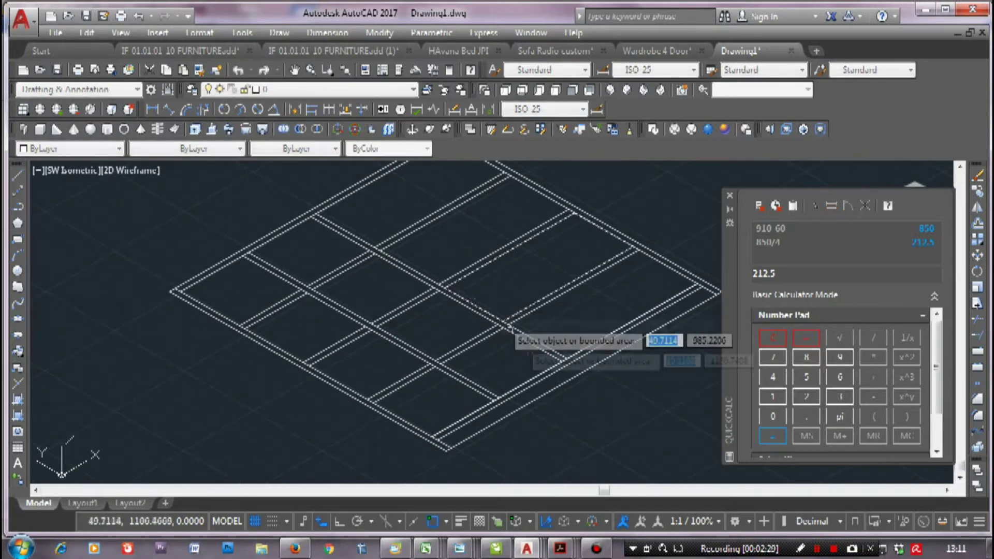
{"action": "scroll", "coordinate": [528, 357], "scroll_direction": "up", "scroll_amount": 2}
{"action": "scroll", "coordinate": [492, 352], "scroll_direction": "up", "scroll_amount": 2}
{"action": "left_click", "coordinate": [451, 330]}
{"action": "type", "text": "250"}
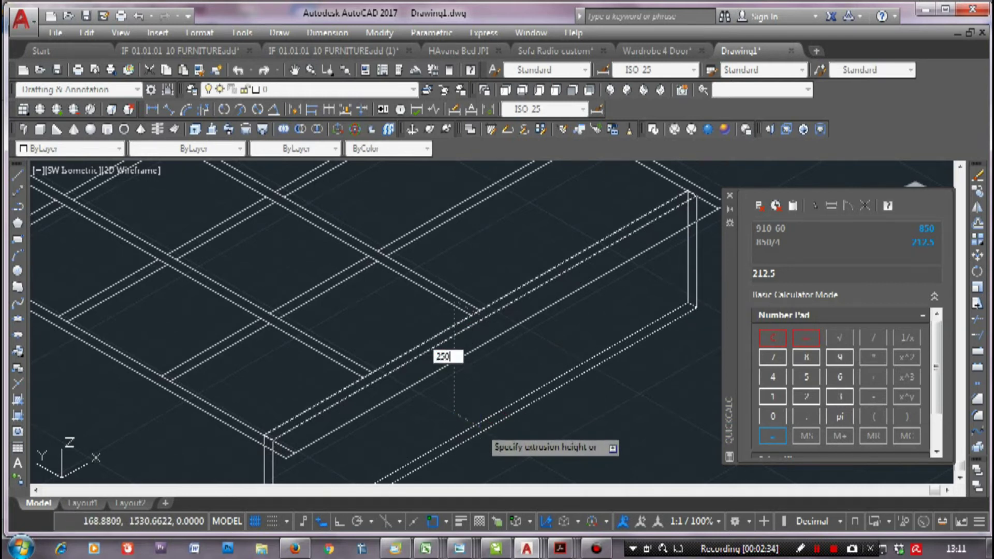
{"action": "key", "text": "Return"}
{"action": "key", "text": "Return"}
{"action": "scroll", "coordinate": [600, 305], "scroll_direction": "down", "scroll_amount": 3}
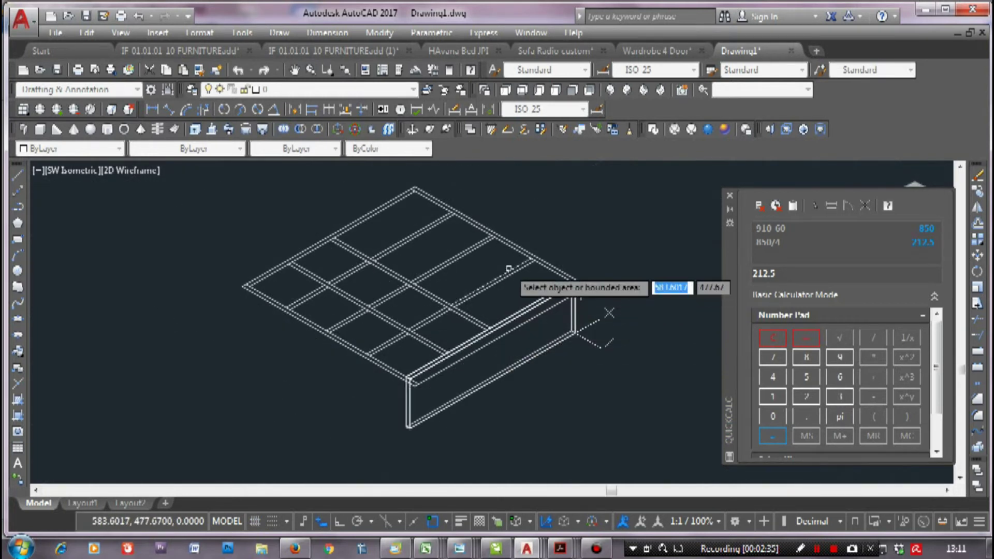
{"action": "scroll", "coordinate": [588, 286], "scroll_direction": "up", "scroll_amount": 3}
{"action": "left_click", "coordinate": [599, 289]}
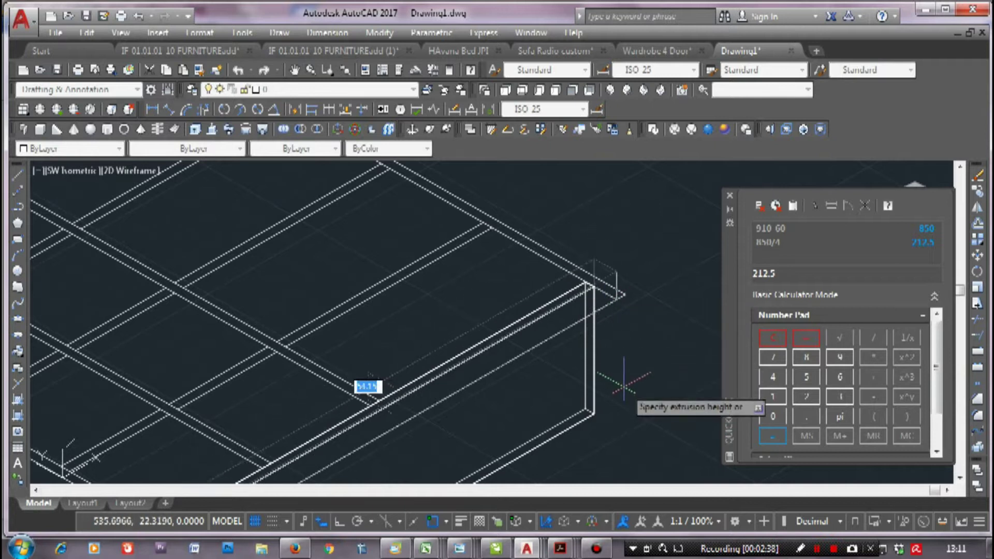
{"action": "scroll", "coordinate": [616, 300], "scroll_direction": "down", "scroll_amount": 2}
Finish the 20-unit extrusion and move the new thin slab up by 20
{"action": "key", "text": "Return"}
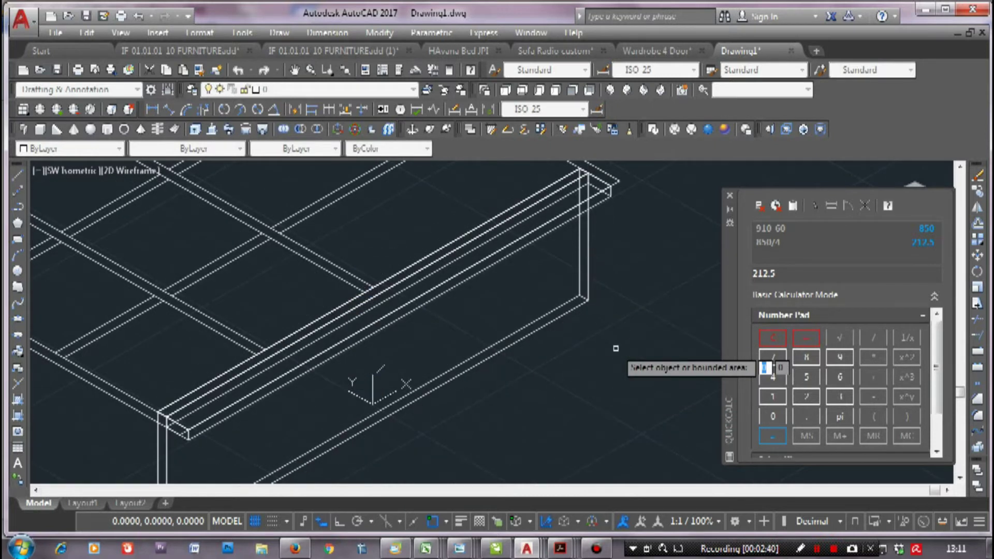
{"action": "left_click", "coordinate": [600, 210]}
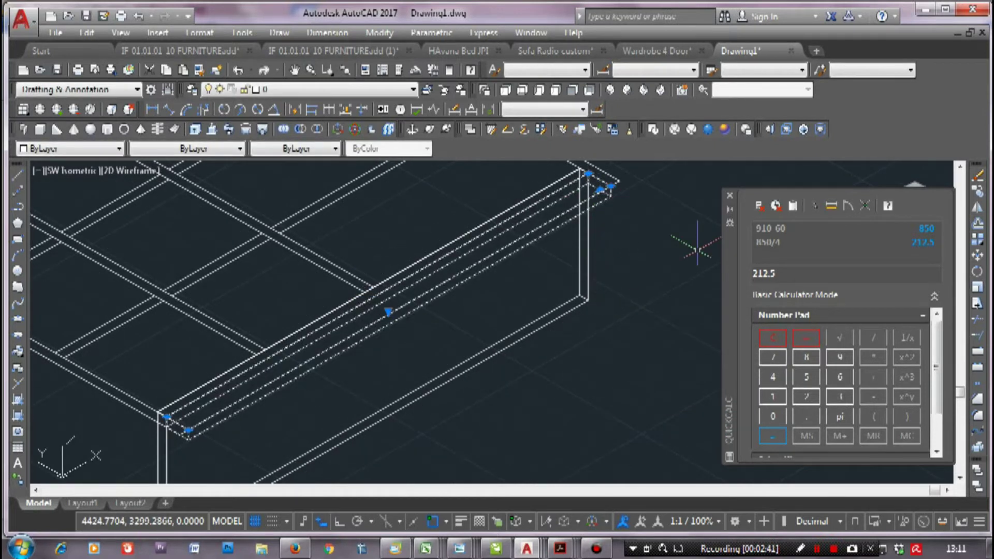
{"action": "key", "text": "m"}
{"action": "key", "text": "space"}
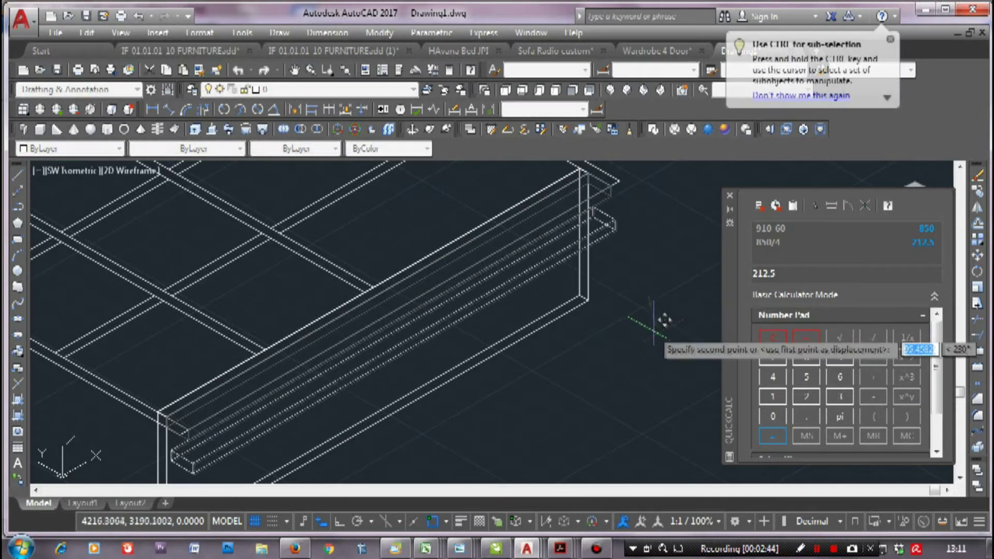
{"action": "type", "text": "20"}
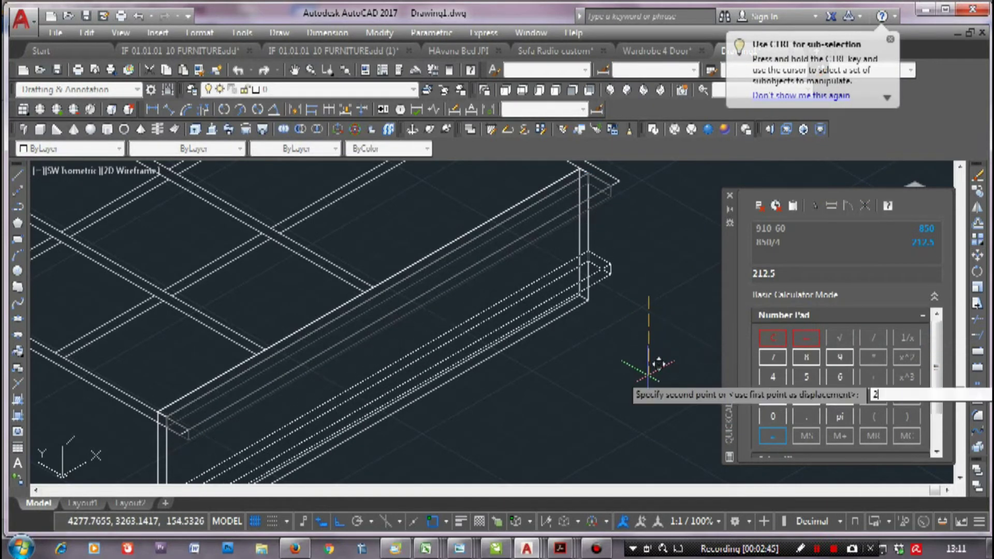
{"action": "key", "text": "Return"}
{"action": "scroll", "coordinate": [651, 362], "scroll_direction": "down", "scroll_amount": 5}
{"action": "scroll", "coordinate": [517, 309], "scroll_direction": "up", "scroll_amount": 3}
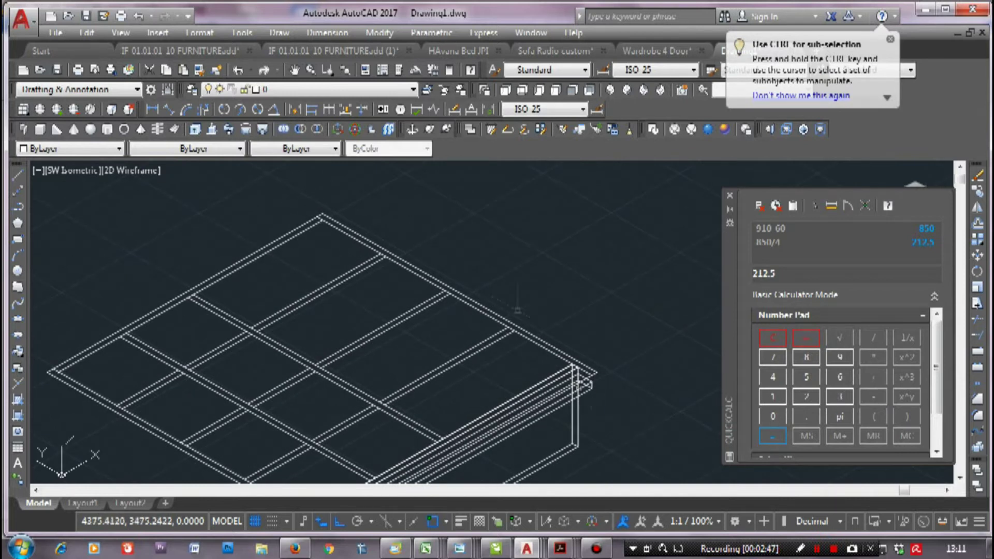
Press-pull the top edge strip 25 units into a solid
{"action": "left_click", "coordinate": [212, 129]}
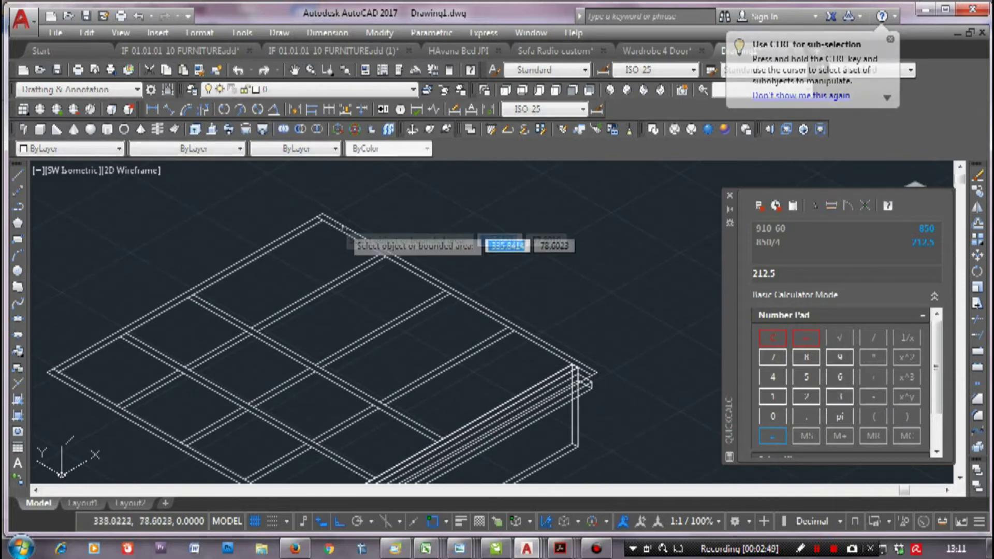
{"action": "left_click", "coordinate": [378, 250]}
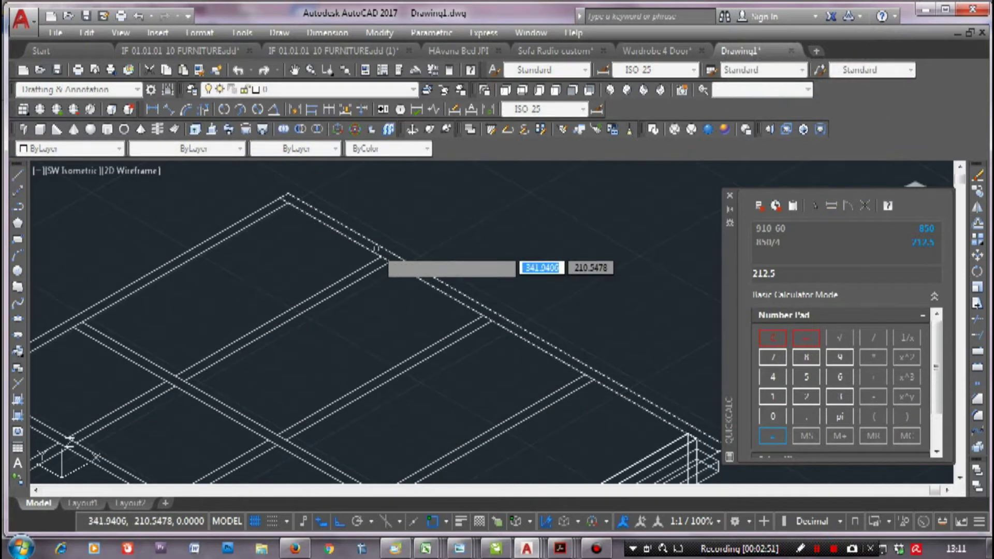
{"action": "scroll", "coordinate": [378, 250], "scroll_direction": "down", "scroll_amount": 3}
{"action": "scroll", "coordinate": [464, 381], "scroll_direction": "down", "scroll_amount": 2}
{"action": "type", "text": "250"}
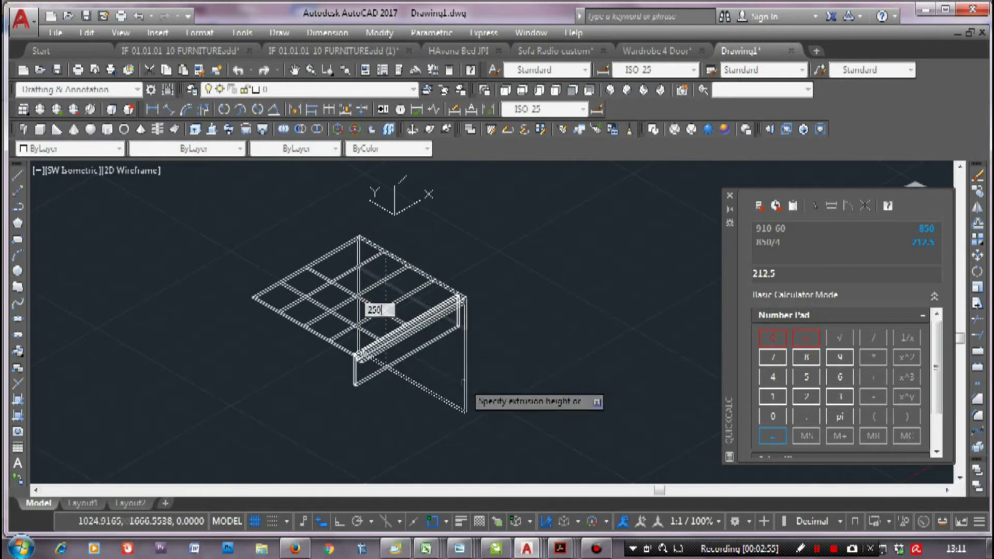
{"action": "key", "text": "Return"}
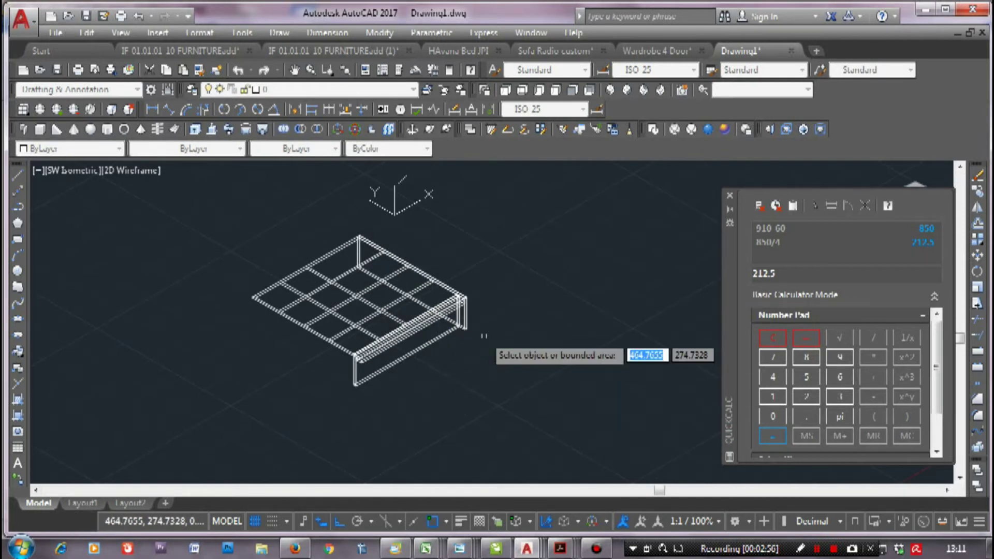
Switch to a shaded visual style and extrude the inner divider area by 25
{"action": "left_click", "coordinate": [725, 128]}
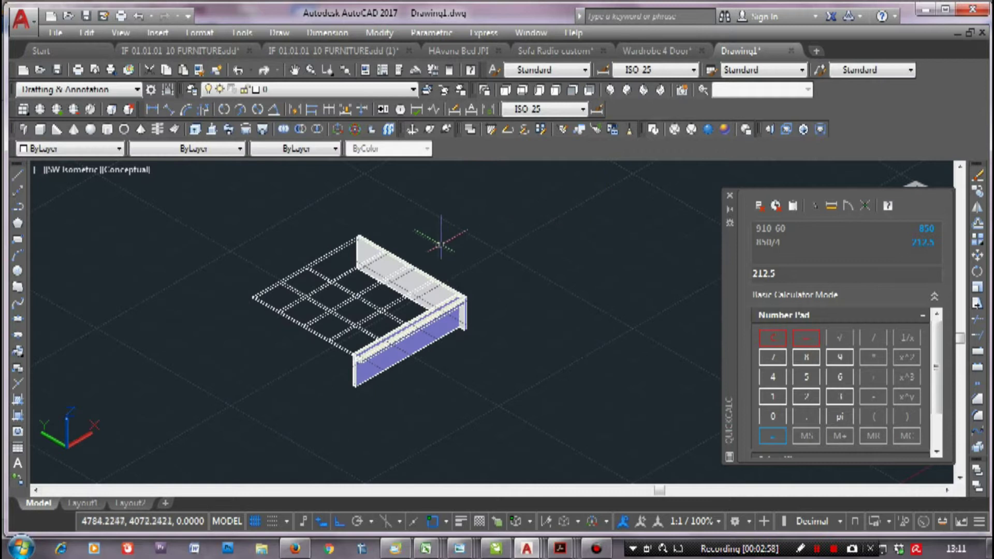
{"action": "scroll", "coordinate": [440, 241], "scroll_direction": "up", "scroll_amount": 3}
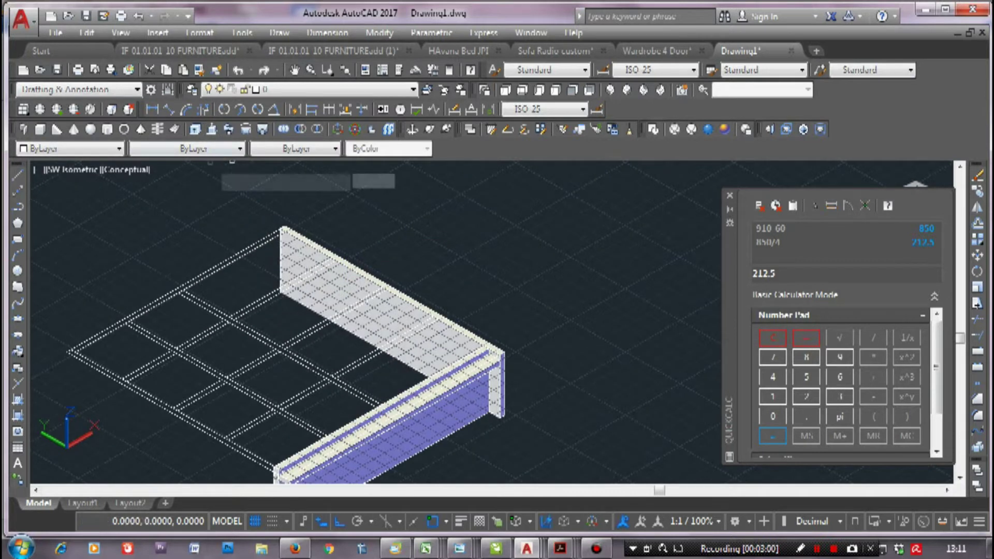
{"action": "scroll", "coordinate": [247, 309], "scroll_direction": "up", "scroll_amount": 2}
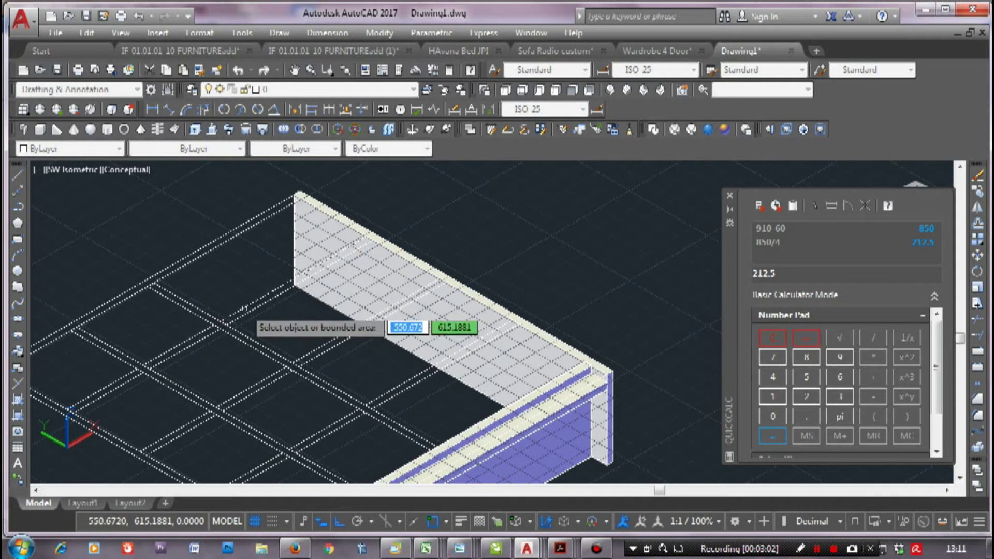
{"action": "left_click", "coordinate": [245, 311]}
{"action": "type", "text": "25"}
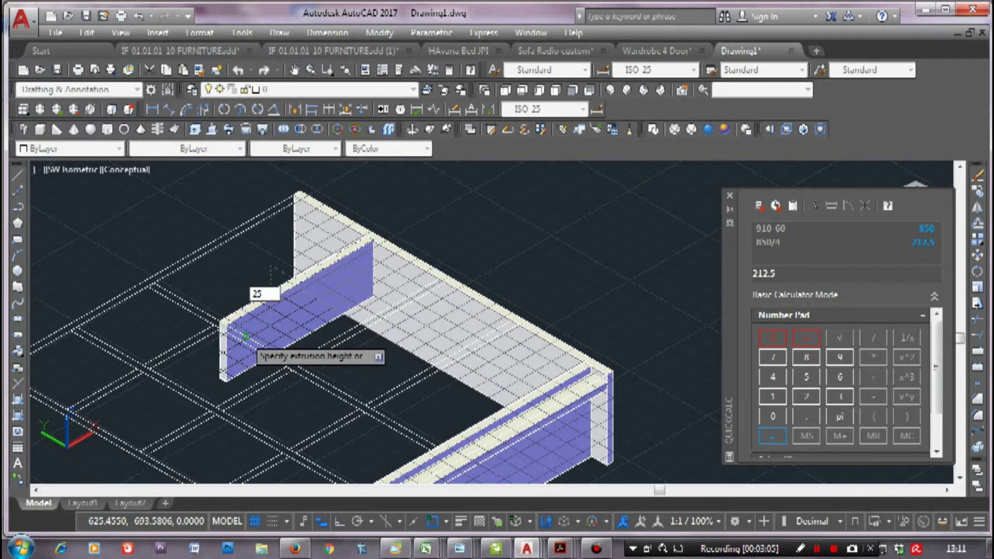
{"action": "key", "text": "Return"}
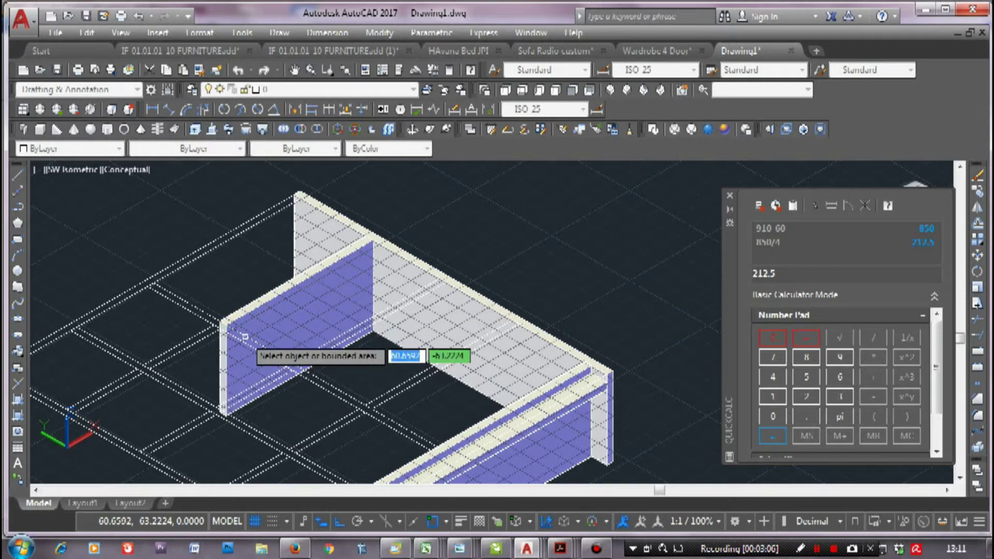
Press-pull the front strip into a 250-high panel and select the new panel
{"action": "middle_click_drag", "start_coordinate": [244, 336], "coordinate": [253, 324]}
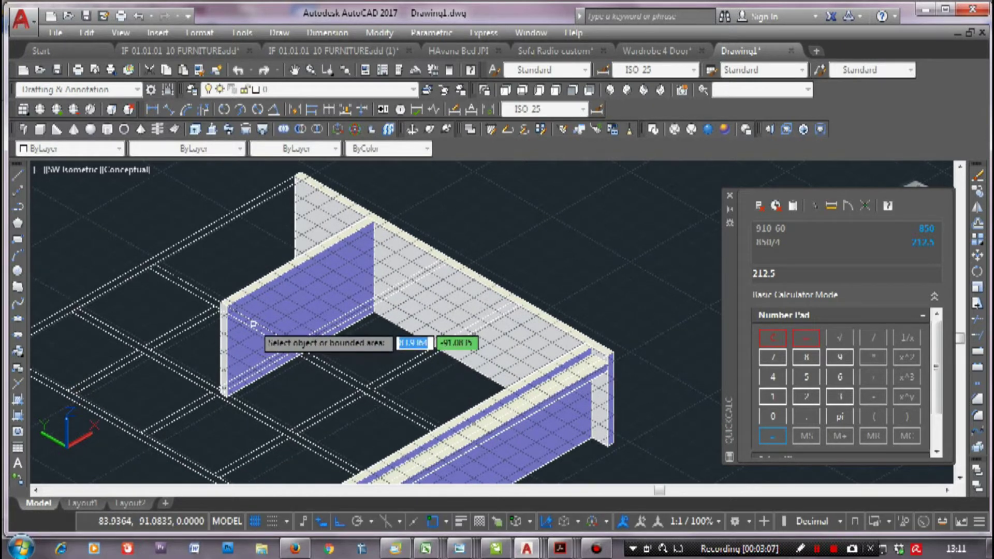
{"action": "left_click", "coordinate": [186, 285]}
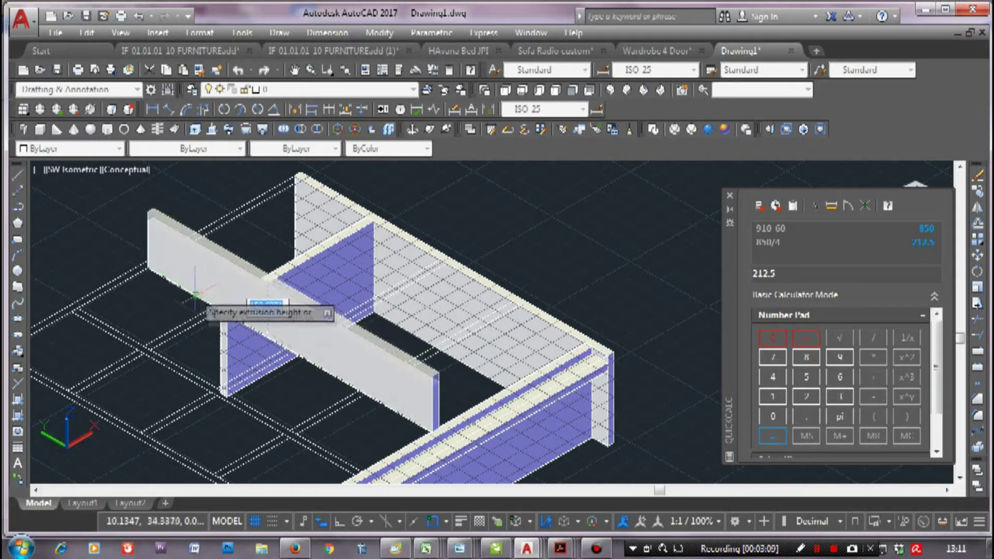
{"action": "type", "text": "-18"}
{"action": "key", "text": "Return"}
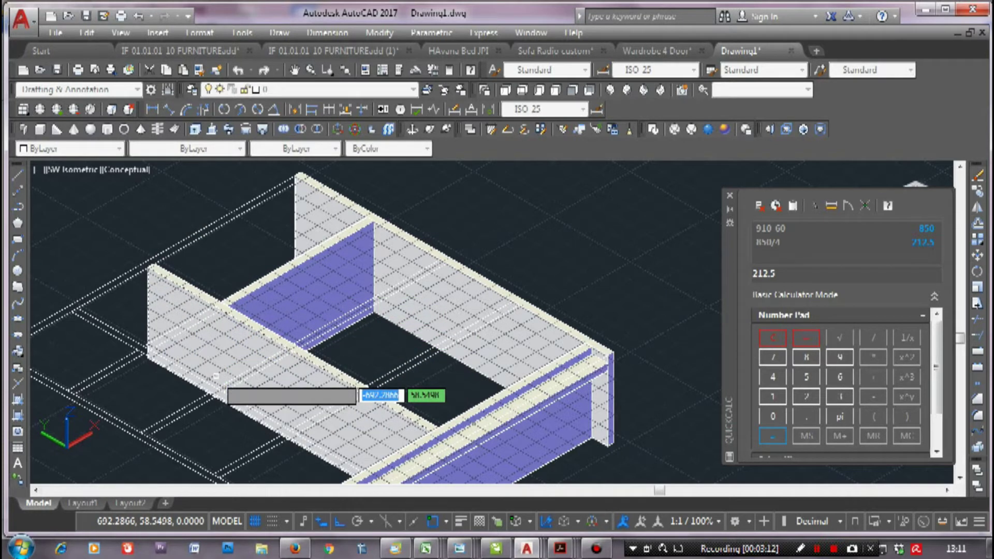
{"action": "left_click", "coordinate": [298, 306]}
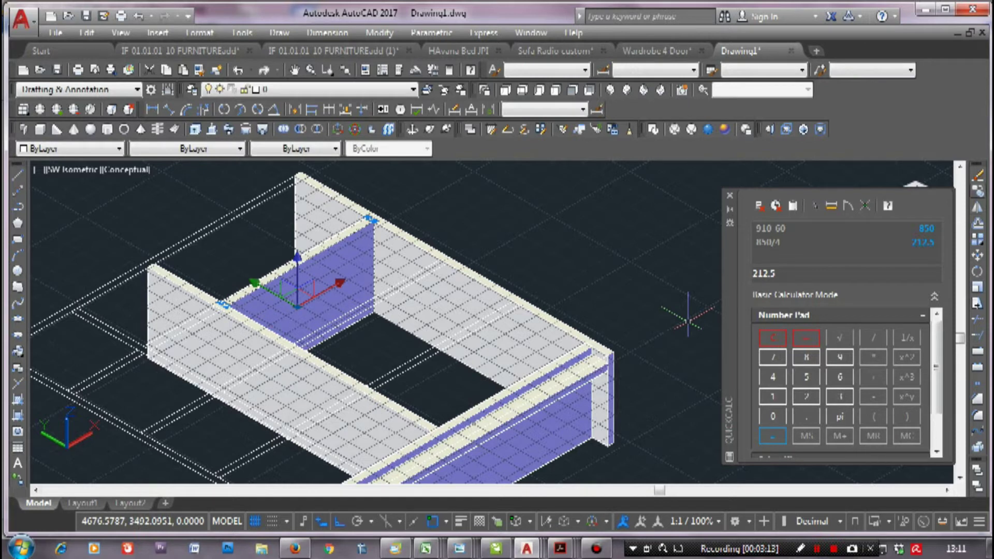
Move the new panel from its corner to its new position in the rack
{"action": "key", "text": "Return"}
{"action": "scroll", "coordinate": [358, 228], "scroll_direction": "up", "scroll_amount": 3}
{"action": "scroll", "coordinate": [342, 218], "scroll_direction": "up", "scroll_amount": 1}
{"action": "left_click", "coordinate": [334, 192]}
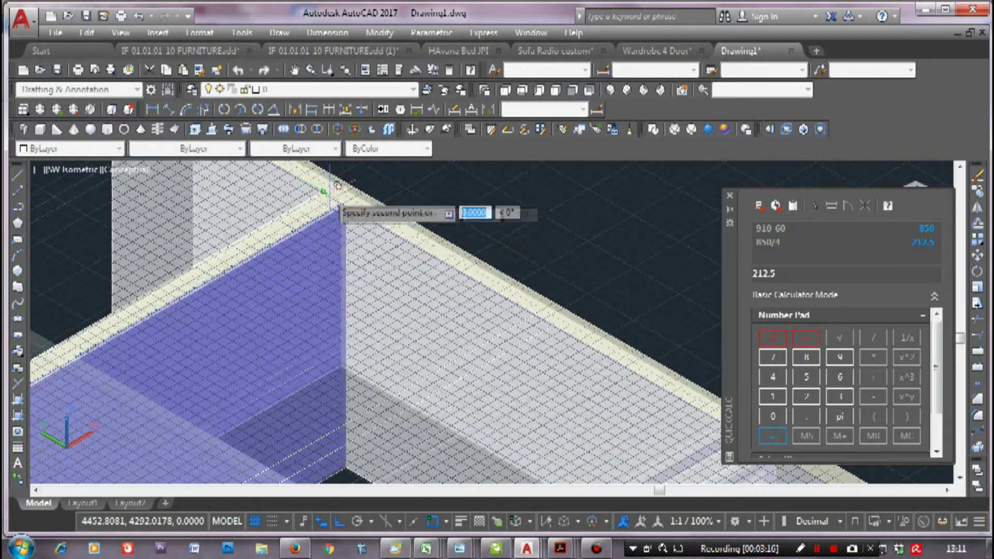
{"action": "scroll", "coordinate": [334, 193], "scroll_direction": "down", "scroll_amount": 3}
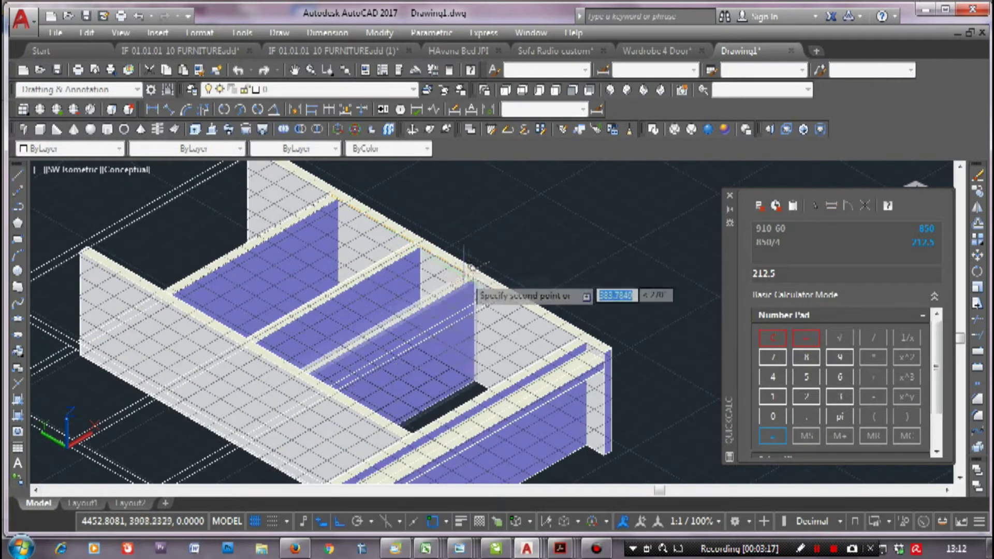
{"action": "scroll", "coordinate": [496, 289], "scroll_direction": "down", "scroll_amount": 2}
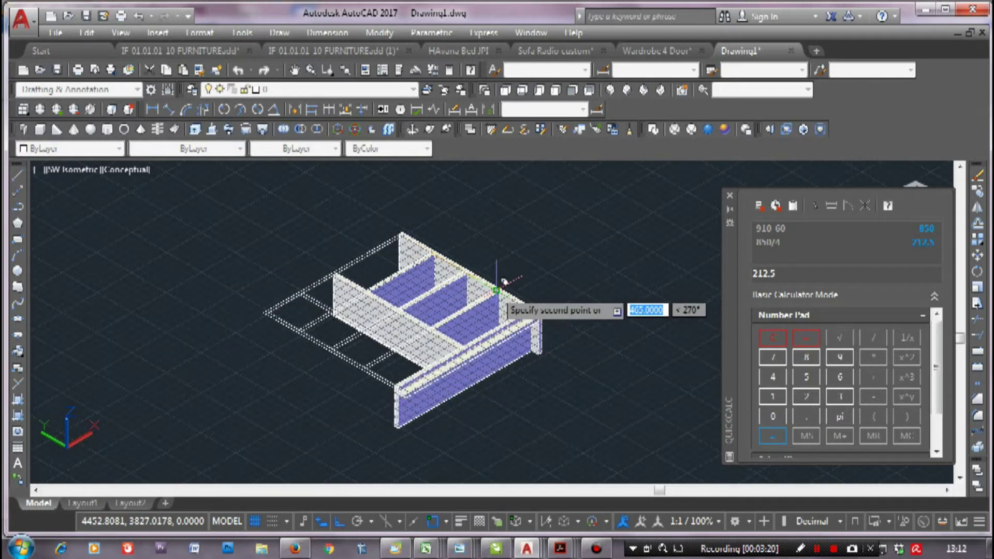
{"action": "left_click", "coordinate": [505, 282]}
Select the front panel and begin moving it, then cancel the move
{"action": "scroll", "coordinate": [321, 299], "scroll_direction": "up", "scroll_amount": 2}
{"action": "left_click", "coordinate": [375, 279]}
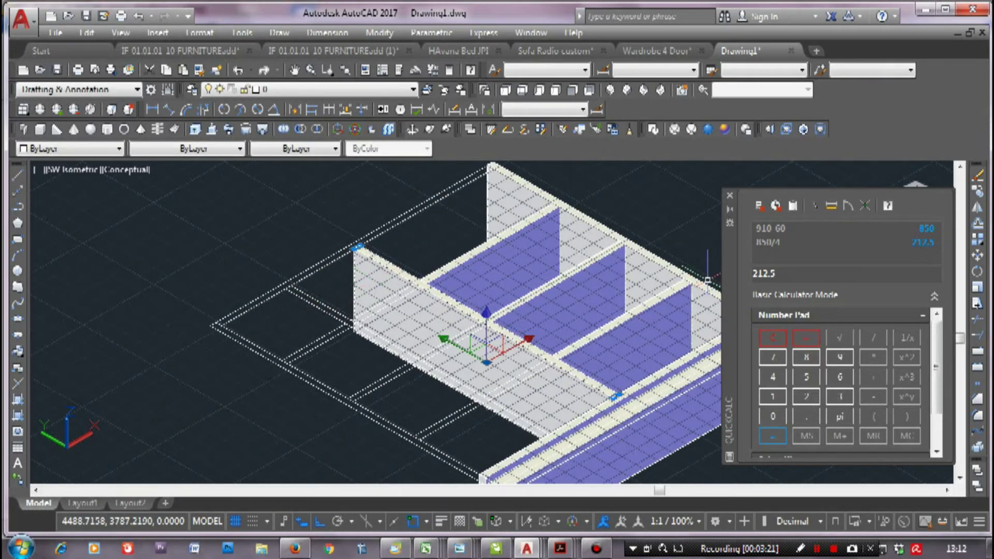
{"action": "type", "text": "m"}
{"action": "key", "text": "Return"}
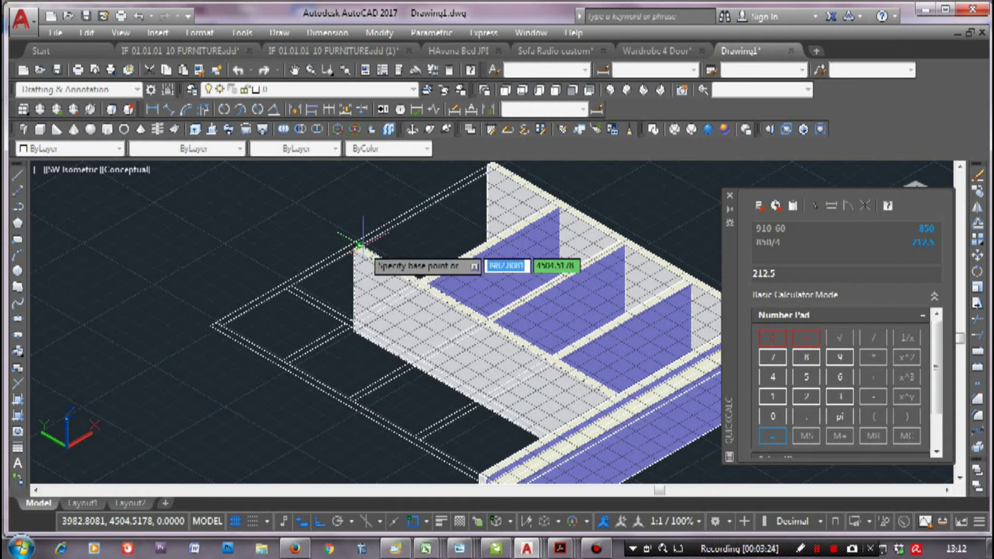
{"action": "key", "text": "Escape"}
Press-pull the rectangle into a 250-high panel and select the large board
{"action": "left_click", "coordinate": [212, 129]}
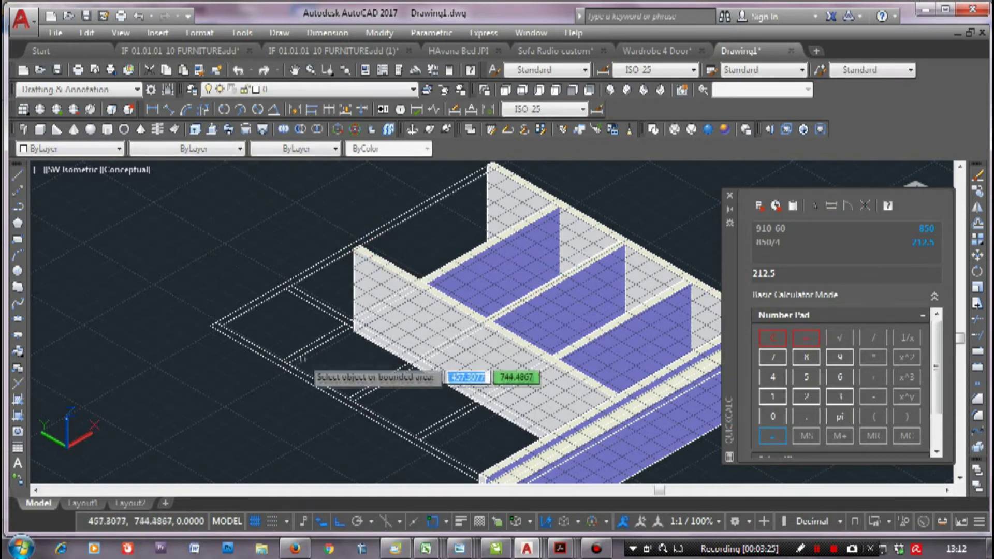
{"action": "scroll", "coordinate": [311, 357], "scroll_direction": "up", "scroll_amount": 3}
{"action": "left_click", "coordinate": [295, 326]}
{"action": "key", "text": "Return"}
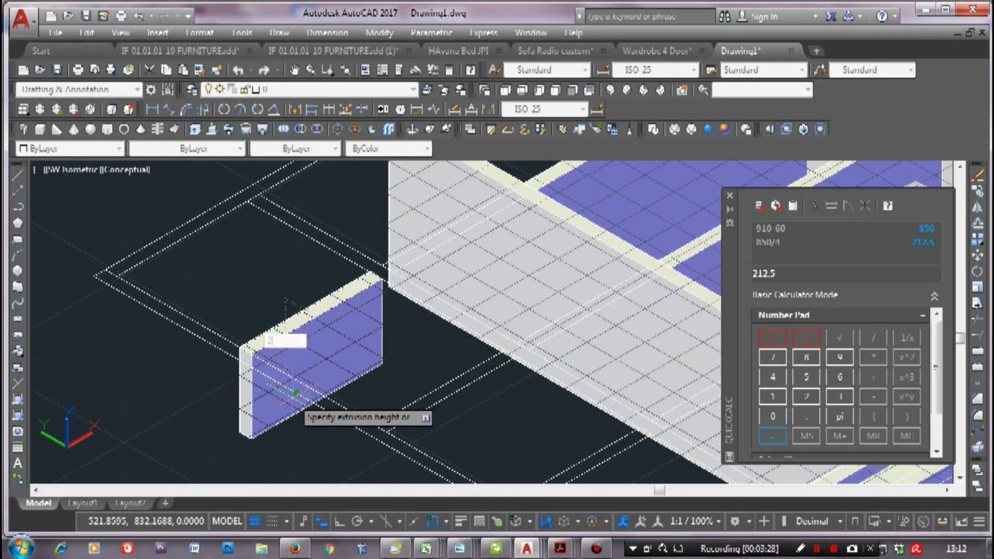
{"action": "type", "text": "250"}
{"action": "key", "text": "Return"}
{"action": "scroll", "coordinate": [295, 394], "scroll_direction": "down", "scroll_amount": 2}
{"action": "left_click", "coordinate": [340, 249]}
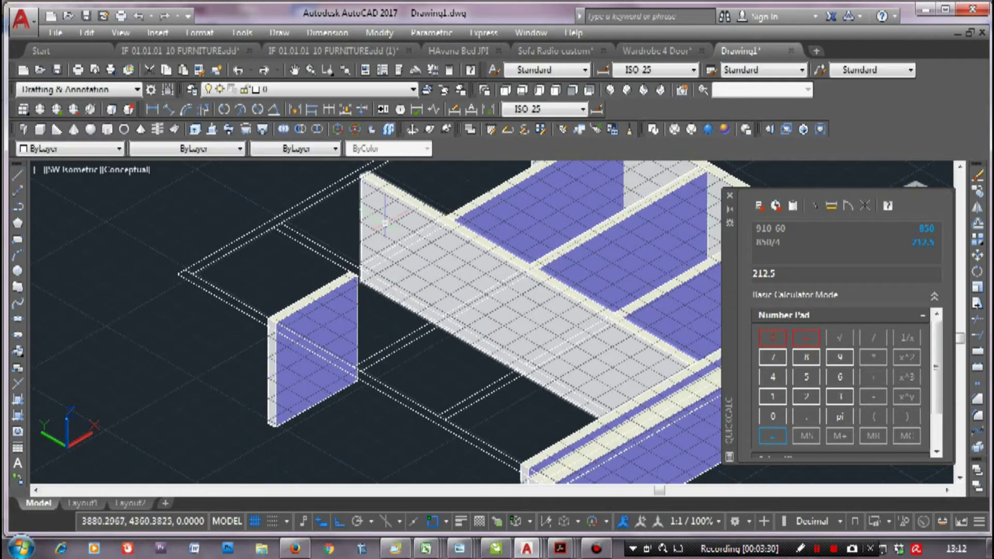
{"action": "middle_click_drag", "start_coordinate": [517, 290], "coordinate": [510, 345]}
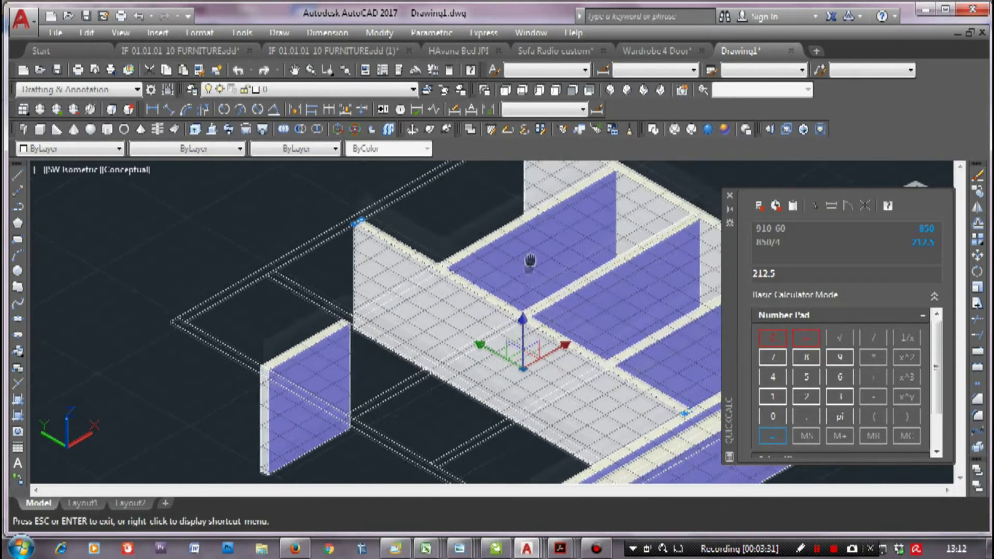
Move the large board from its corner into its place inside the cabinet
{"action": "scroll", "coordinate": [353, 228], "scroll_direction": "up", "scroll_amount": 3}
{"action": "type", "text": "m"}
{"action": "key", "text": "Return"}
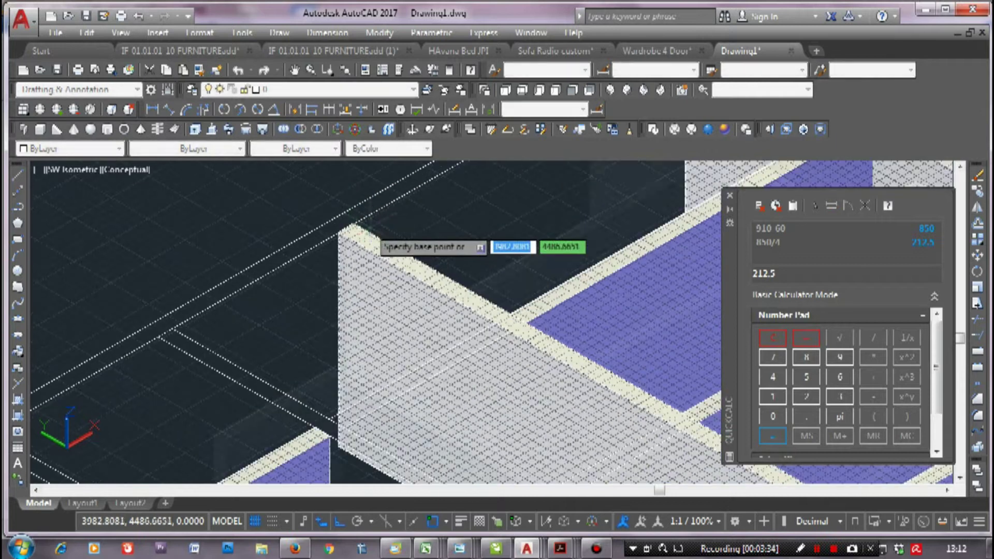
{"action": "left_click", "coordinate": [351, 228]}
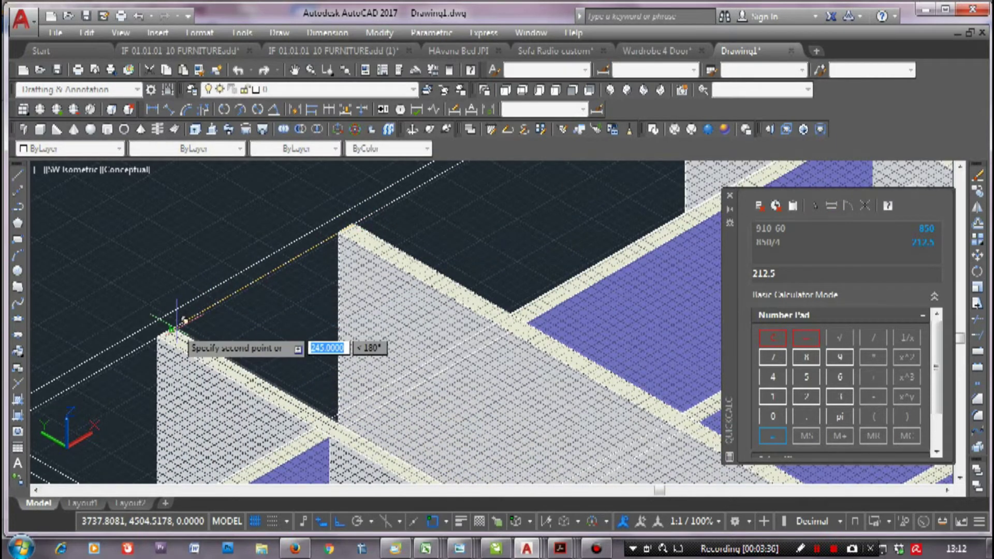
{"action": "scroll", "coordinate": [180, 320], "scroll_direction": "down", "scroll_amount": 3}
{"action": "scroll", "coordinate": [180, 320], "scroll_direction": "down", "scroll_amount": 2}
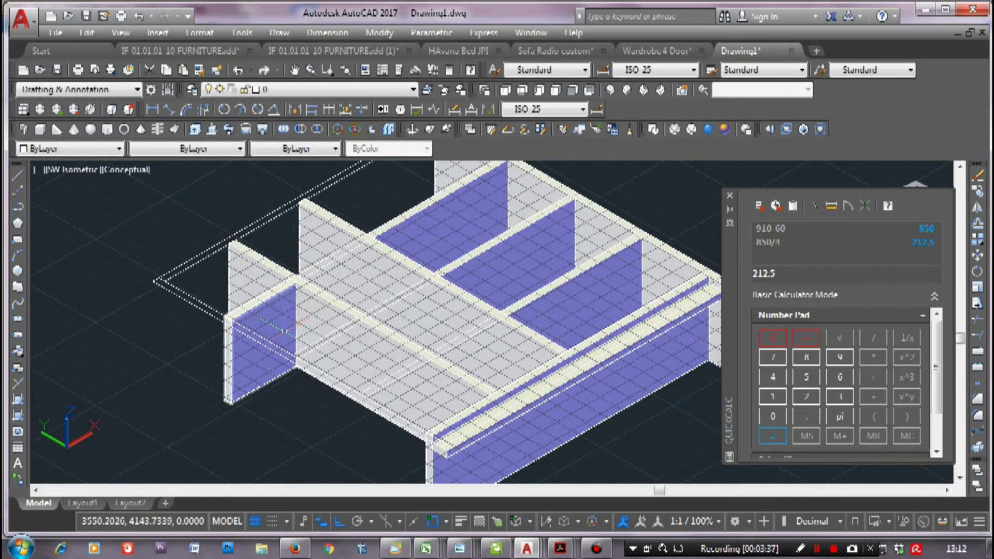
{"action": "scroll", "coordinate": [336, 288], "scroll_direction": "up", "scroll_amount": 5}
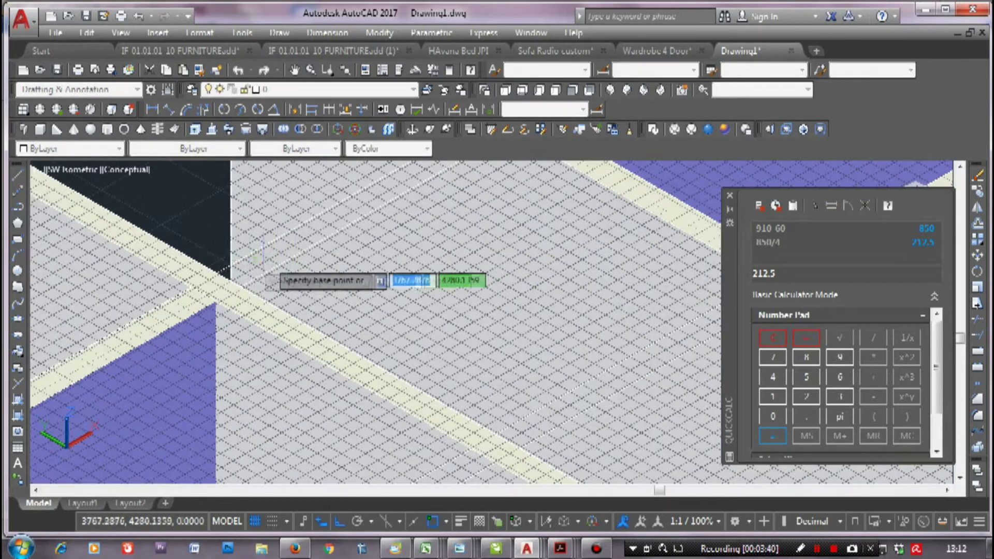
{"action": "left_click", "coordinate": [192, 287]}
{"action": "scroll", "coordinate": [192, 286], "scroll_direction": "down", "scroll_amount": 3}
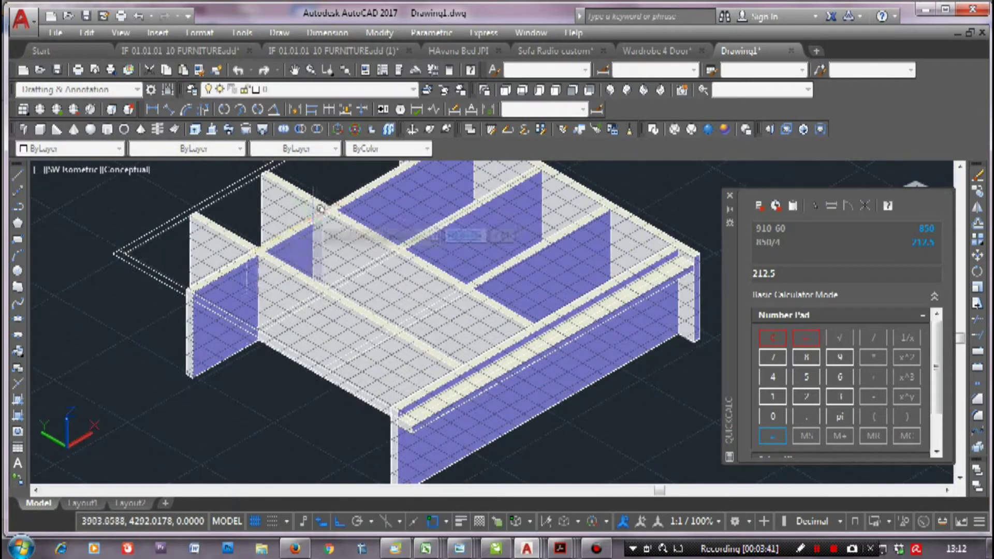
{"action": "scroll", "coordinate": [310, 285], "scroll_direction": "up", "scroll_amount": 4}
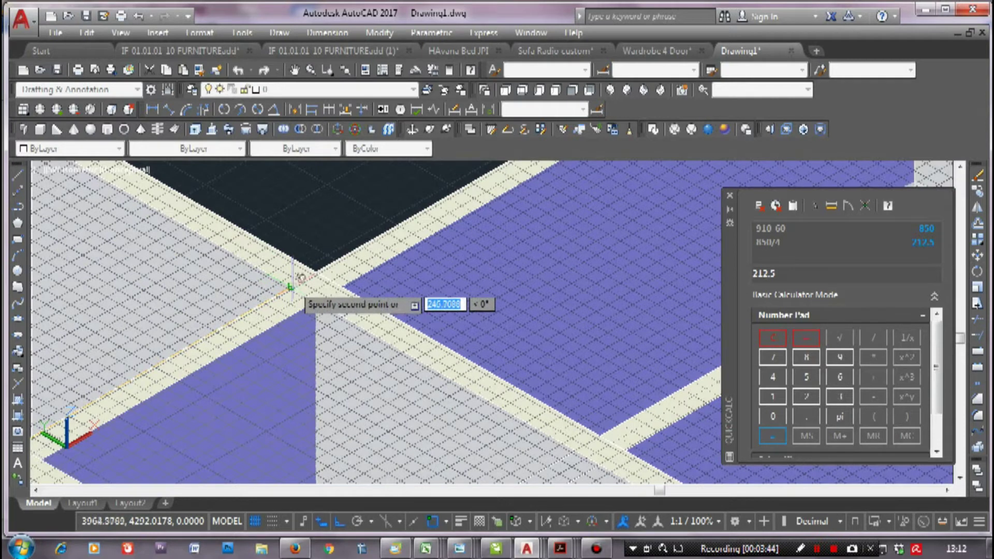
{"action": "left_click", "coordinate": [292, 285]}
{"action": "scroll", "coordinate": [269, 341], "scroll_direction": "down", "scroll_amount": 4}
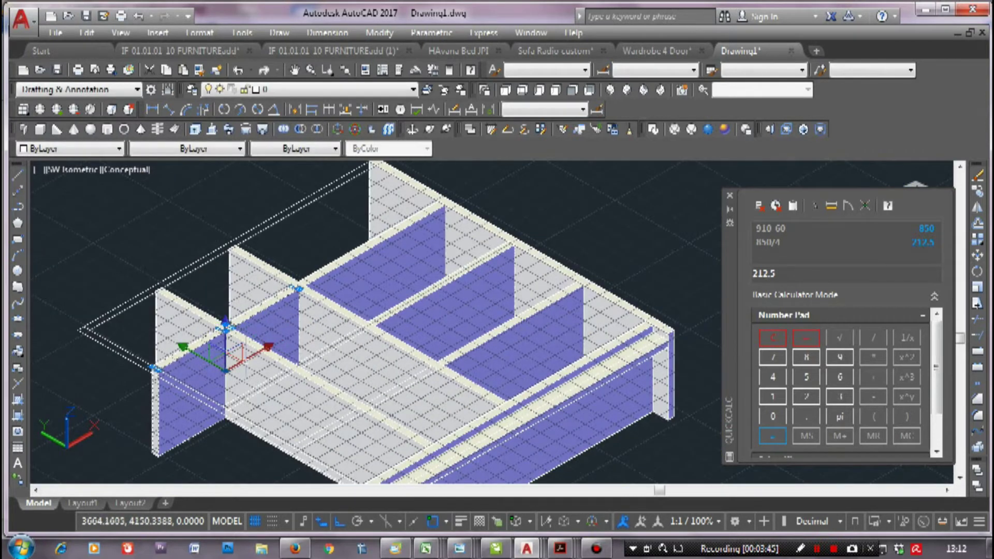
Move two more divider panels into the cabinet, snapping them to endpoints
{"action": "key", "text": "Return"}
{"action": "scroll", "coordinate": [302, 300], "scroll_direction": "up", "scroll_amount": 2}
{"action": "scroll", "coordinate": [308, 279], "scroll_direction": "up", "scroll_amount": 3}
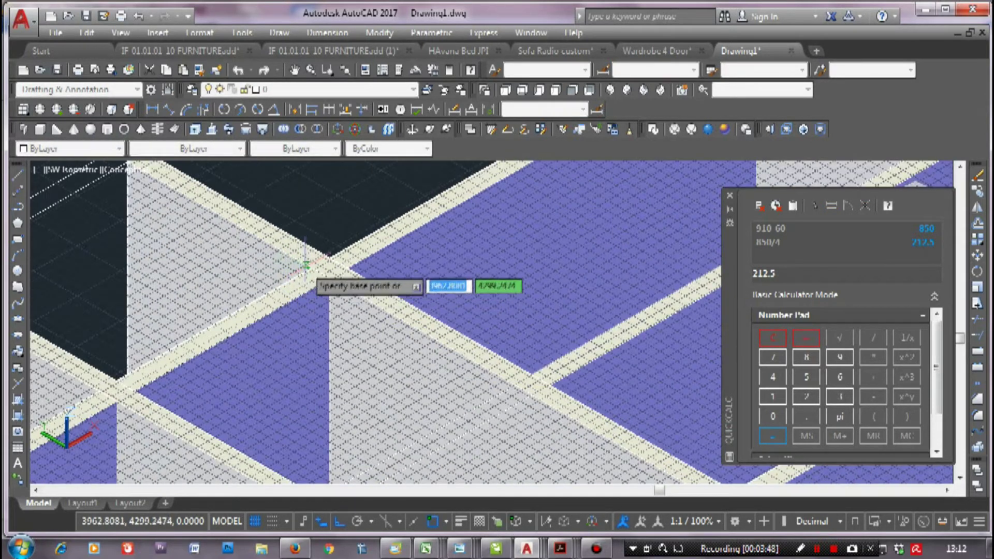
{"action": "scroll", "coordinate": [312, 269], "scroll_direction": "down", "scroll_amount": 3}
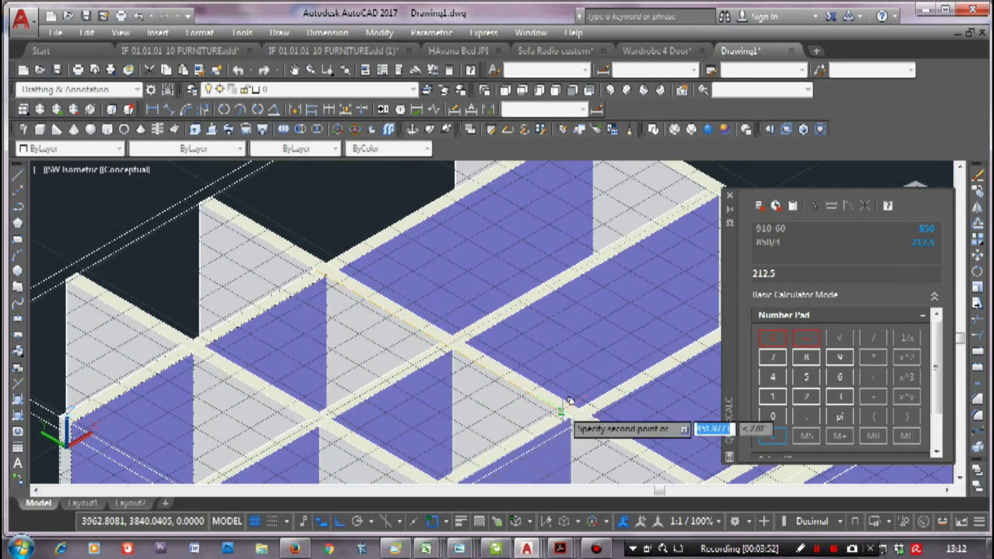
{"action": "scroll", "coordinate": [574, 408], "scroll_direction": "down", "scroll_amount": 5}
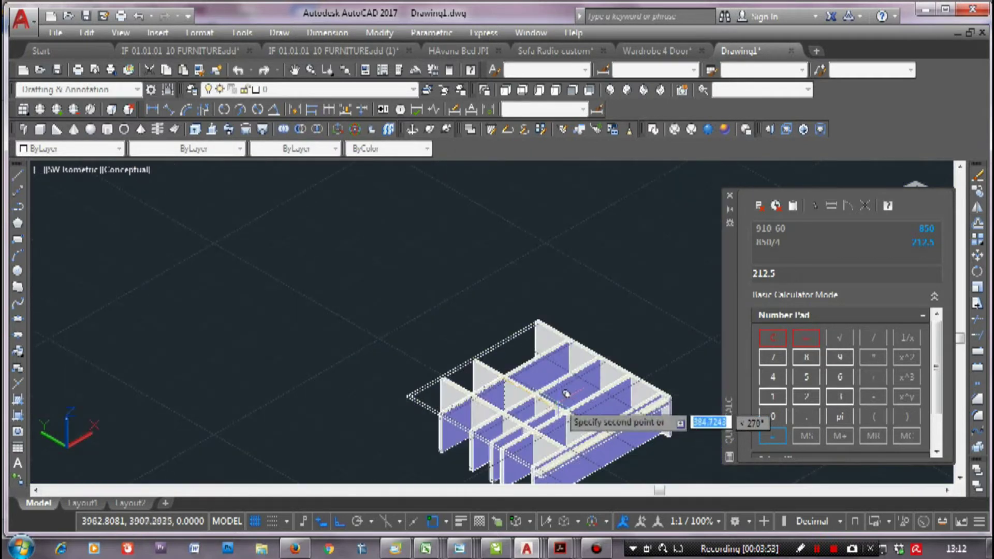
{"action": "left_click", "coordinate": [419, 316]}
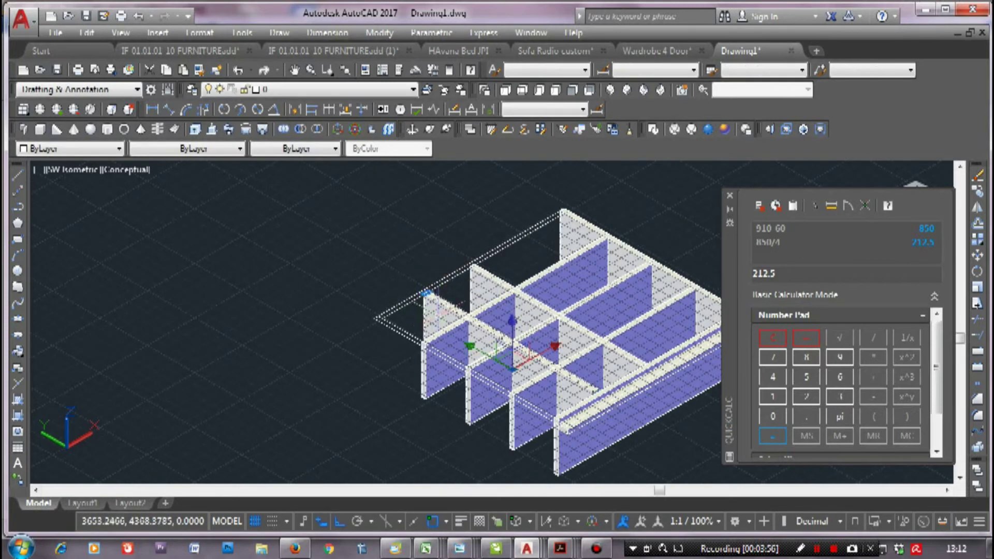
{"action": "key", "text": "space"}
{"action": "scroll", "coordinate": [420, 295], "scroll_direction": "up", "scroll_amount": 2}
{"action": "scroll", "coordinate": [398, 298], "scroll_direction": "up", "scroll_amount": 4}
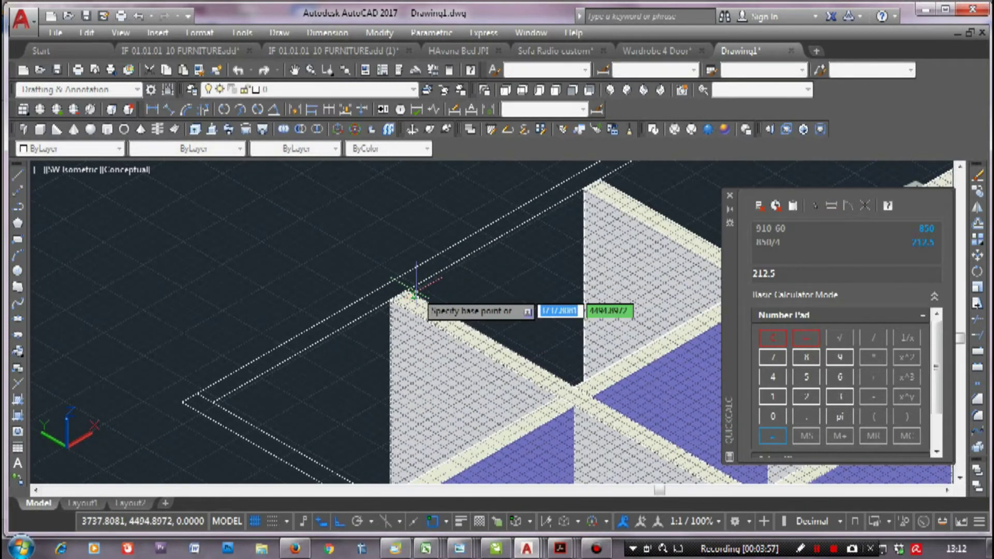
{"action": "left_click", "coordinate": [391, 300]}
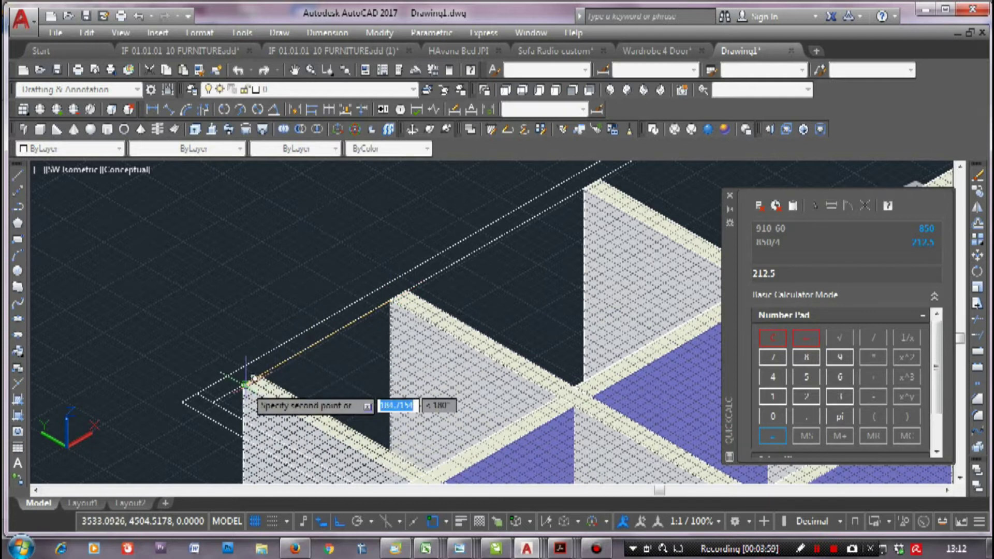
{"action": "left_click", "coordinate": [197, 394]}
{"action": "scroll", "coordinate": [197, 394], "scroll_direction": "down", "scroll_amount": 4}
Move the top panel from its corner to the cabinet corner
{"action": "left_click", "coordinate": [364, 305]}
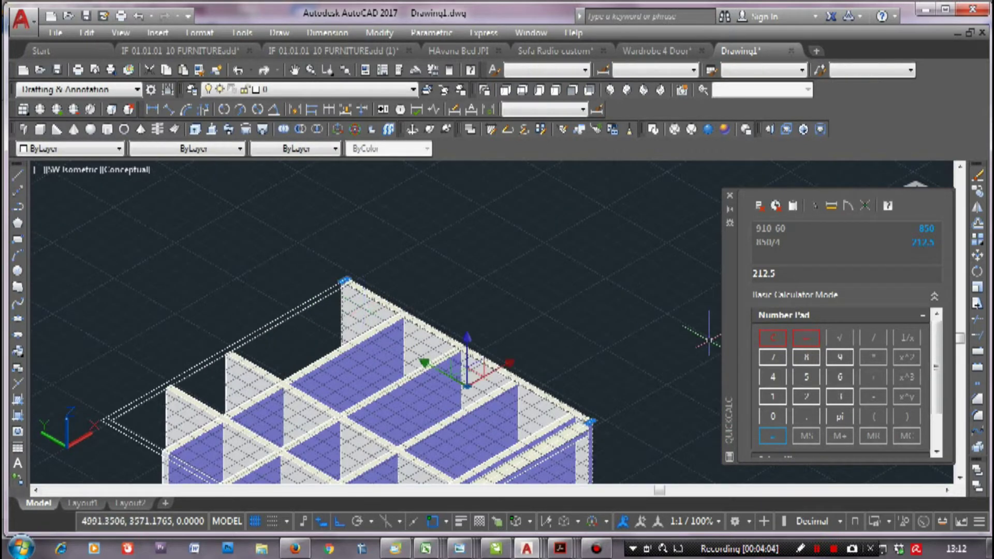
{"action": "type", "text": "m"}
{"action": "key", "text": "Return"}
{"action": "scroll", "coordinate": [346, 280], "scroll_direction": "up", "scroll_amount": 5}
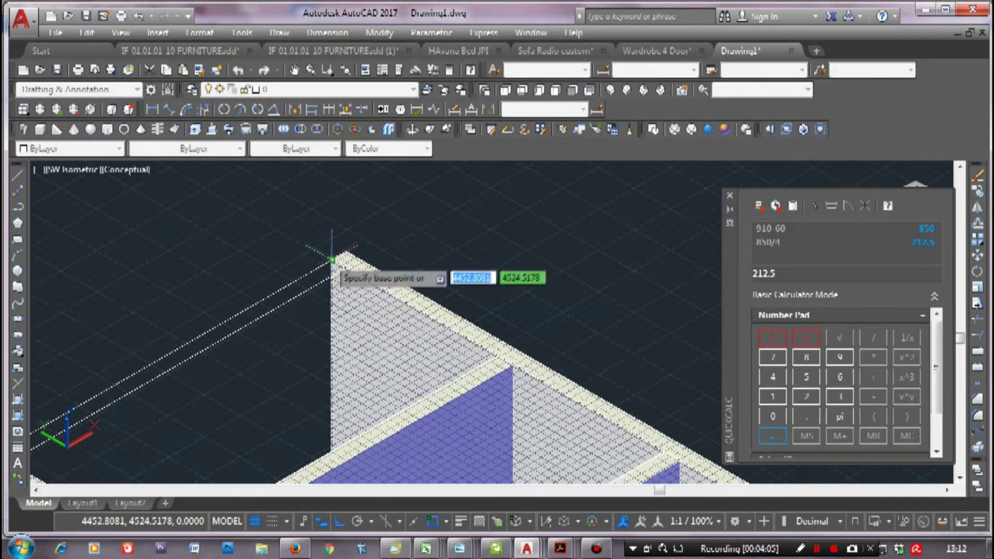
{"action": "left_click", "coordinate": [334, 264]}
{"action": "scroll", "coordinate": [290, 284], "scroll_direction": "down", "scroll_amount": 5}
{"action": "scroll", "coordinate": [238, 282], "scroll_direction": "up", "scroll_amount": 6}
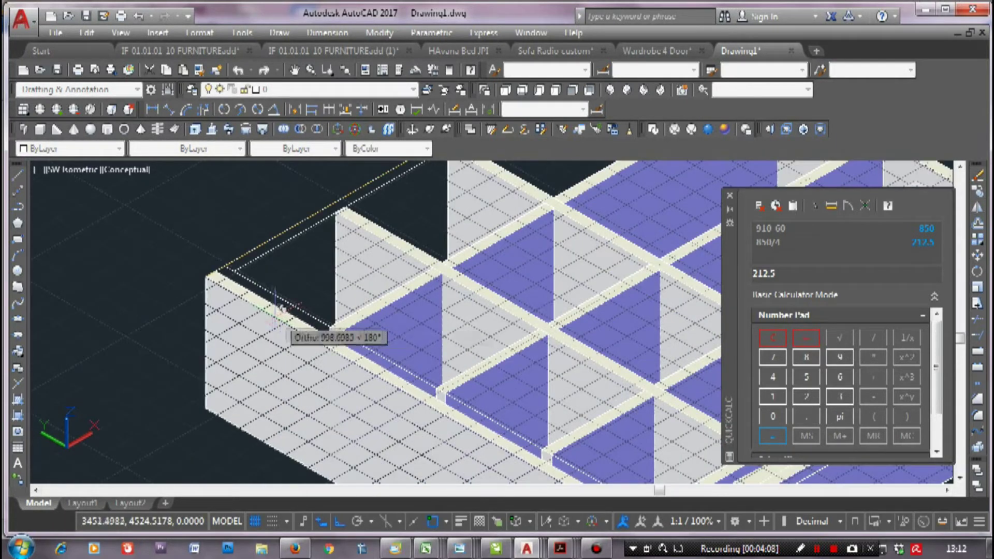
{"action": "left_click", "coordinate": [217, 270]}
{"action": "scroll", "coordinate": [259, 270], "scroll_direction": "down", "scroll_amount": 5}
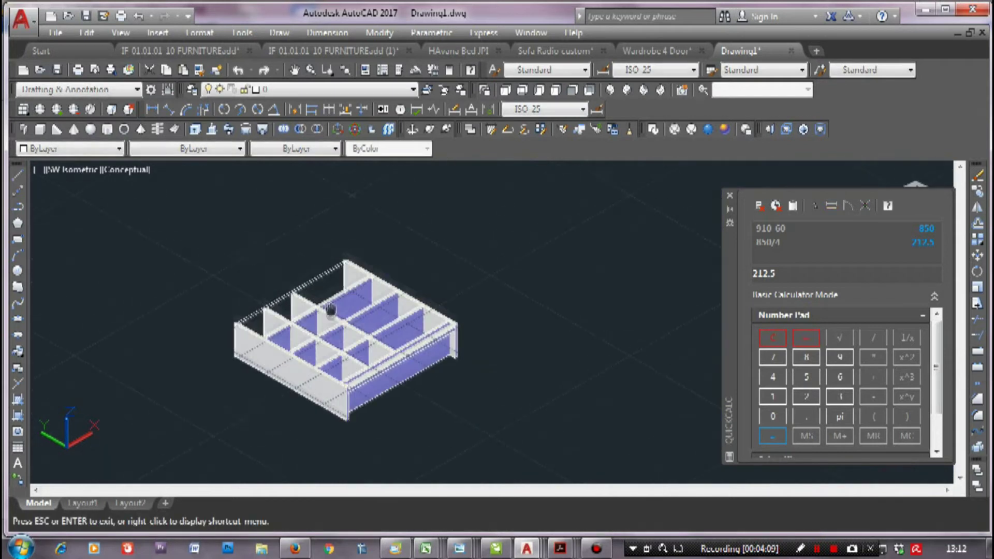
{"action": "scroll", "coordinate": [306, 267], "scroll_direction": "up", "scroll_amount": 2}
Start a press-pull on the next bounded area
{"action": "left_click", "coordinate": [212, 129]}
{"action": "scroll", "coordinate": [304, 270], "scroll_direction": "up", "scroll_amount": 3}
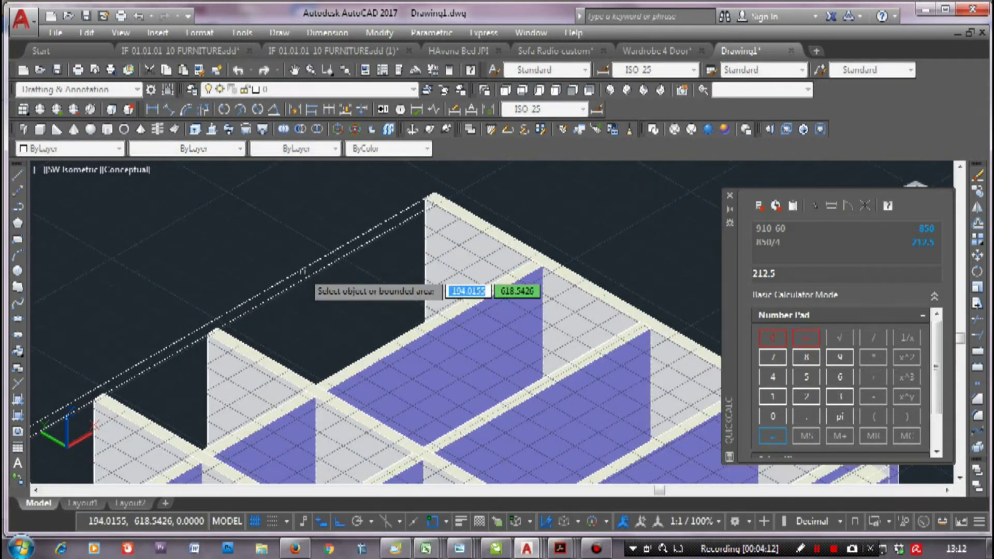
{"action": "scroll", "coordinate": [443, 290], "scroll_direction": "down", "scroll_amount": 6}
{"action": "scroll", "coordinate": [274, 271], "scroll_direction": "up", "scroll_amount": 4}
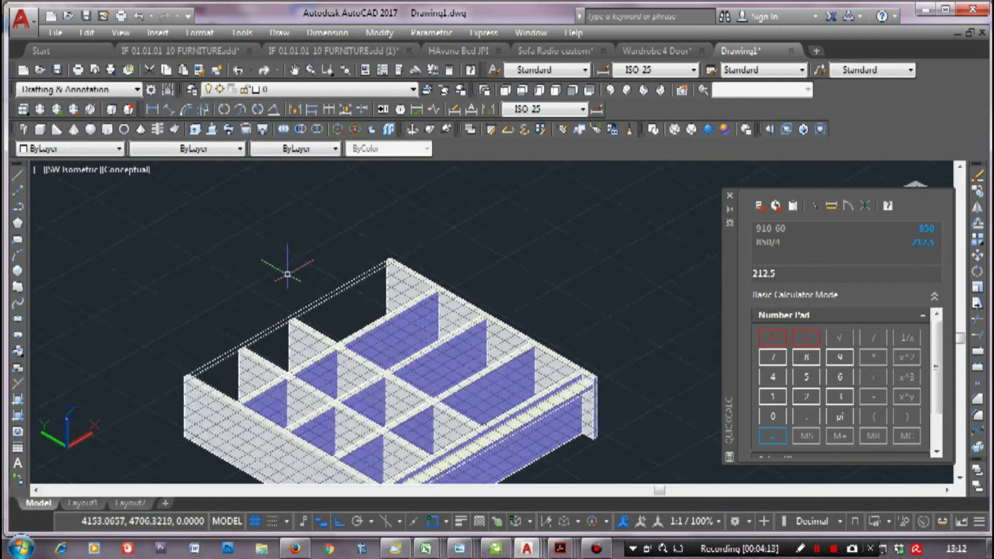
{"action": "scroll", "coordinate": [310, 271], "scroll_direction": "up", "scroll_amount": 2}
{"action": "middle_click_drag", "start_coordinate": [354, 271], "coordinate": [356, 262]}
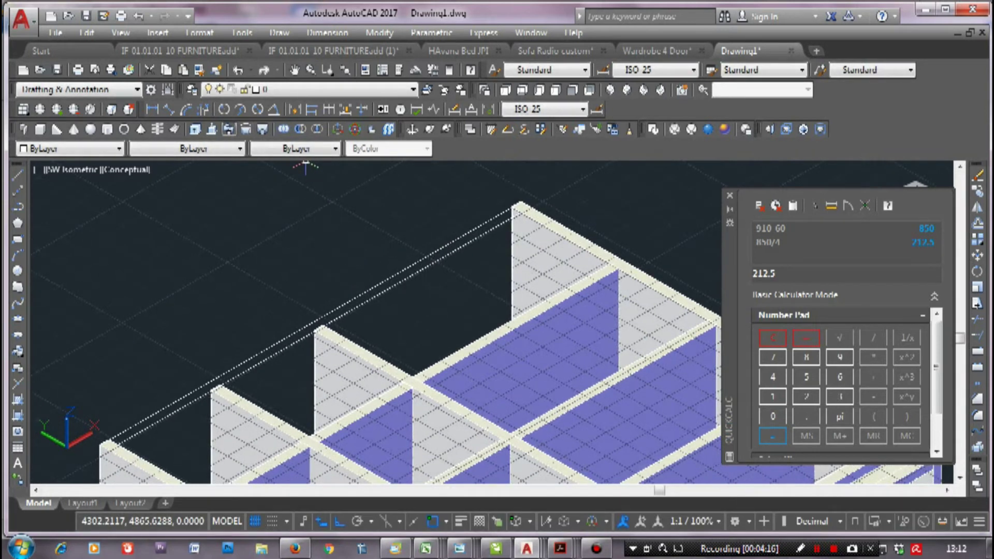
Press-pull the bounded area into a 250-high slab
{"action": "left_click", "coordinate": [367, 295]}
{"action": "type", "text": "250"}
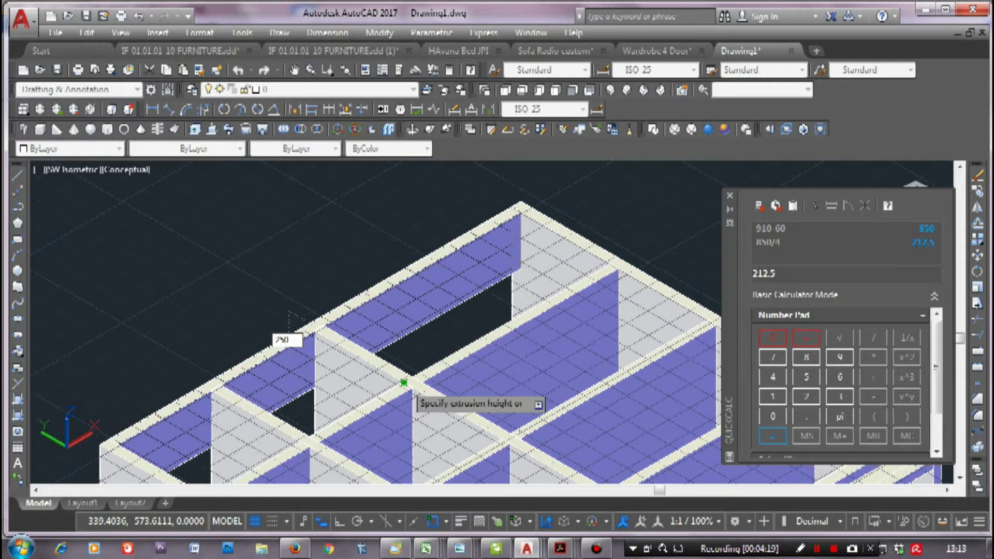
{"action": "key", "text": "Return"}
{"action": "scroll", "coordinate": [359, 275], "scroll_direction": "down", "scroll_amount": 5}
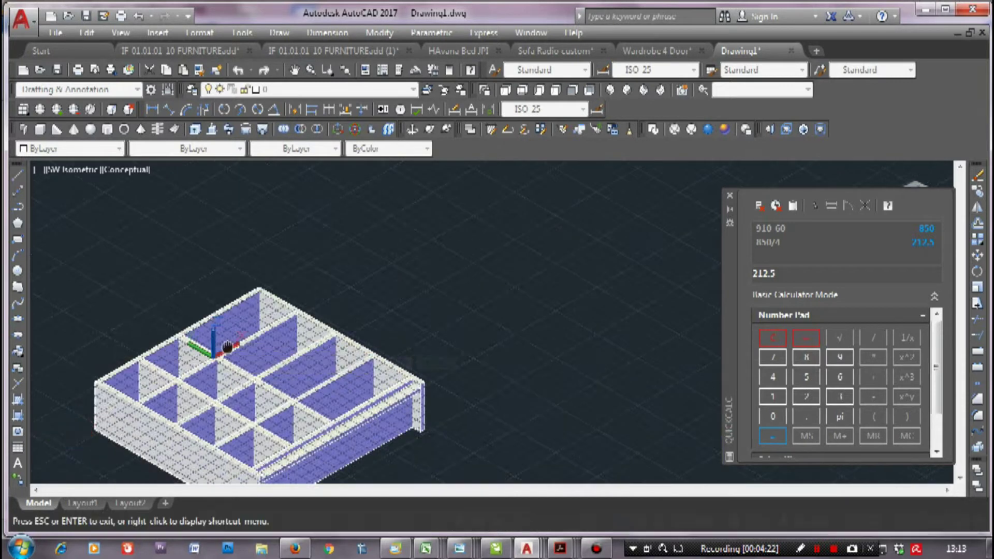
{"action": "scroll", "coordinate": [475, 288], "scroll_direction": "up", "scroll_amount": 4}
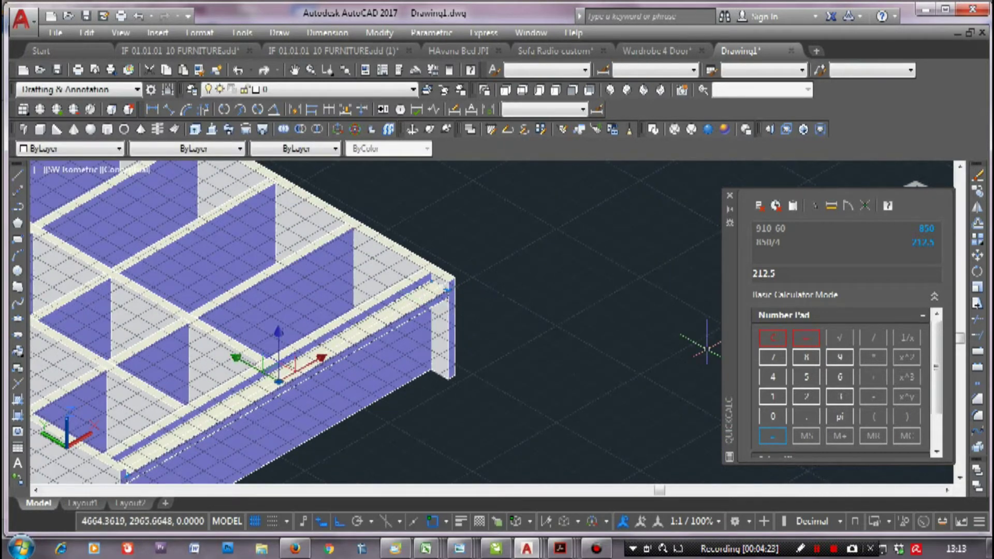
Move the slab from its front corner down to the box's bottom front corner
{"action": "type", "text": "m"}
{"action": "key", "text": "Return"}
{"action": "scroll", "coordinate": [492, 305], "scroll_direction": "up", "scroll_amount": 3}
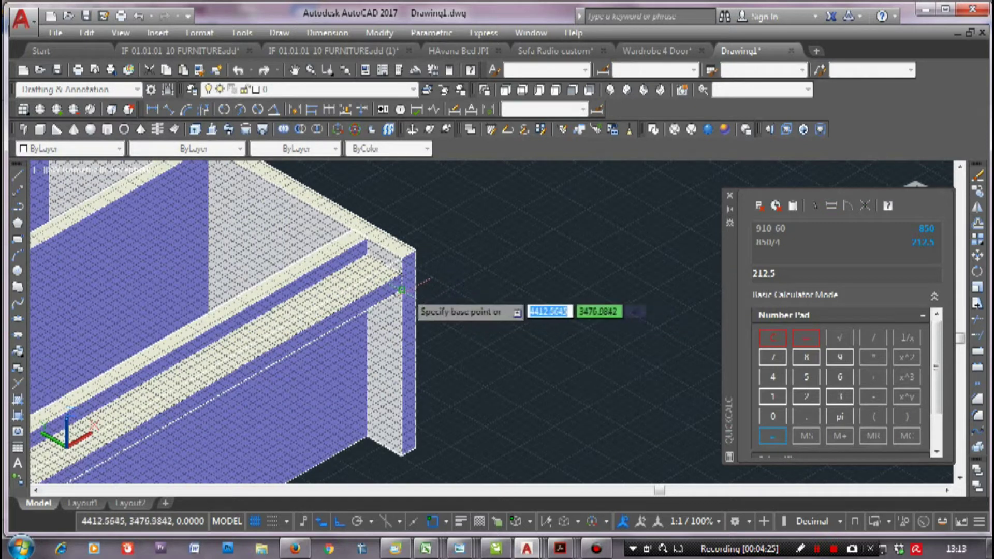
{"action": "left_click", "coordinate": [403, 290]}
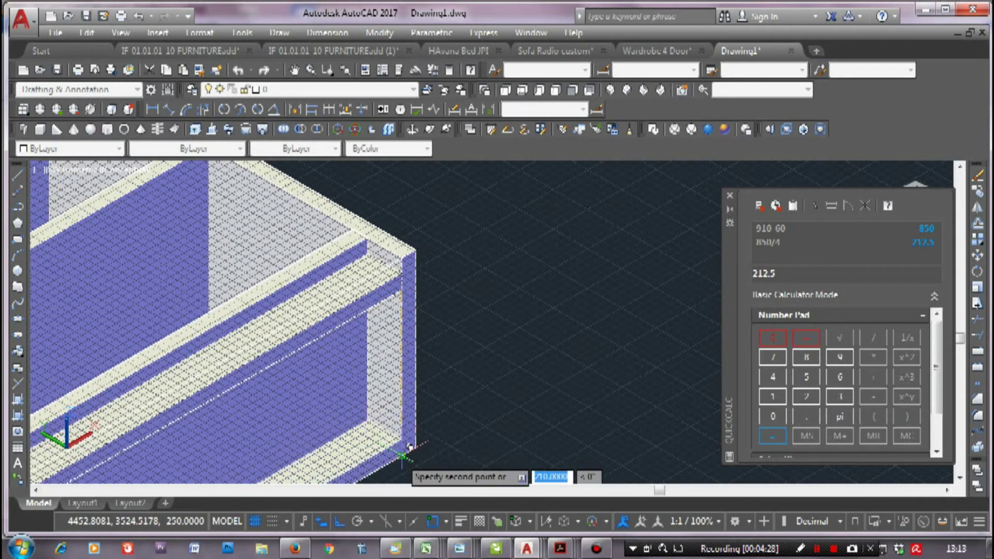
{"action": "left_click", "coordinate": [402, 455]}
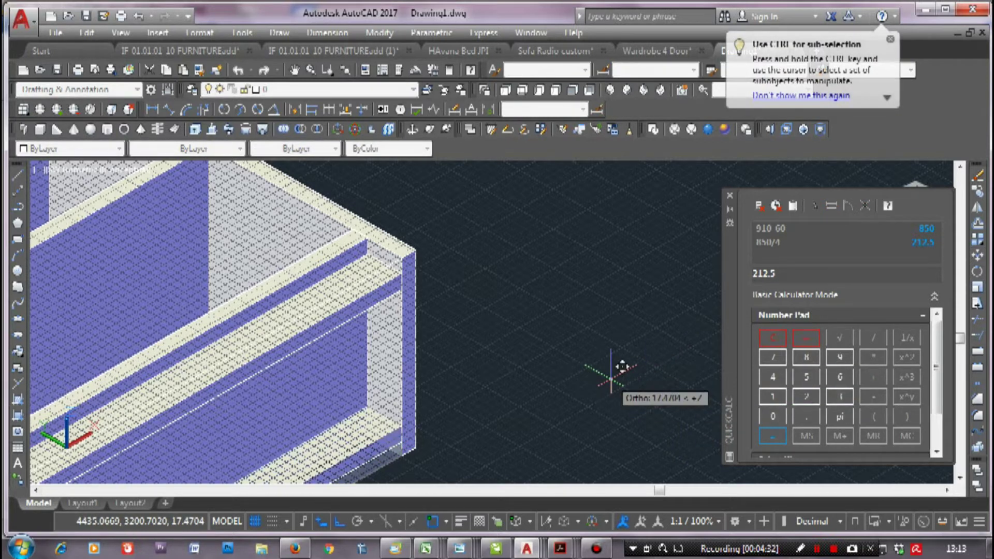
{"action": "middle_click_drag", "start_coordinate": [621, 367], "coordinate": [650, 297]}
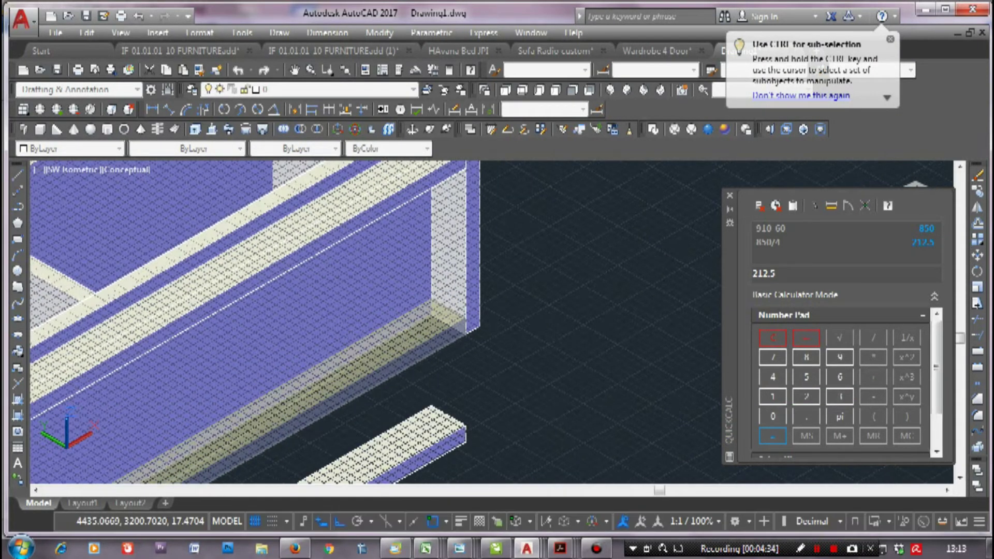
{"action": "scroll", "coordinate": [617, 271], "scroll_direction": "down", "scroll_amount": 5}
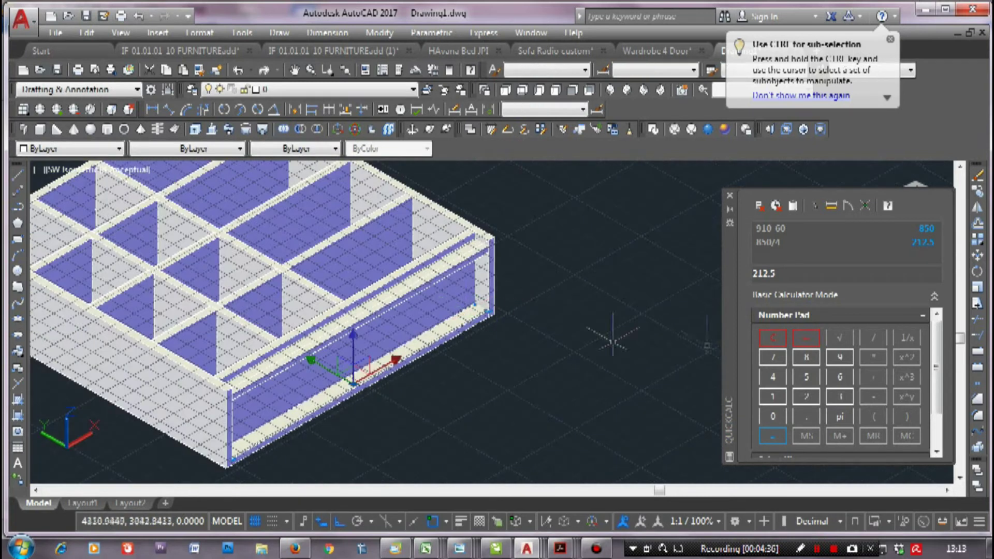
{"action": "left_click", "coordinate": [706, 305]}
{"action": "scroll", "coordinate": [653, 321], "scroll_direction": "down", "scroll_amount": 3}
Window-select the whole compartment box and rotate it upright about a picked base point
{"action": "left_click", "coordinate": [615, 449]}
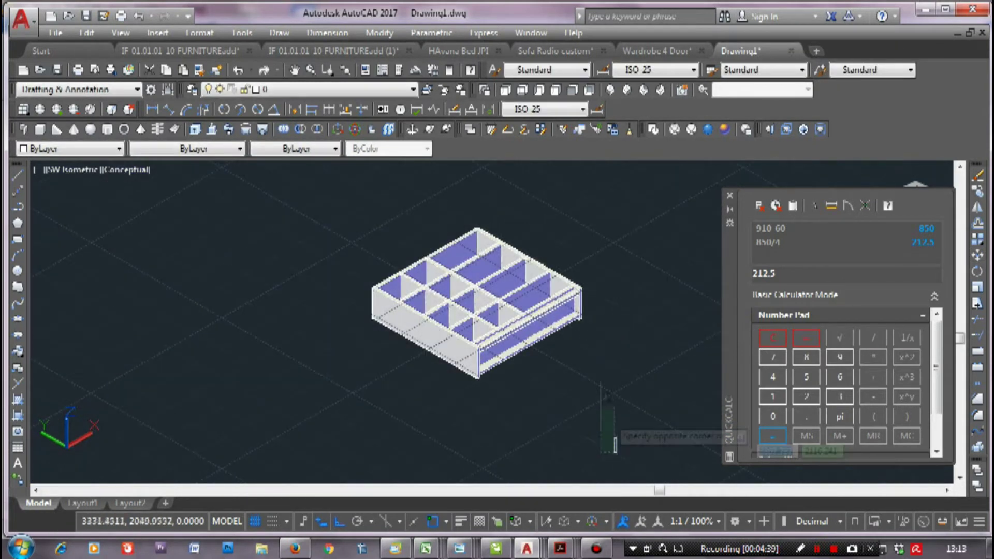
{"action": "left_click", "coordinate": [344, 191]}
{"action": "type", "text": "ro"}
{"action": "key", "text": "Return"}
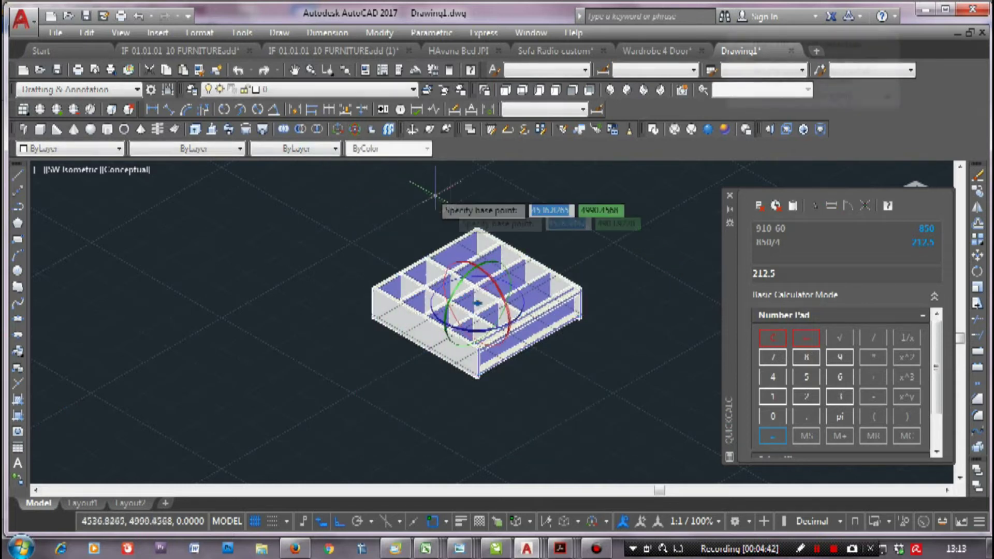
{"action": "left_click", "coordinate": [476, 302]}
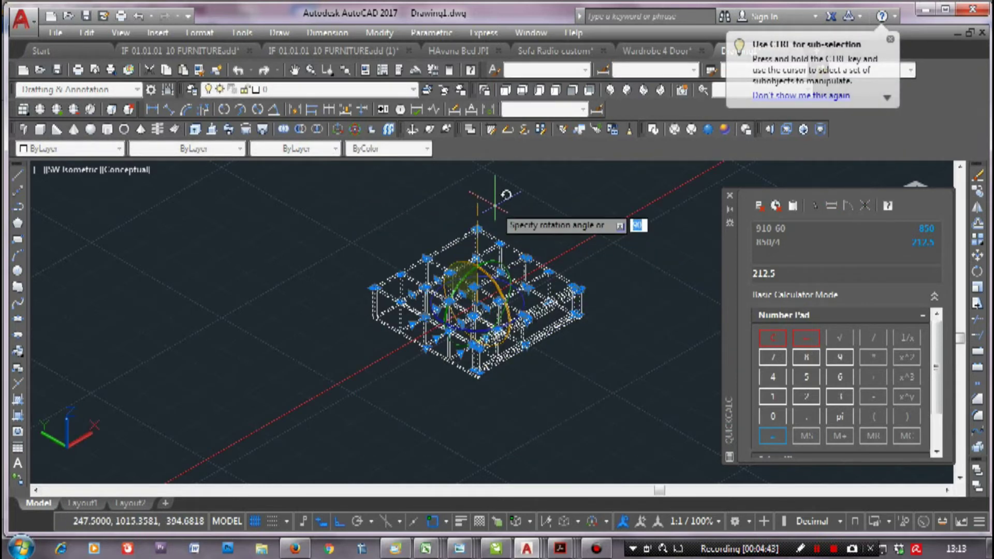
{"action": "key", "text": "Return"}
{"action": "scroll", "coordinate": [520, 346], "scroll_direction": "up", "scroll_amount": 3}
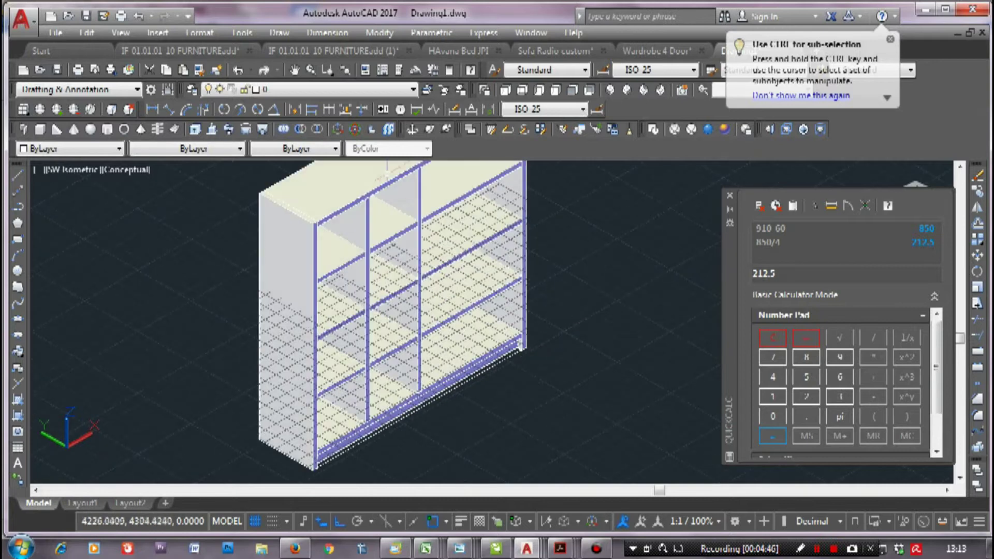
{"action": "mouse_move", "coordinate": [520, 346]}
{"action": "middle_mouse_down", "text": "shift"}
{"action": "mouse_move", "coordinate": [387, 310]}
{"action": "mouse_move", "coordinate": [430, 129]}
{"action": "mouse_move", "coordinate": [357, 132]}
{"action": "mouse_move", "coordinate": [394, 132]}
{"action": "mouse_move", "coordinate": [371, 167]}
{"action": "middle_mouse_up", "text": "shift"}
Close the QuickCalc palette and orbit from the Top view to a frontal angle
{"action": "left_click", "coordinate": [730, 195]}
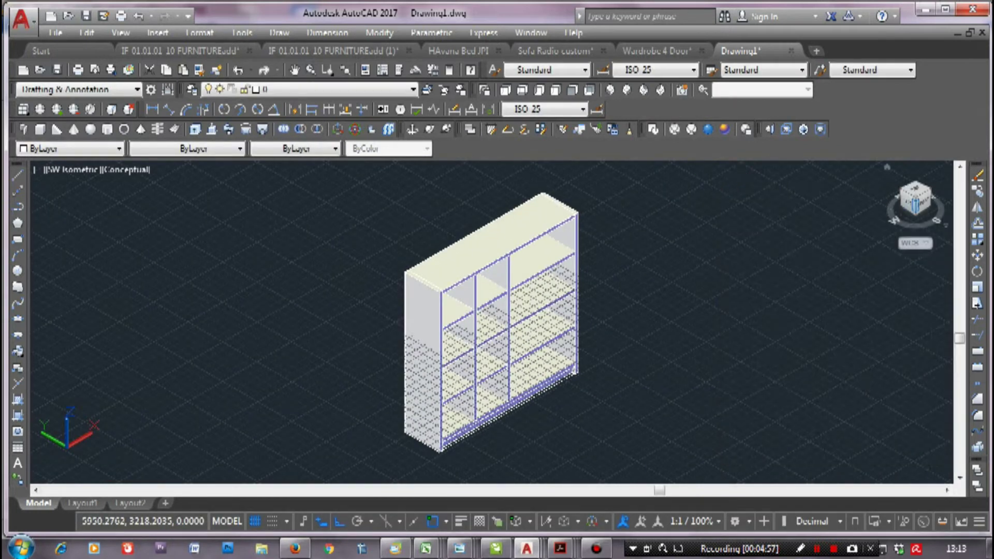
{"action": "left_click", "coordinate": [915, 189]}
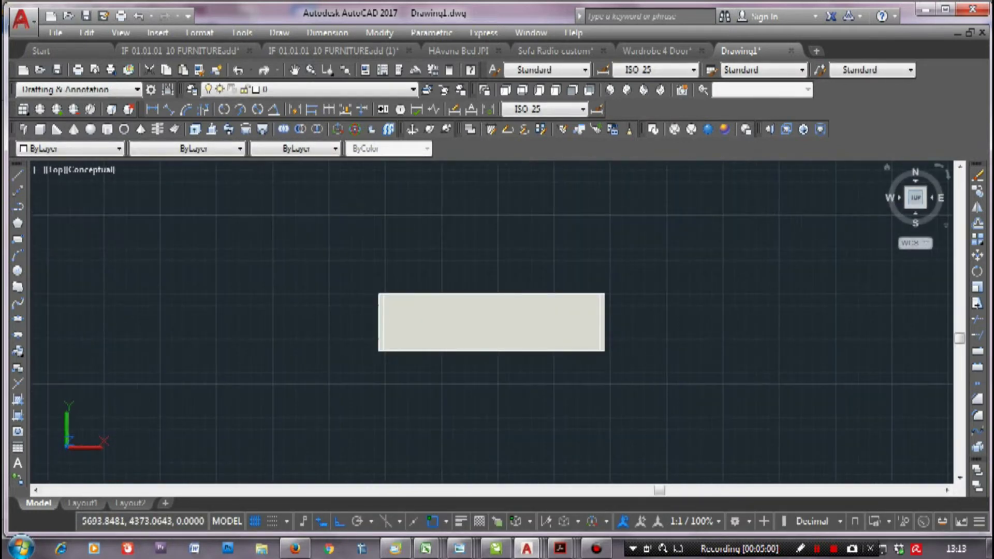
{"action": "middle_click_drag", "start_coordinate": [491, 321], "coordinate": [466, 290], "text": "shift"}
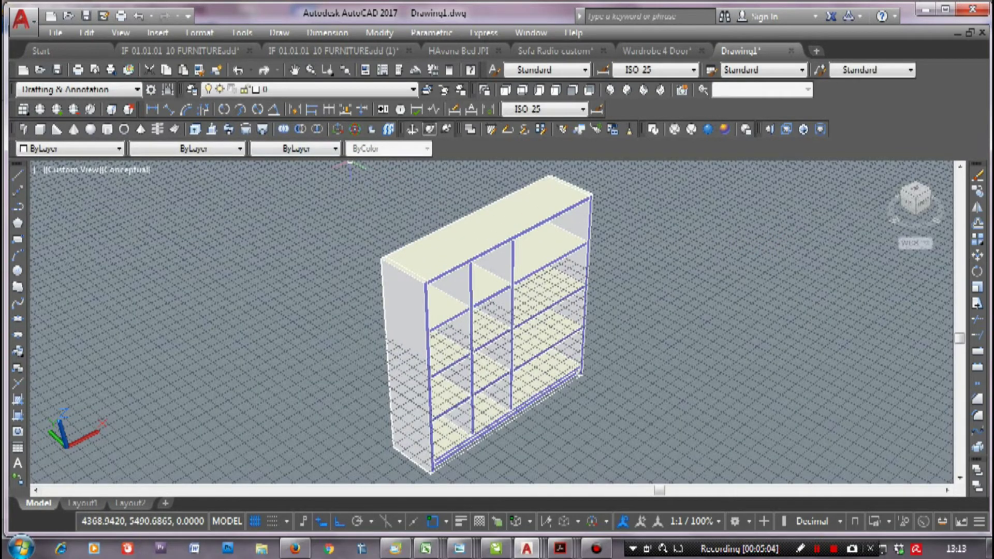
{"action": "middle_click_drag", "start_coordinate": [492, 336], "coordinate": [482, 290], "text": "ctrl+shift"}
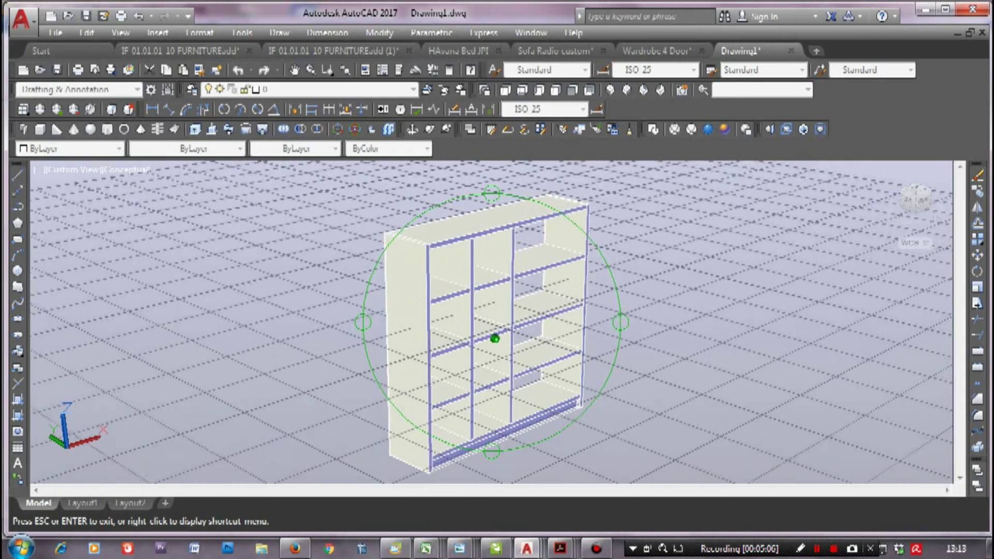
{"action": "middle_click_drag", "start_coordinate": [492, 336], "coordinate": [487, 289], "text": "ctrl+shift"}
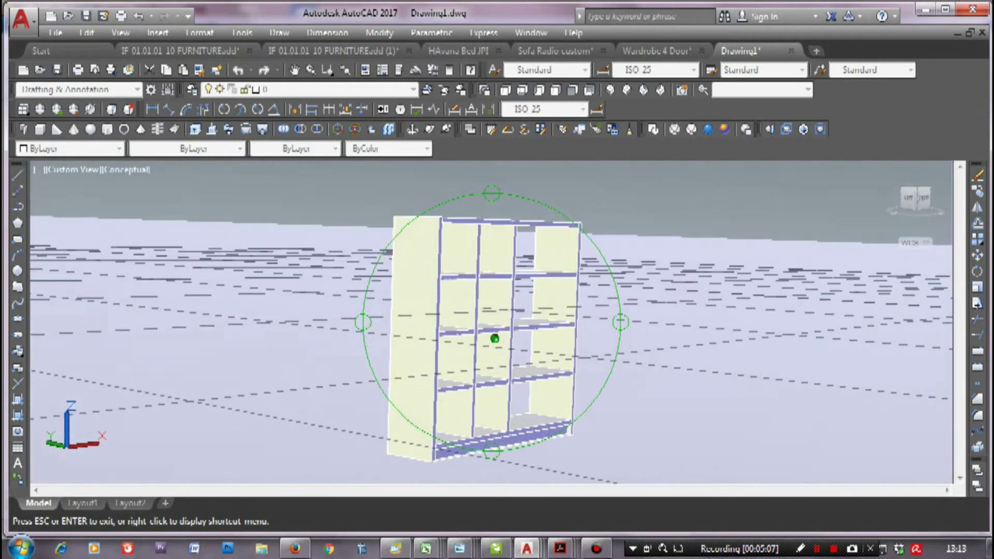
Orbit to inspect the bookcase's top, floor and front, then return to plan view
{"action": "mouse_move", "coordinate": [518, 289]}
{"action": "left_mouse_down"}
{"action": "mouse_move", "coordinate": [482, 352]}
{"action": "mouse_move", "coordinate": [507, 315]}
{"action": "left_mouse_up"}
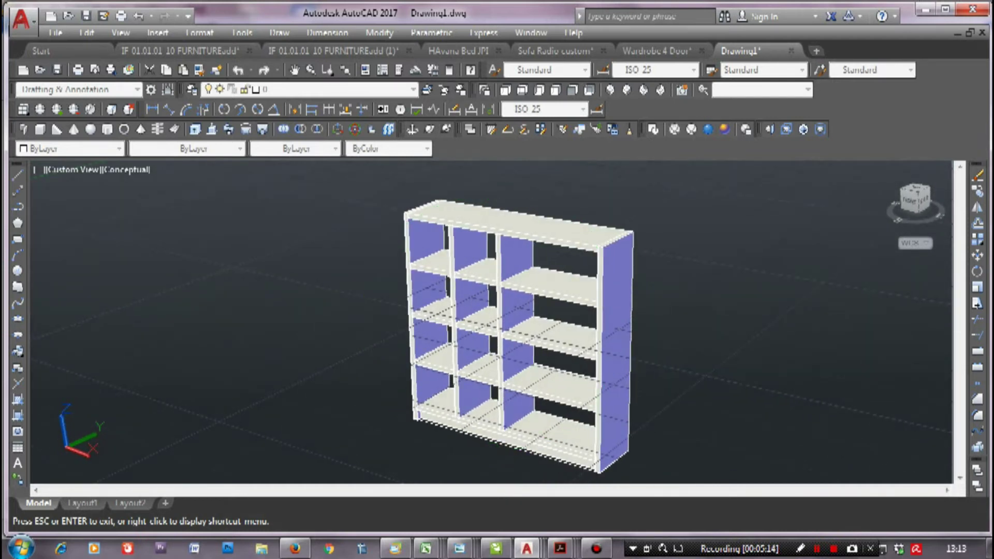
{"action": "mouse_move", "coordinate": [518, 321]}
{"action": "left_mouse_down"}
{"action": "mouse_move", "coordinate": [533, 311]}
{"action": "mouse_move", "coordinate": [518, 290]}
{"action": "mouse_move", "coordinate": [523, 315]}
{"action": "mouse_move", "coordinate": [544, 295]}
{"action": "left_mouse_up"}
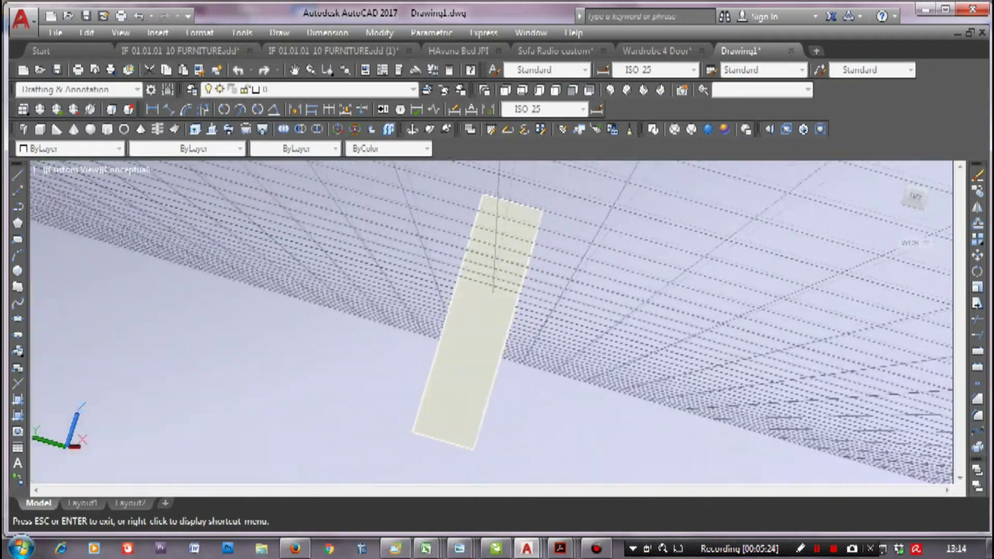
{"action": "left_click_drag", "start_coordinate": [544, 295], "coordinate": [544, 336]}
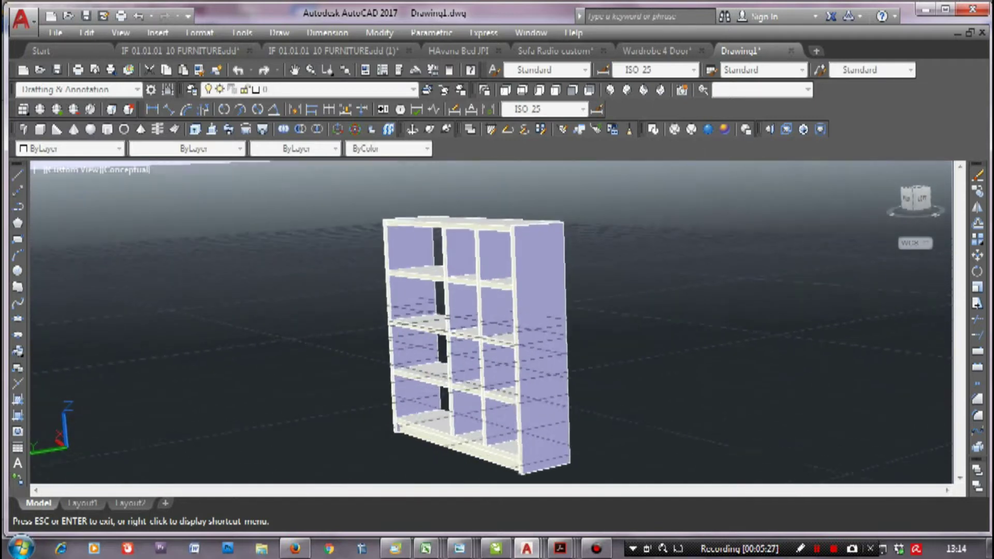
{"action": "mouse_move", "coordinate": [544, 336]}
{"action": "left_mouse_down"}
{"action": "mouse_move", "coordinate": [533, 337]}
{"action": "mouse_move", "coordinate": [533, 279]}
{"action": "mouse_move", "coordinate": [549, 279]}
{"action": "mouse_move", "coordinate": [554, 259]}
{"action": "left_mouse_up"}
{"action": "key", "text": "Escape"}
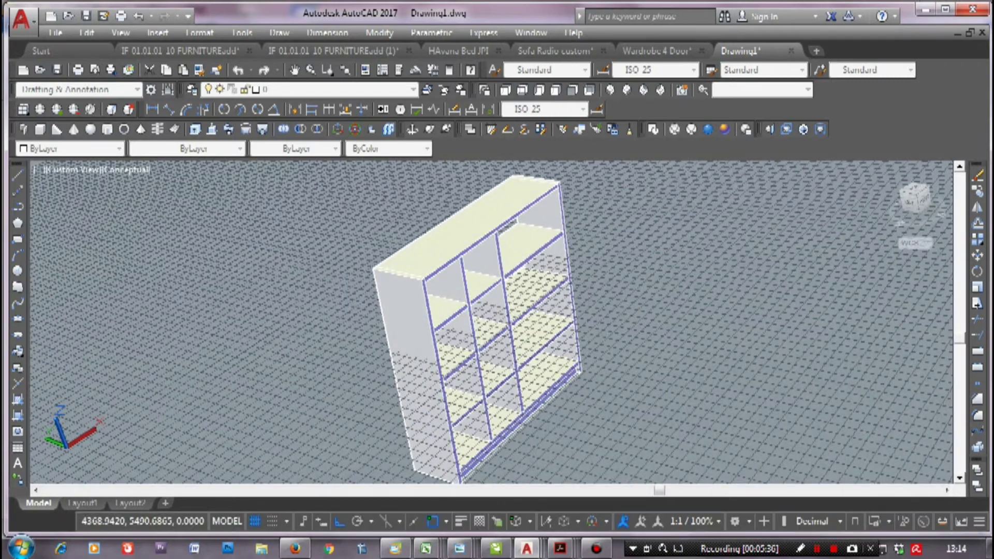
{"action": "type", "text": "plan"}
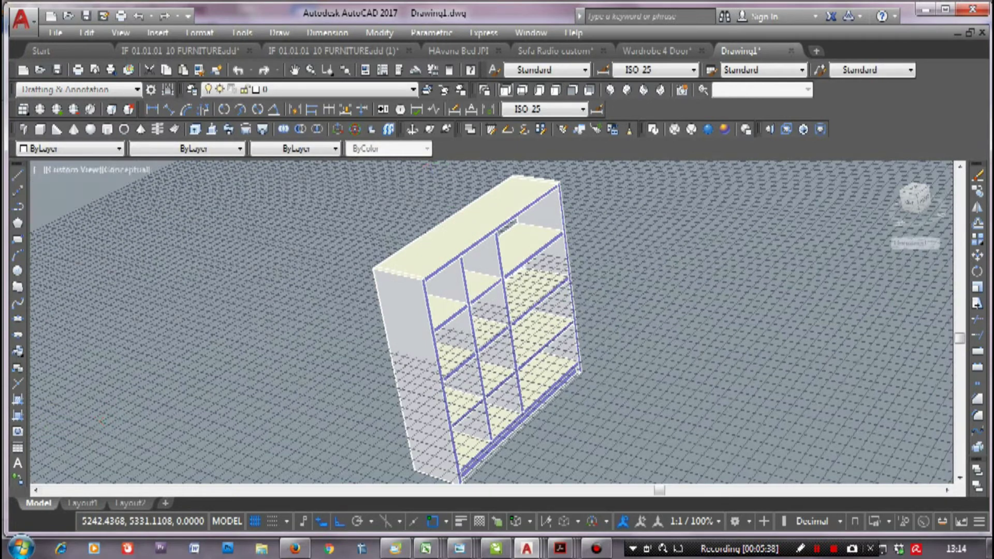
{"action": "key", "text": "Return"}
{"action": "key", "text": "Return"}
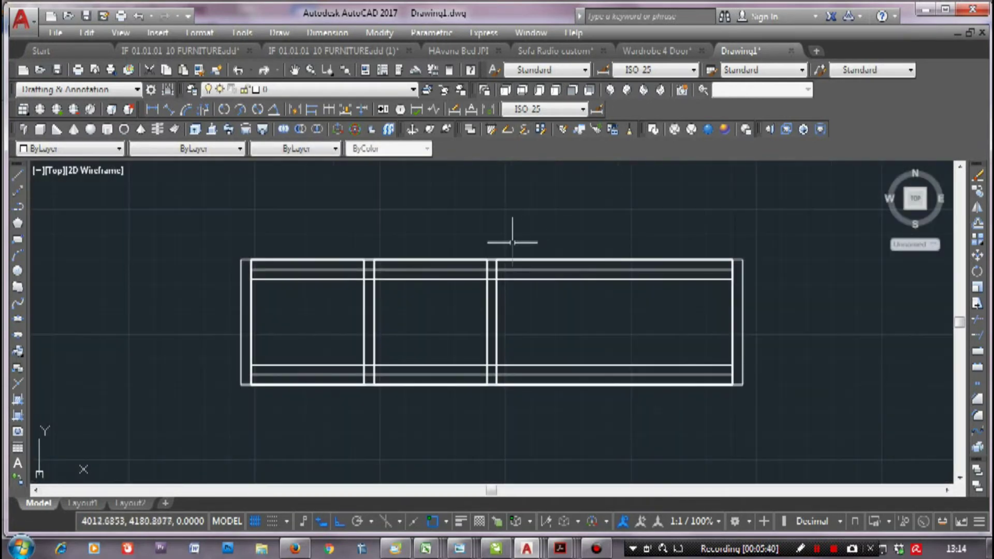
Create a Flatshot block of the plan view and place it in the drawing
{"action": "scroll", "coordinate": [505, 227], "scroll_direction": "down", "scroll_amount": 6}
{"action": "middle_click_drag", "start_coordinate": [537, 255], "coordinate": [387, 259]}
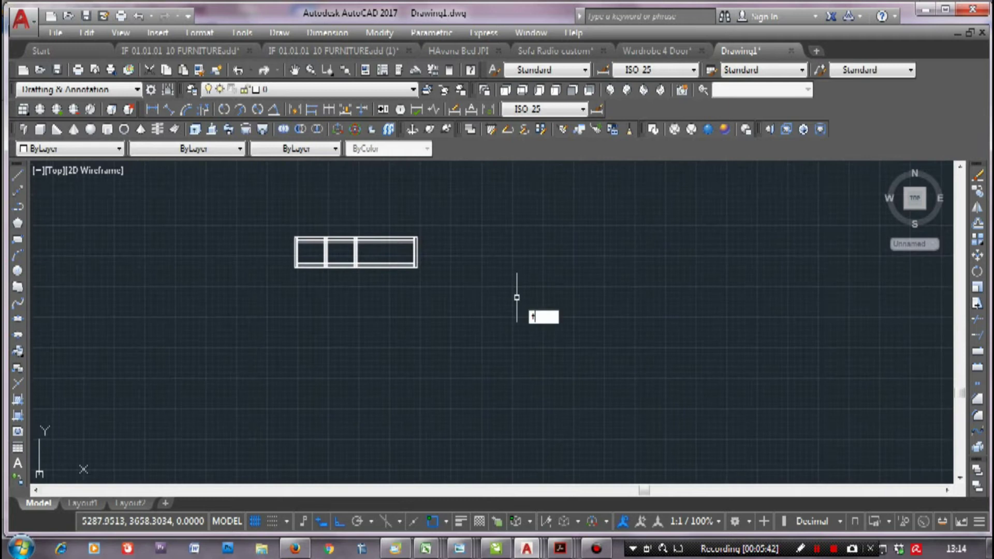
{"action": "key", "text": "Down"}
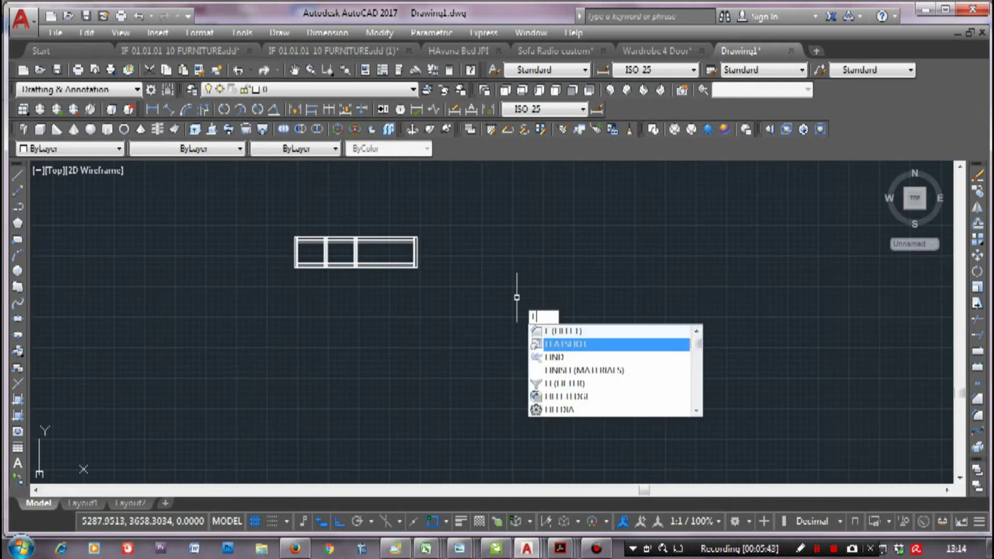
{"action": "key", "text": "Return"}
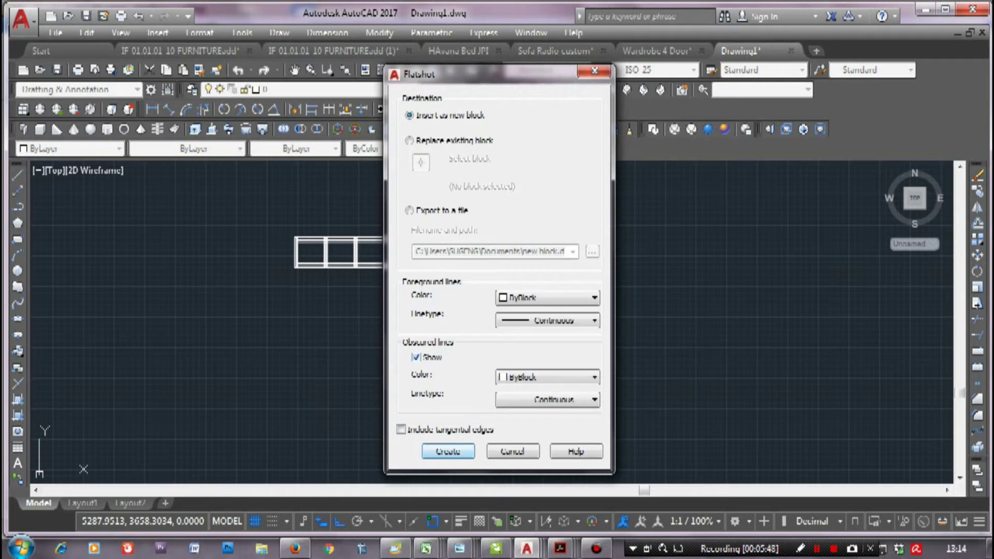
{"action": "key", "text": "Return"}
{"action": "scroll", "coordinate": [573, 344], "scroll_direction": "down", "scroll_amount": 5}
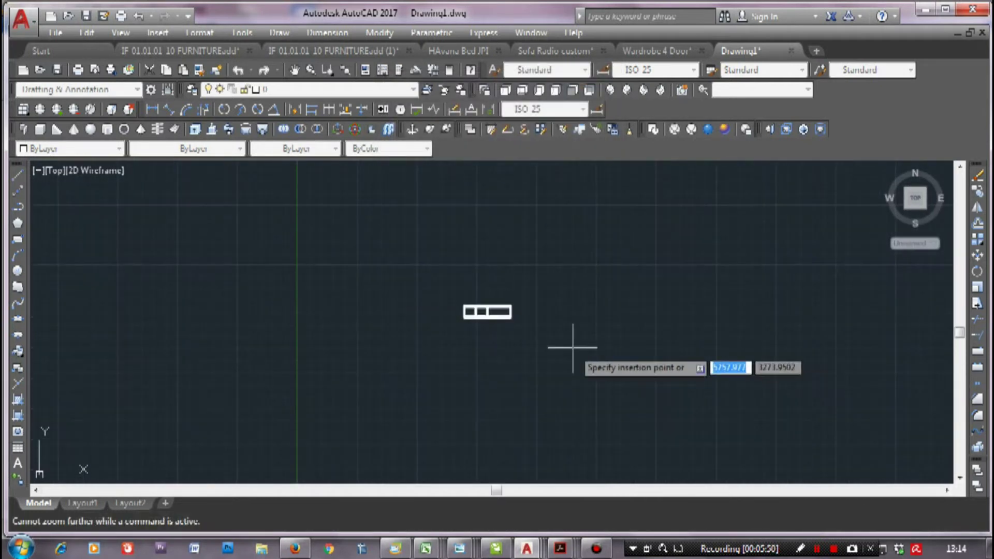
{"action": "middle_click_drag", "start_coordinate": [614, 331], "coordinate": [579, 322]}
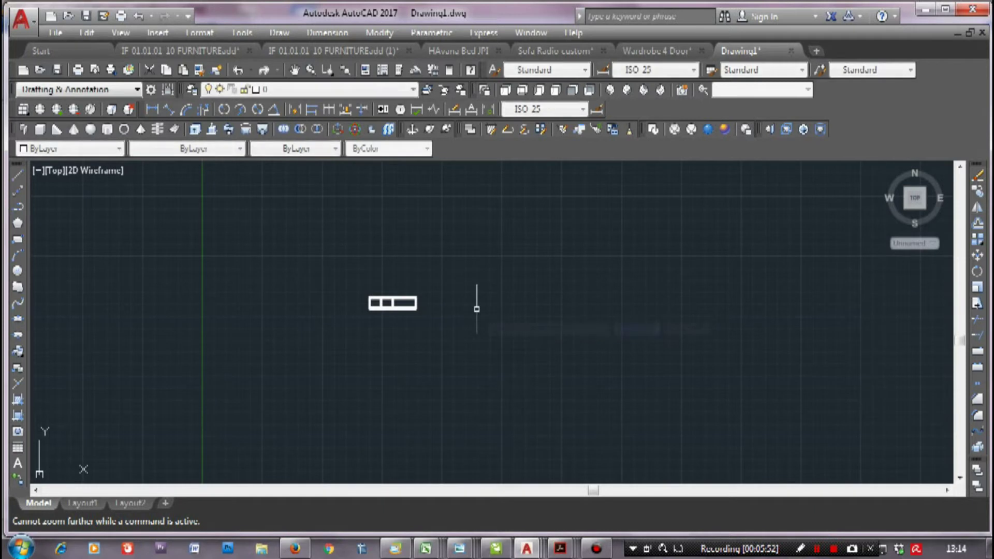
{"action": "left_click", "coordinate": [473, 306]}
Create a second Flatshot block and place it at the chosen insertion point
{"action": "scroll", "coordinate": [473, 311], "scroll_direction": "down", "scroll_amount": 3}
{"action": "middle_click_drag", "start_coordinate": [473, 322], "coordinate": [291, 280]}
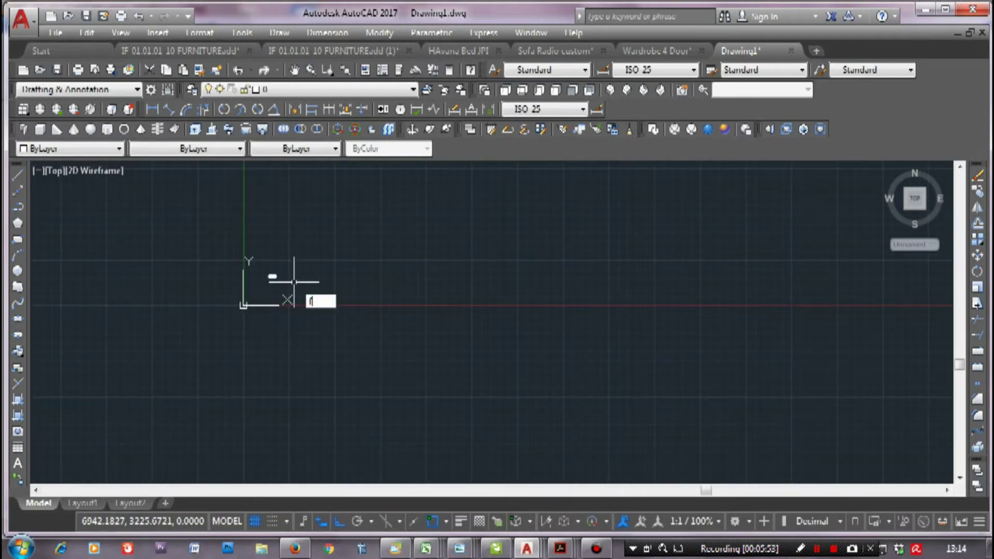
{"action": "key", "text": "Down"}
{"action": "key", "text": "Return"}
{"action": "key", "text": "Return"}
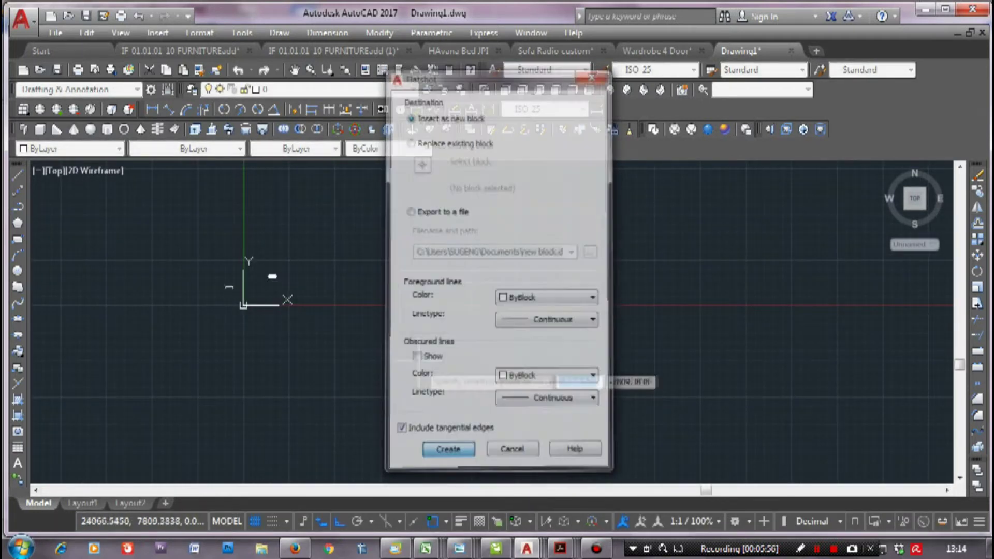
{"action": "left_click", "coordinate": [520, 357]}
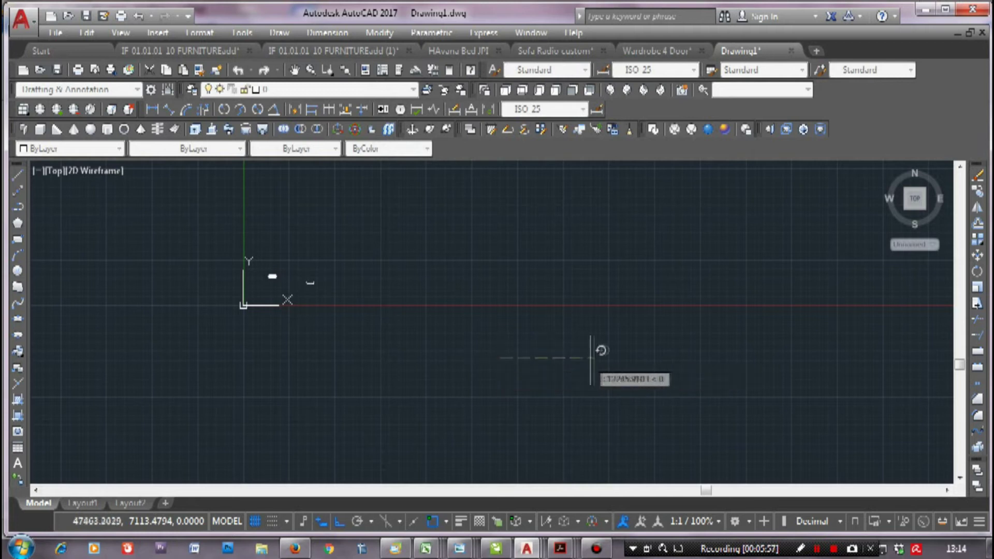
{"action": "left_click", "coordinate": [590, 357]}
Window-select the placed flat rectangles and switch to the Front view
{"action": "middle_click_drag", "start_coordinate": [239, 179], "coordinate": [250, 280]}
{"action": "left_click", "coordinate": [730, 300]}
{"action": "left_click", "coordinate": [515, 287]}
{"action": "left_click", "coordinate": [572, 90]}
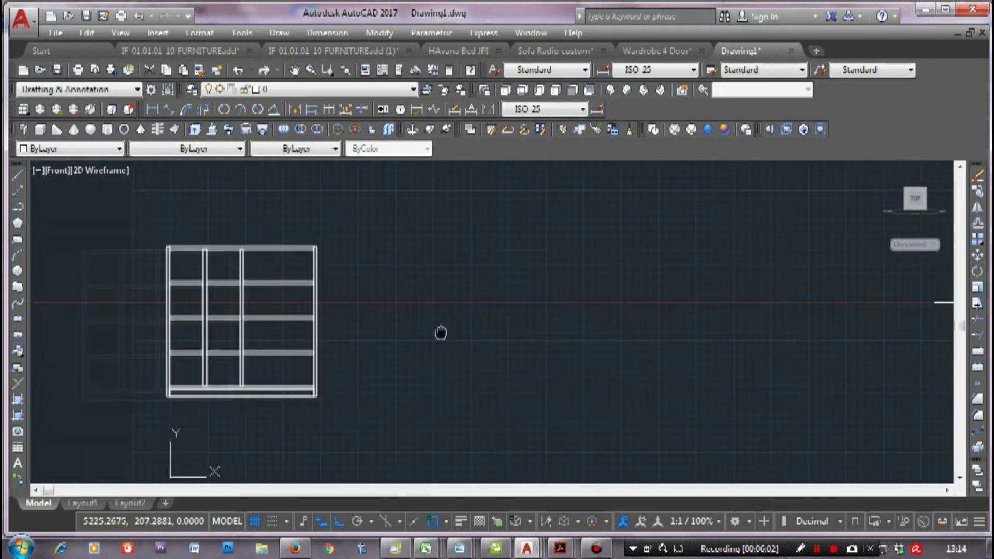
Create and insert a flattened FLATSHOT block of the bookrack's Front view
{"action": "type", "text": "F"}
{"action": "key", "text": "Down"}
{"action": "key", "text": "Return"}
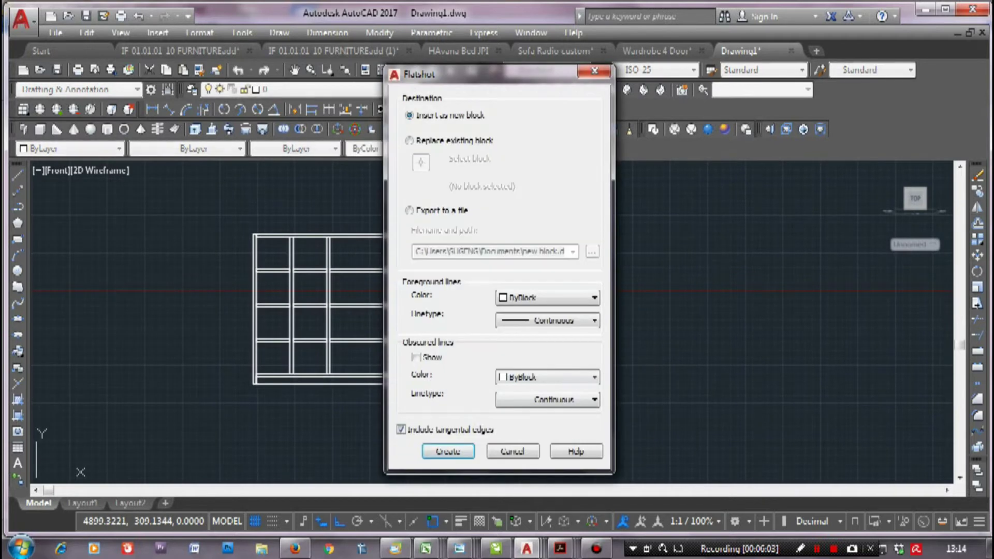
{"action": "key", "text": "Return"}
{"action": "scroll", "coordinate": [394, 331], "scroll_direction": "down", "scroll_amount": 3}
{"action": "left_click", "coordinate": [387, 361]}
{"action": "key", "text": "Return"}
Select the flattened front-view block and cut it for relocation
{"action": "left_click", "coordinate": [544, 362]}
{"action": "left_click", "coordinate": [609, 412]}
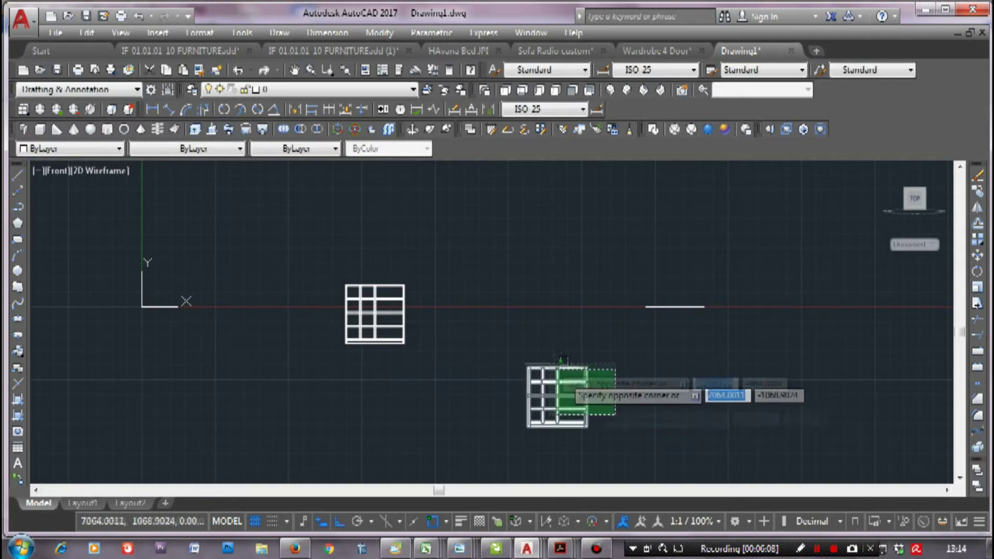
{"action": "left_click", "coordinate": [549, 364]}
{"action": "key", "text": "Delete"}
In PLAN view, paste the flattened front view above the top-view outline
{"action": "type", "text": "plan"}
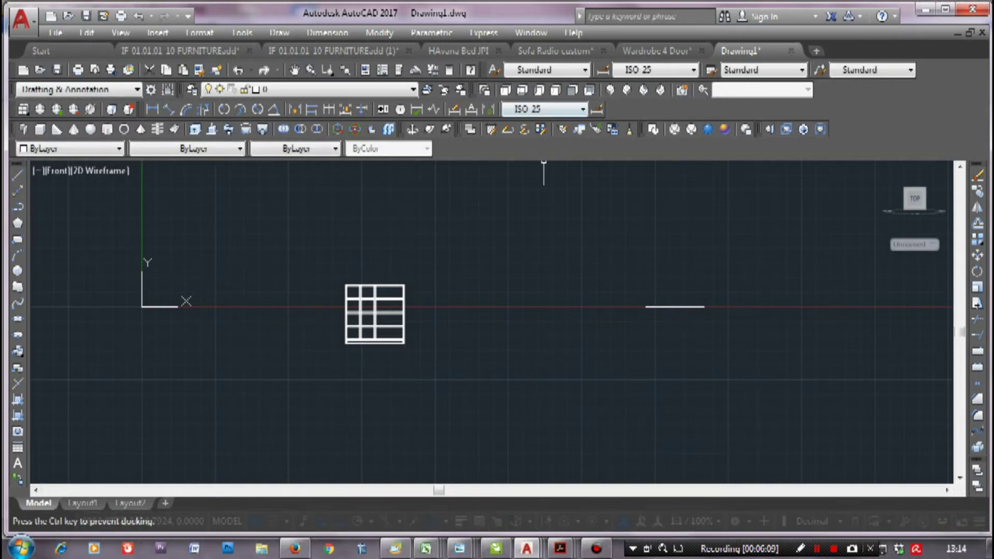
{"action": "key", "text": "Return"}
{"action": "key", "text": "Return"}
{"action": "middle_click_drag", "start_coordinate": [576, 312], "coordinate": [481, 277]}
{"action": "key", "text": "ctrl+v"}
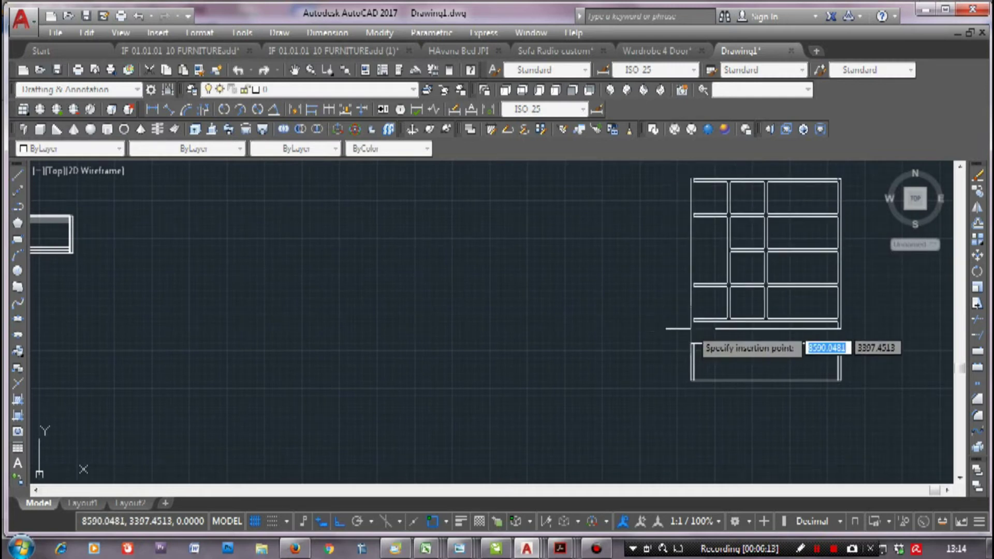
{"action": "left_click", "coordinate": [681, 327]}
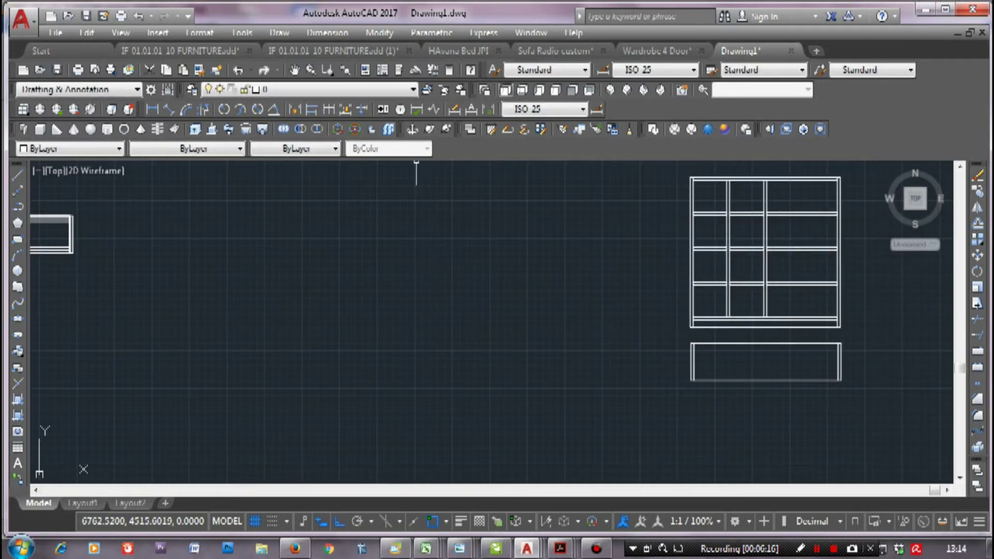
{"action": "left_click", "coordinate": [555, 89]}
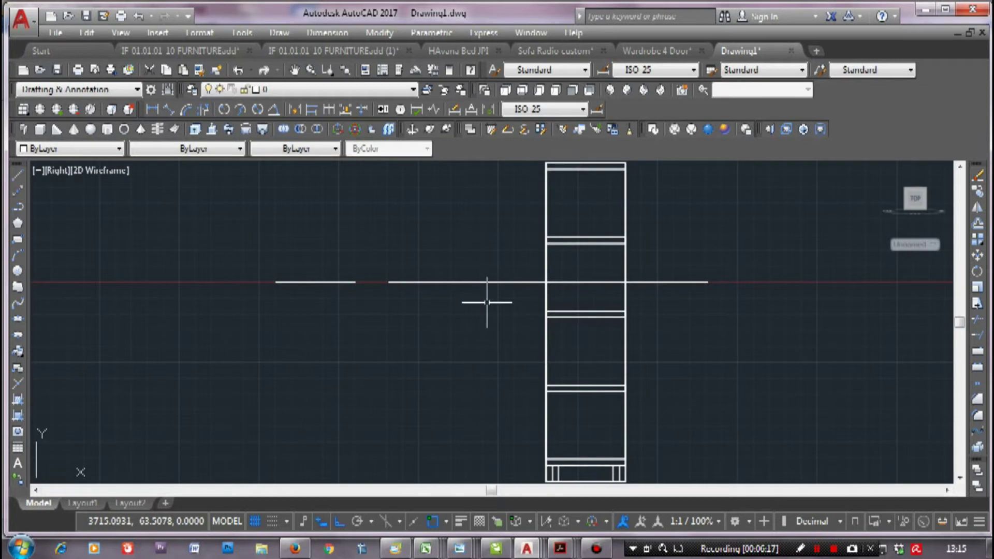
{"action": "type", "text": "f"}
In Flatshot settings, load JIS_02_1.0 and use it for obscured lines
{"action": "key", "text": "Down"}
{"action": "key", "text": "Return"}
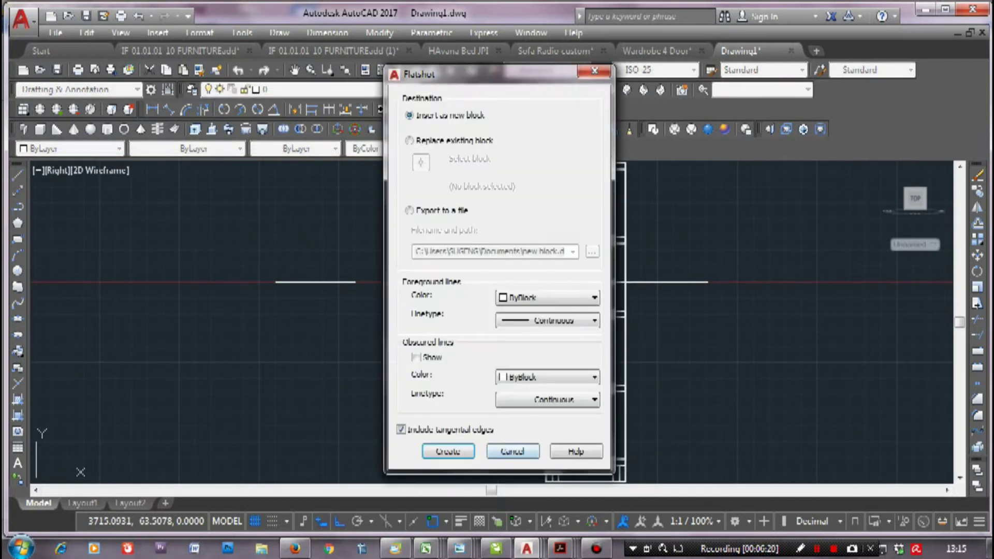
{"action": "left_click", "coordinate": [548, 399]}
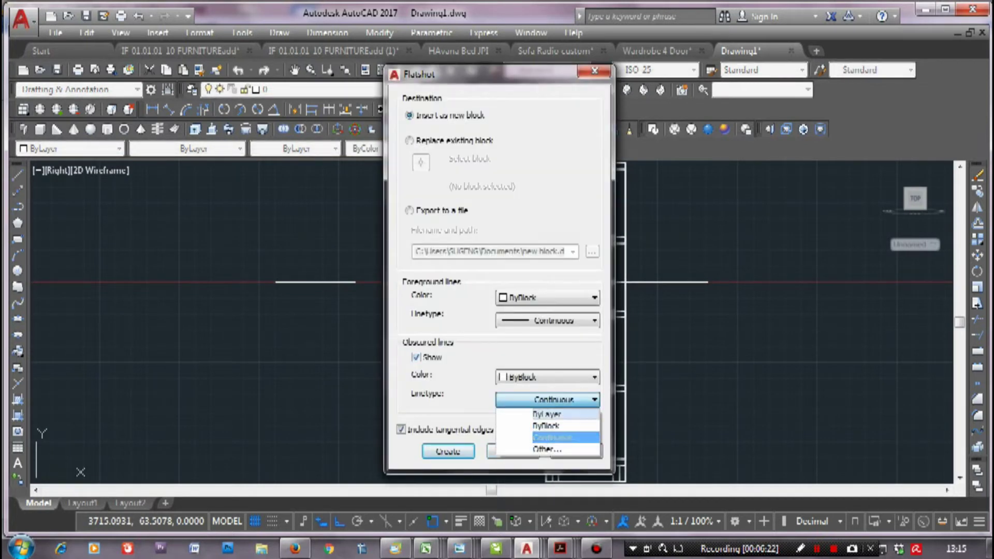
{"action": "left_click", "coordinate": [559, 449]}
{"action": "left_click", "coordinate": [523, 357]}
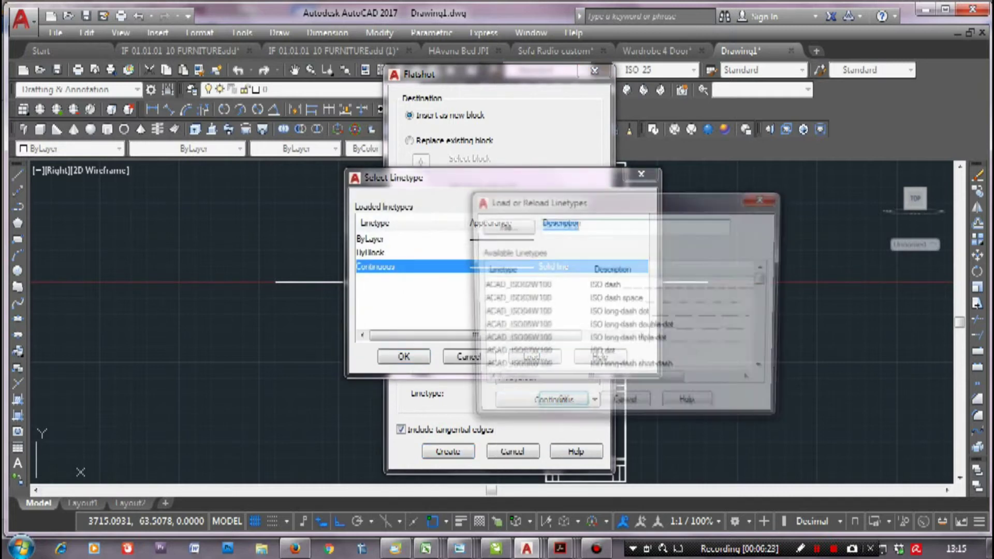
{"action": "key", "text": "j"}
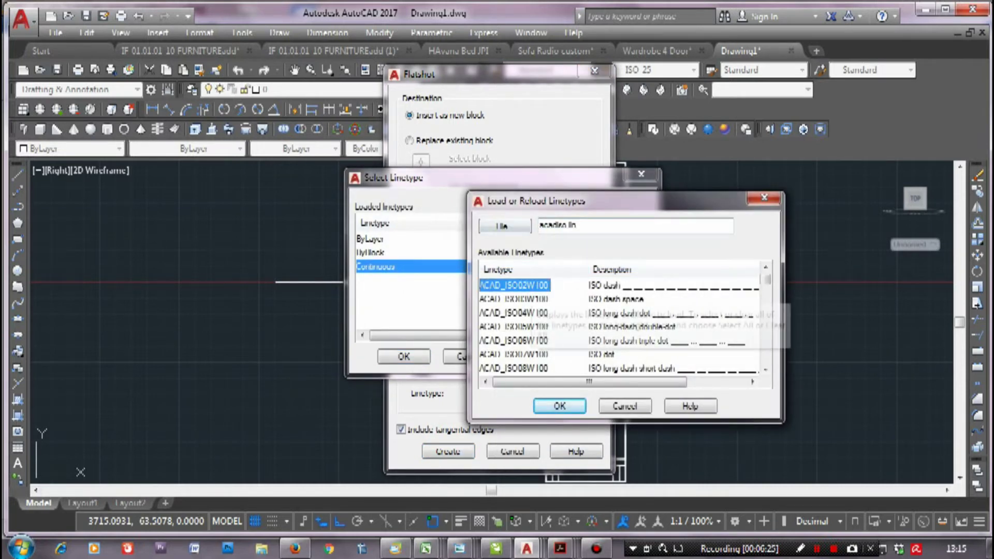
{"action": "key", "text": "Down"}
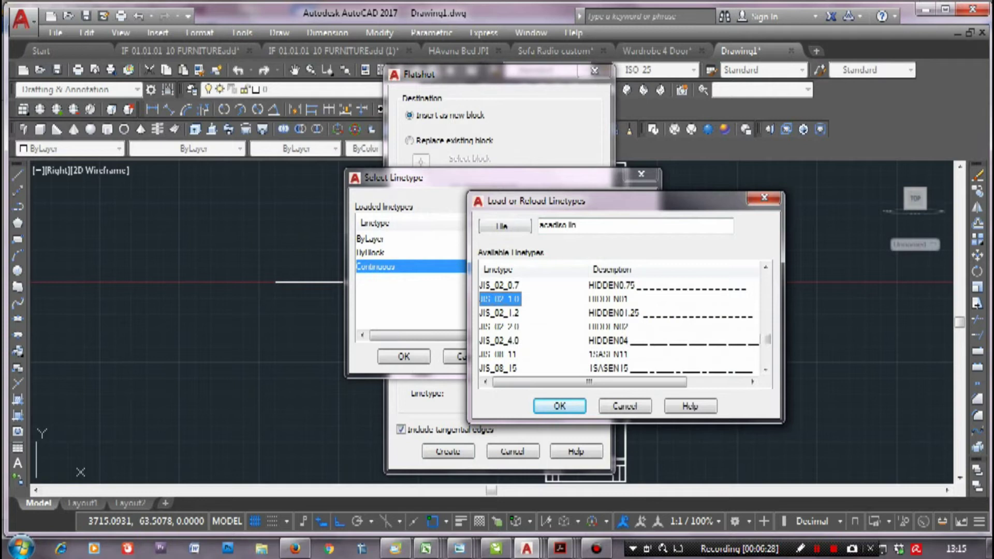
{"action": "key", "text": "Return"}
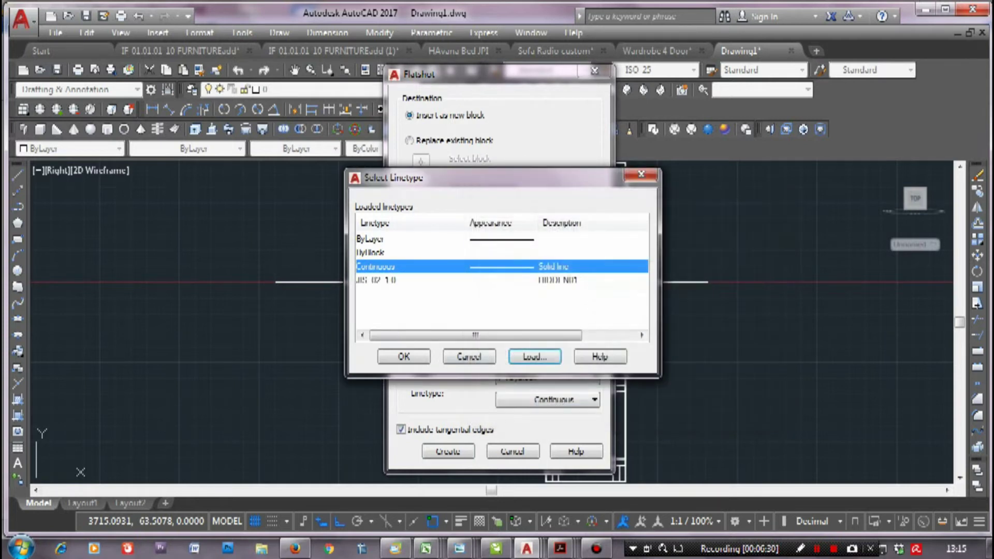
{"action": "key", "text": "Return"}
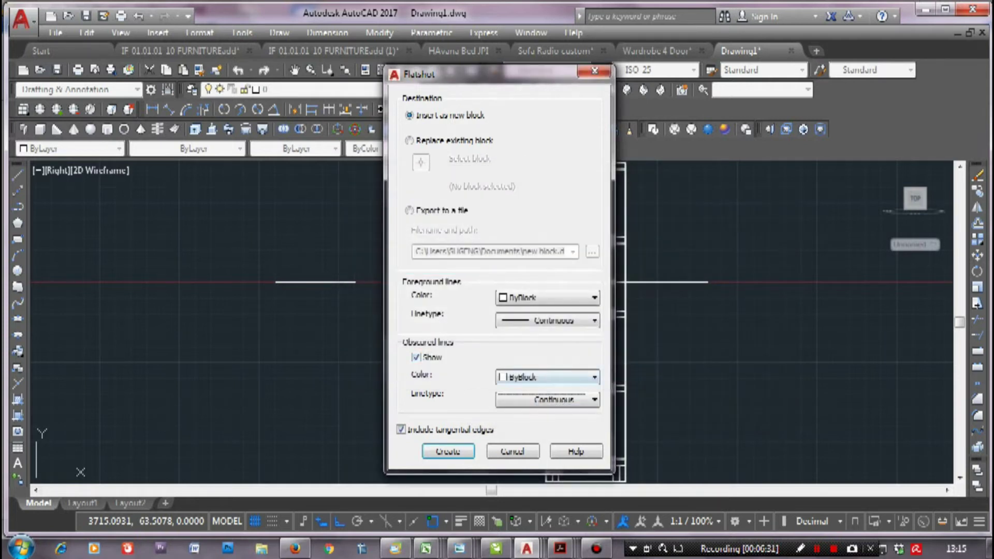
{"action": "key", "text": "alt+Down"}
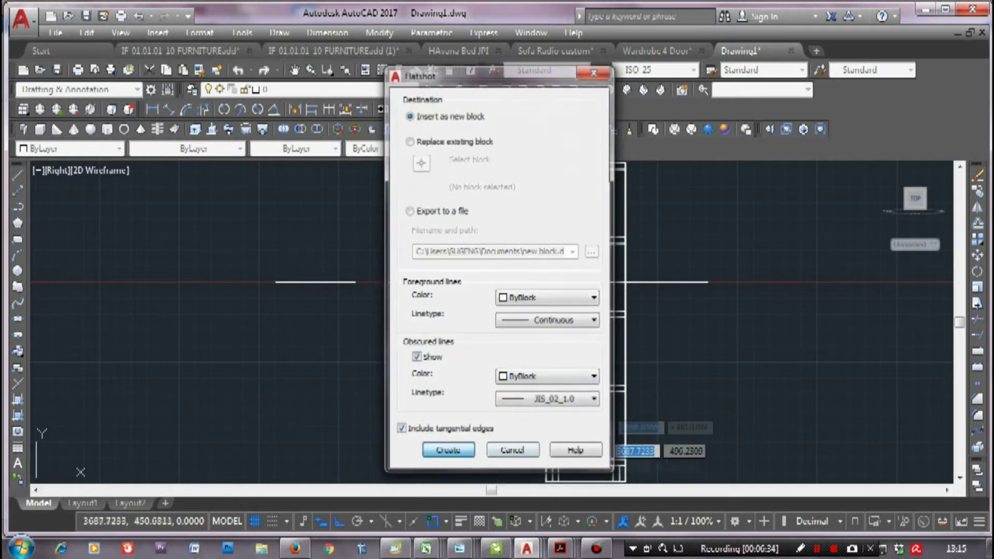
Create and insert the flattened Right side-view block, then select it
{"action": "left_click", "coordinate": [448, 451]}
{"action": "scroll", "coordinate": [456, 329], "scroll_direction": "up", "scroll_amount": 2}
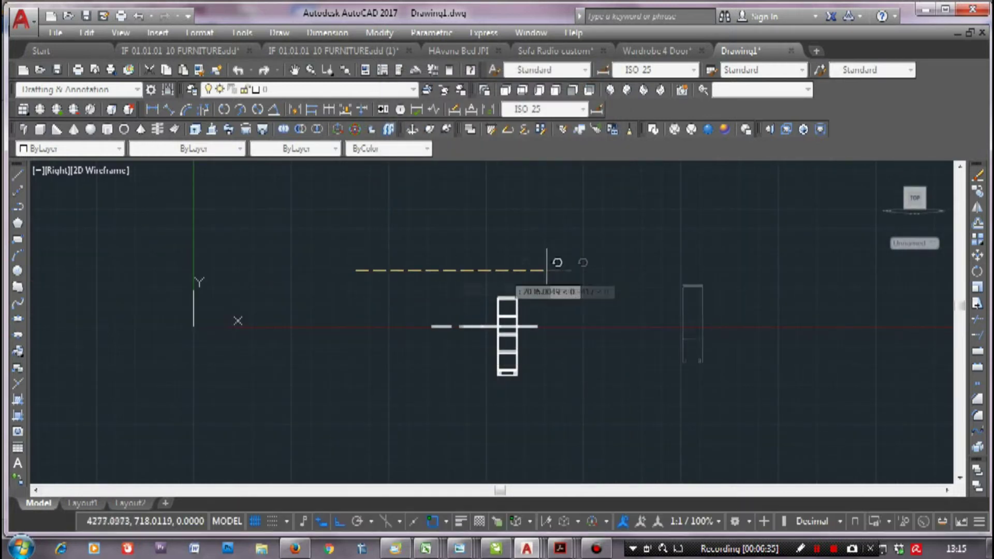
{"action": "left_click", "coordinate": [740, 262]}
{"action": "left_click", "coordinate": [733, 389]}
{"action": "left_click", "coordinate": [639, 275]}
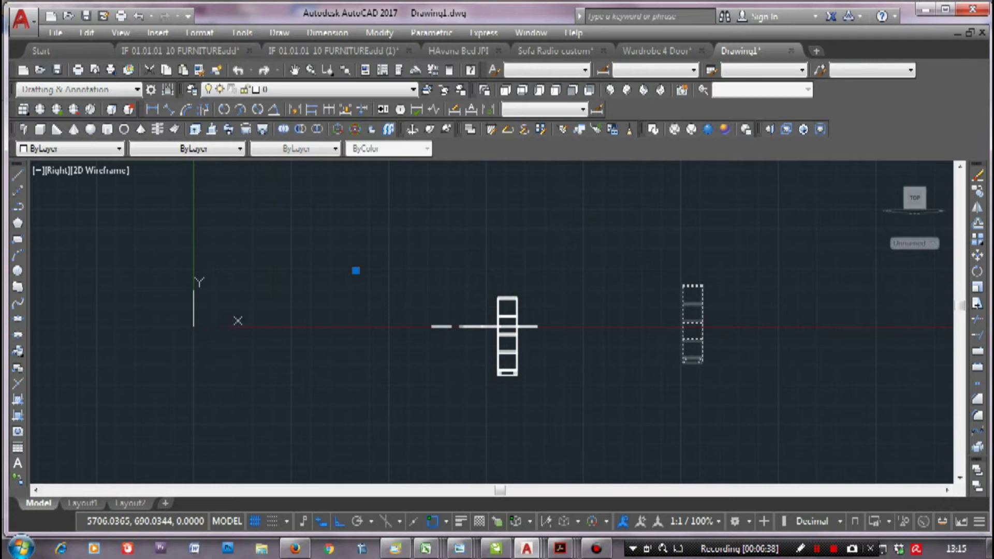
In Top view, position the side-view block to the right of the front view
{"action": "left_click", "coordinate": [915, 197]}
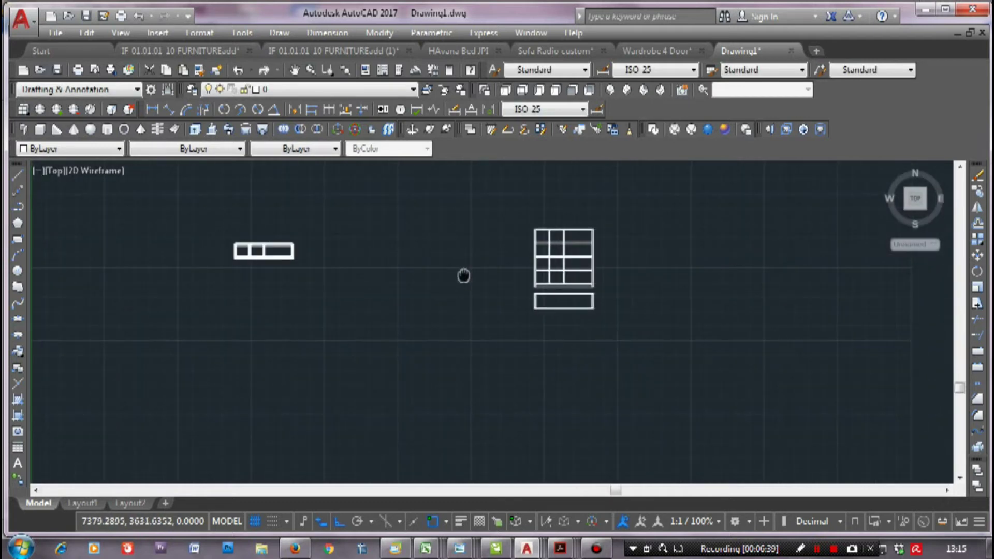
{"action": "scroll", "coordinate": [570, 306], "scroll_direction": "up", "scroll_amount": 3}
{"action": "scroll", "coordinate": [632, 316], "scroll_direction": "up", "scroll_amount": 3}
{"action": "middle_click_drag", "start_coordinate": [631, 315], "coordinate": [598, 320]}
{"action": "scroll", "coordinate": [579, 393], "scroll_direction": "down", "scroll_amount": 2}
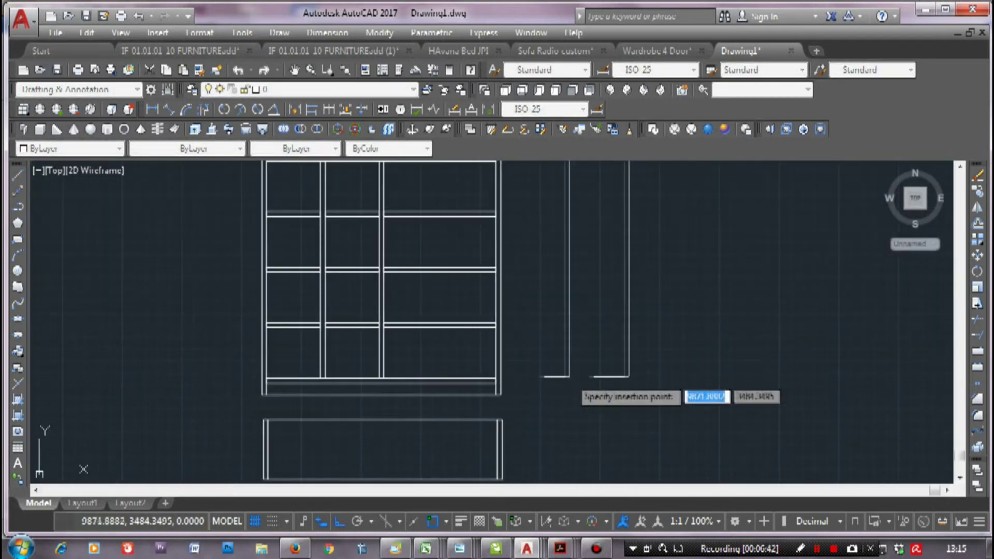
{"action": "scroll", "coordinate": [533, 403], "scroll_direction": "down", "scroll_amount": 2}
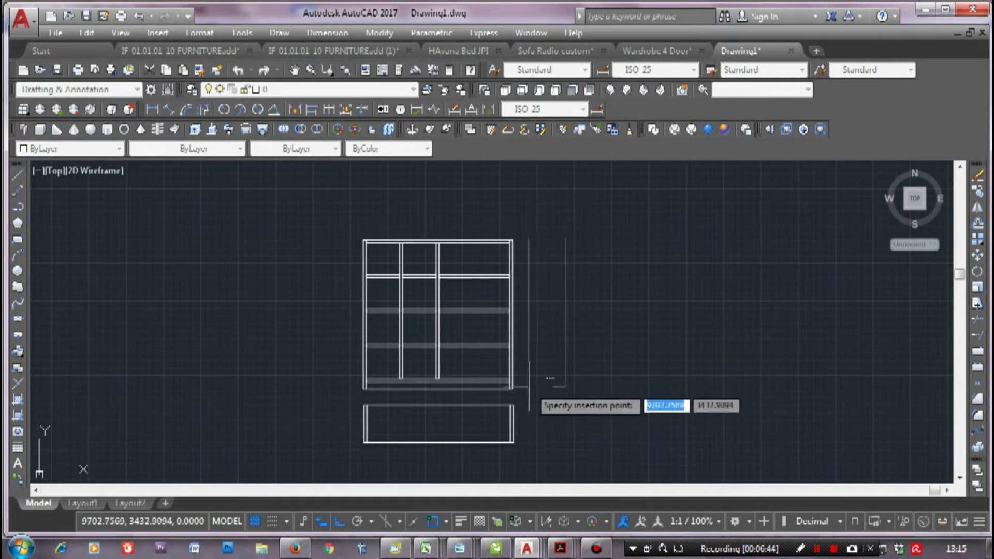
{"action": "left_click", "coordinate": [527, 388]}
{"action": "scroll", "coordinate": [531, 311], "scroll_direction": "up", "scroll_amount": 2}
{"action": "scroll", "coordinate": [531, 288], "scroll_direction": "up", "scroll_amount": 3}
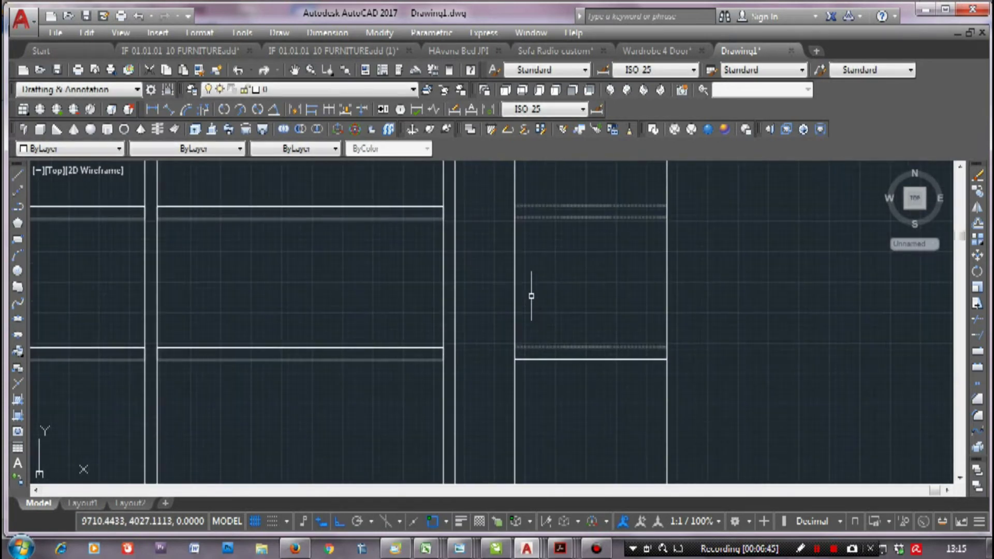
{"action": "scroll", "coordinate": [530, 289], "scroll_direction": "down", "scroll_amount": 6}
{"action": "left_click", "coordinate": [615, 397]}
{"action": "left_click", "coordinate": [420, 242]}
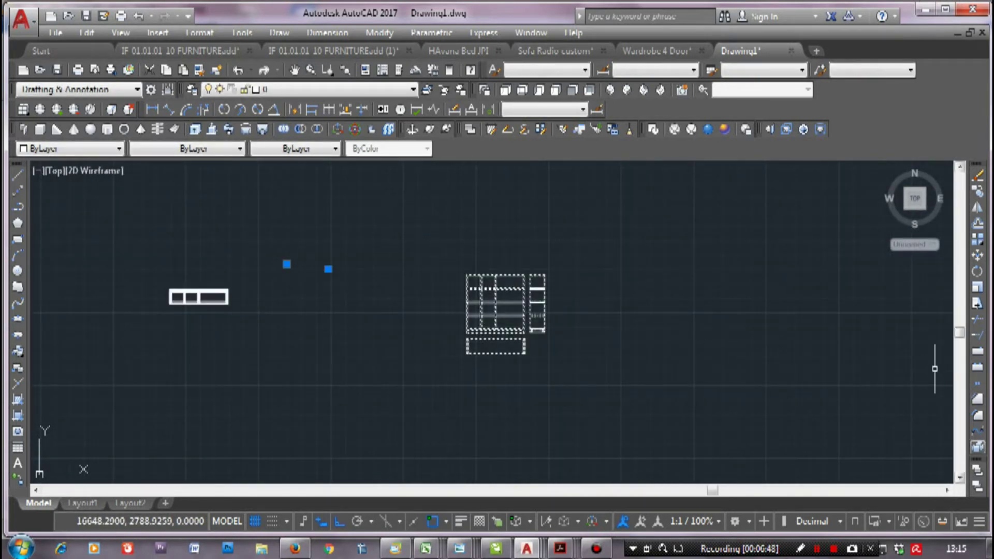
{"action": "key", "text": "Escape"}
{"action": "left_click", "coordinate": [610, 89]}
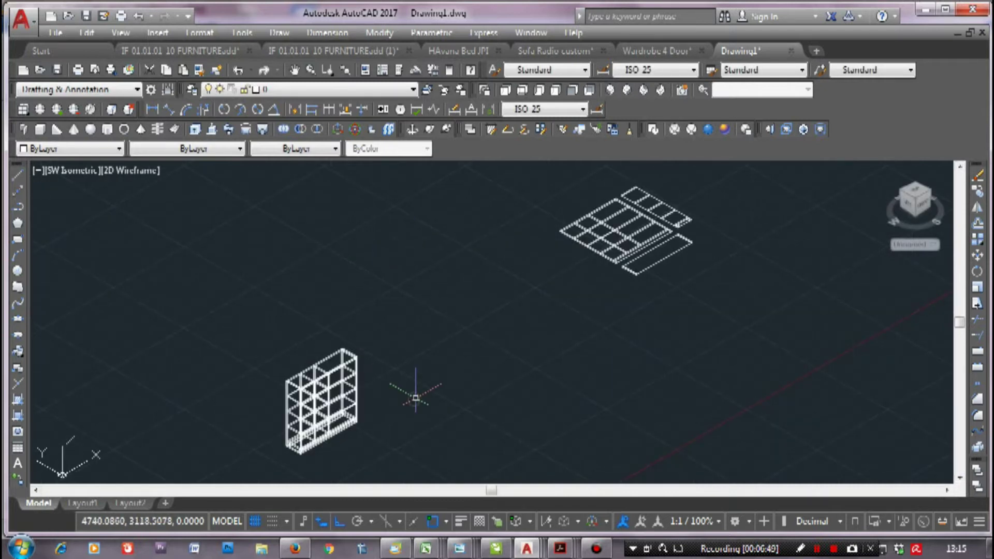
From SW Isometric view, create and insert a flattened isometric block of the bookrack
{"action": "middle_click_drag", "start_coordinate": [416, 398], "coordinate": [415, 308]}
{"action": "key", "text": "Return"}
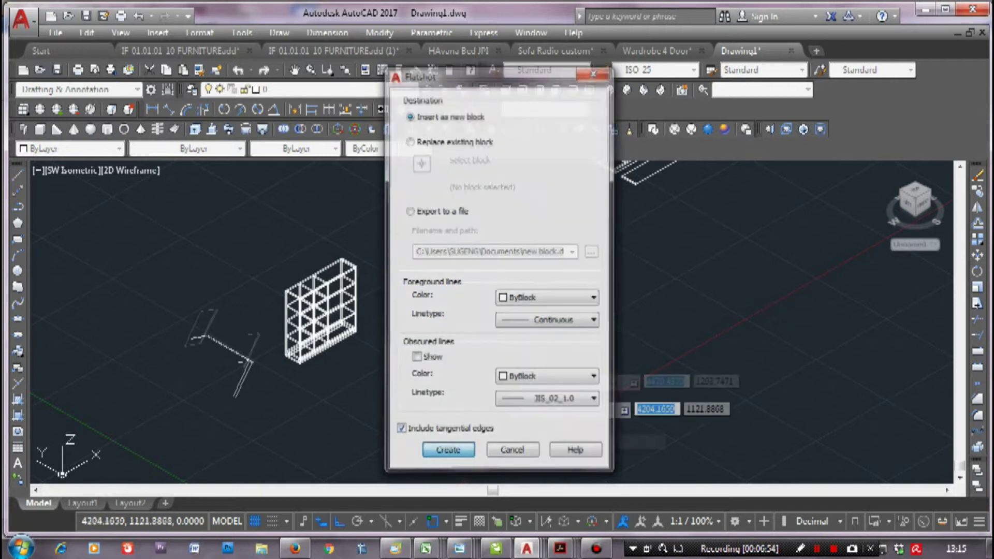
{"action": "left_click", "coordinate": [448, 452]}
{"action": "left_click", "coordinate": [616, 329]}
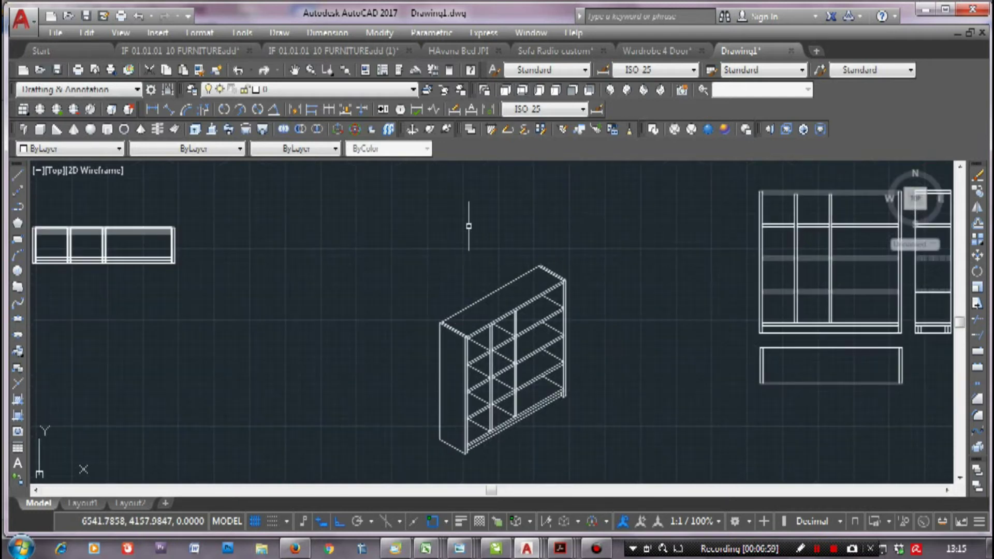
Frame the flattened front, side and isometric drawings together in view
{"action": "scroll", "coordinate": [456, 294], "scroll_direction": "up", "scroll_amount": 2}
{"action": "scroll", "coordinate": [581, 291], "scroll_direction": "up", "scroll_amount": 3}
{"action": "mouse_move", "coordinate": [582, 291]}
{"action": "middle_mouse_down"}
{"action": "mouse_move", "coordinate": [629, 306]}
{"action": "mouse_move", "coordinate": [311, 262]}
{"action": "middle_mouse_up"}
{"action": "scroll", "coordinate": [310, 262], "scroll_direction": "down", "scroll_amount": 5}
{"action": "scroll", "coordinate": [404, 300], "scroll_direction": "up", "scroll_amount": 2}
{"action": "scroll", "coordinate": [347, 303], "scroll_direction": "up", "scroll_amount": 2}
{"action": "scroll", "coordinate": [347, 304], "scroll_direction": "down", "scroll_amount": 3}
{"action": "left_click", "coordinate": [518, 362]}
{"action": "left_click", "coordinate": [284, 212]}
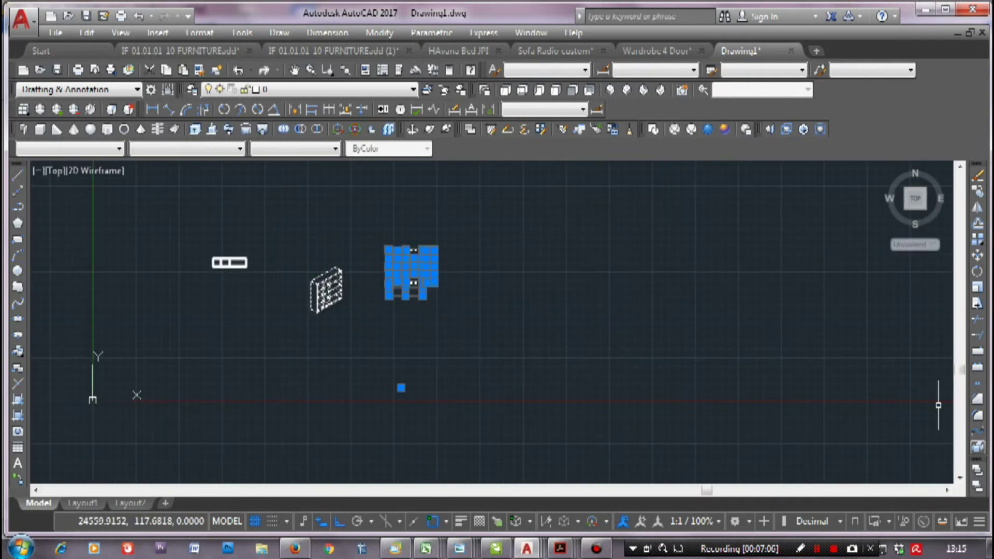
{"action": "key", "text": "Escape"}
{"action": "left_click", "coordinate": [519, 362]}
{"action": "left_click", "coordinate": [307, 210]}
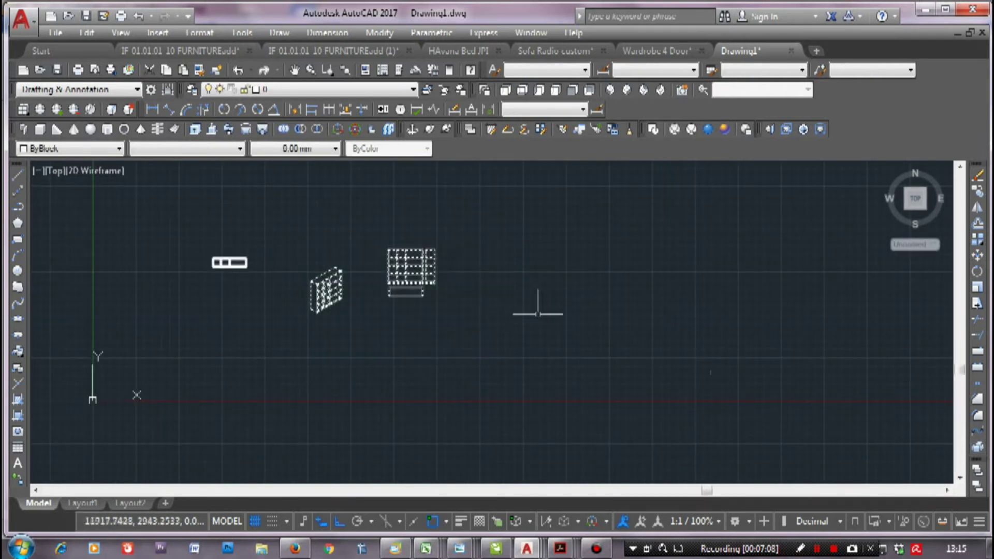
{"action": "scroll", "coordinate": [326, 365], "scroll_direction": "up", "scroll_amount": 3}
{"action": "scroll", "coordinate": [394, 298], "scroll_direction": "up", "scroll_amount": 3}
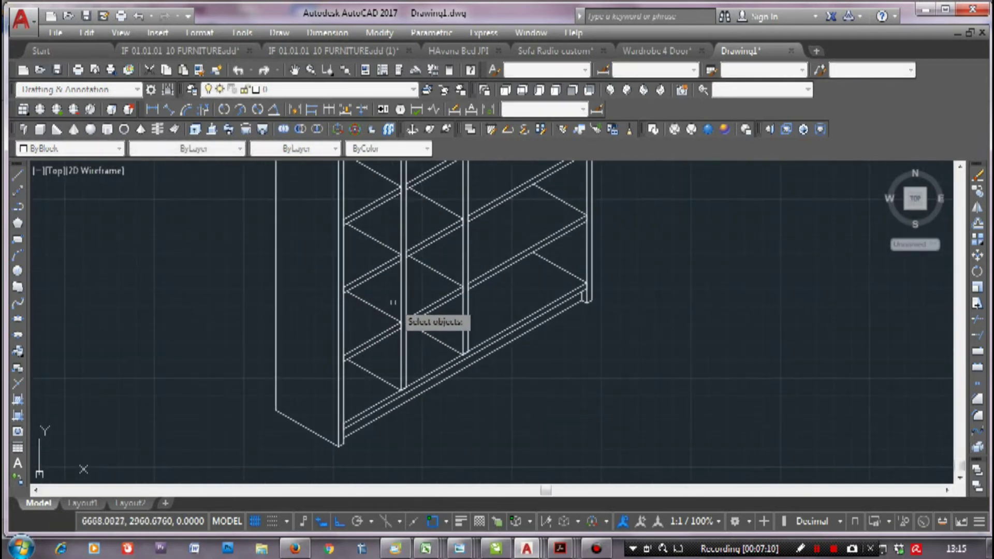
{"action": "key", "text": "Return"}
{"action": "scroll", "coordinate": [442, 329], "scroll_direction": "down", "scroll_amount": 6}
{"action": "middle_click_drag", "start_coordinate": [505, 344], "coordinate": [463, 368]}
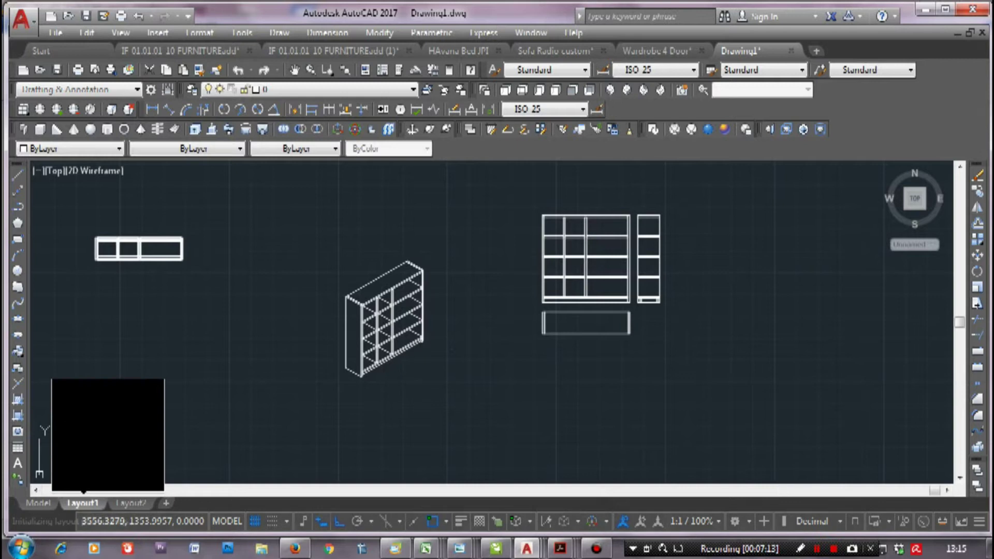
Switch to the Layout1 sheet and open its Page Setup Manager
{"action": "left_click", "coordinate": [81, 502]}
{"action": "scroll", "coordinate": [329, 341], "scroll_direction": "up", "scroll_amount": 4}
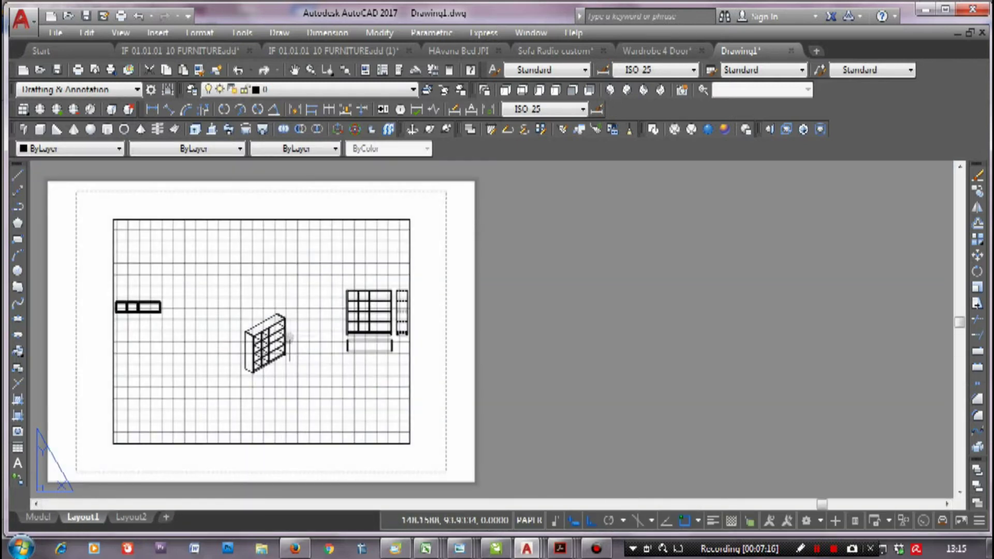
{"action": "middle_click_drag", "start_coordinate": [123, 439], "coordinate": [56, 449]}
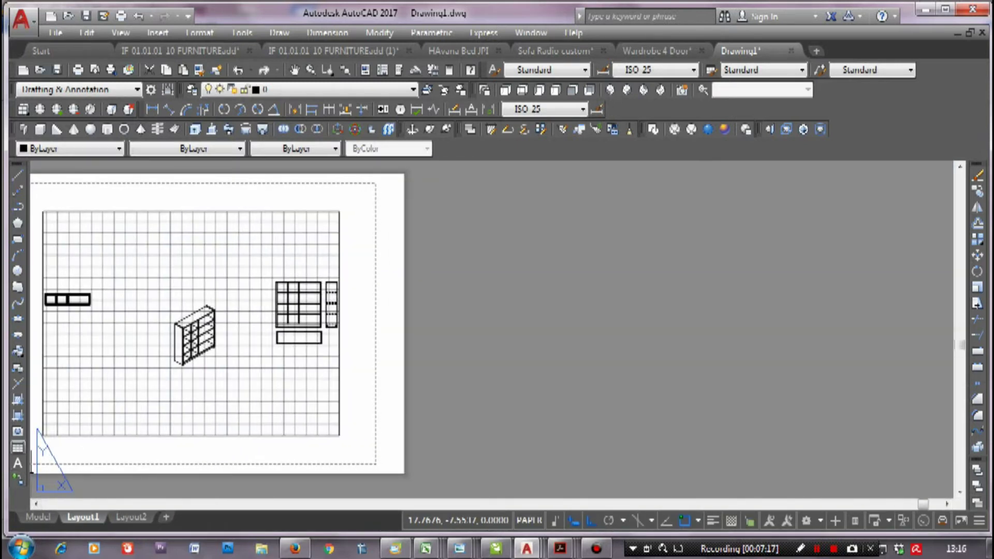
{"action": "right_click", "coordinate": [77, 517]}
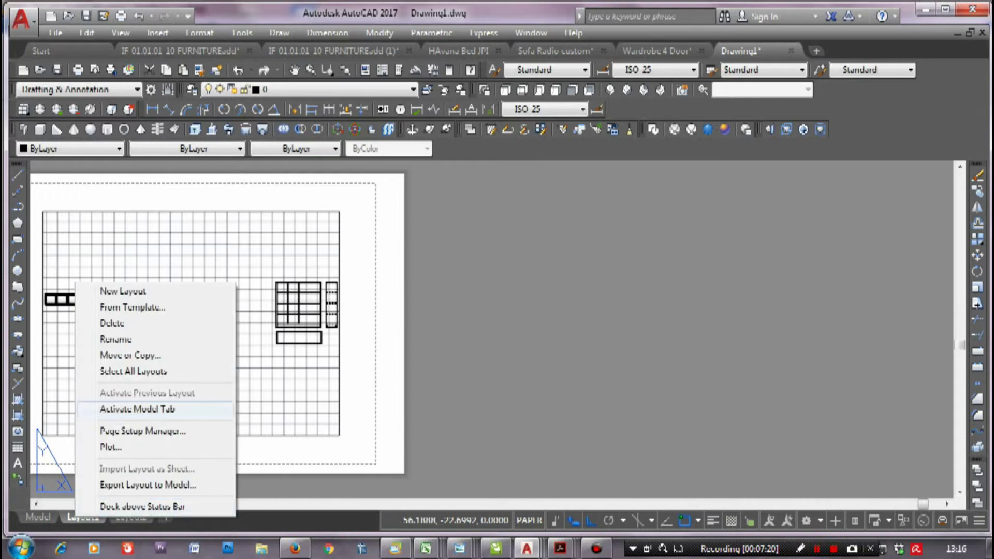
{"action": "left_click", "coordinate": [140, 431]}
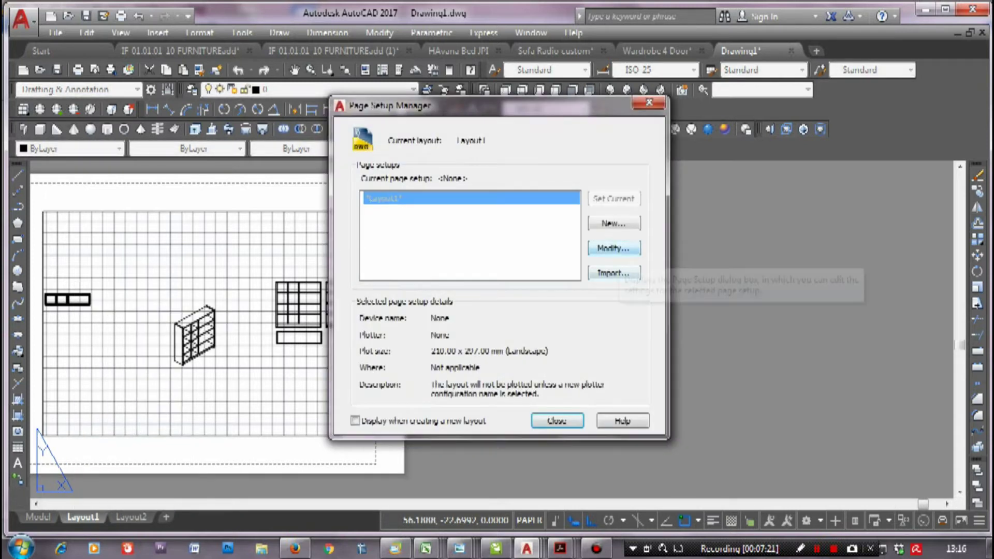
Set Layout1's page setup to Canon iP2700 series, a picked Window area, and A4 paper
{"action": "left_click", "coordinate": [610, 246]}
{"action": "left_click", "coordinate": [406, 165]}
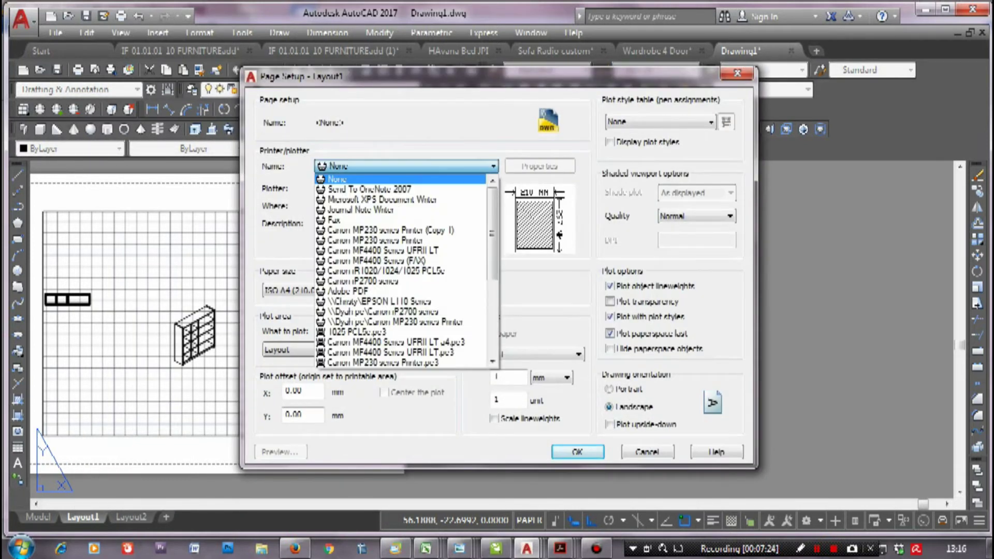
{"action": "key", "text": "Return"}
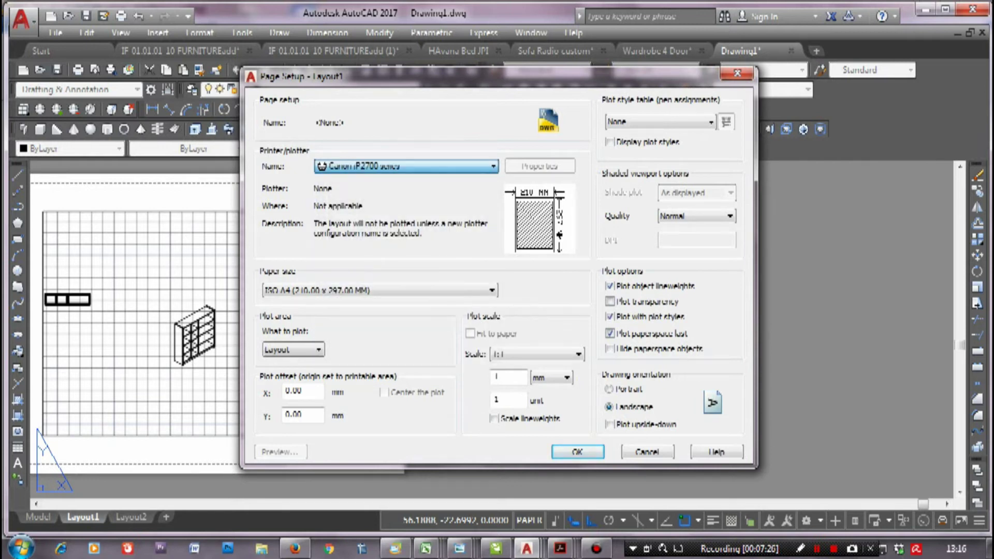
{"action": "left_click", "coordinate": [293, 350]}
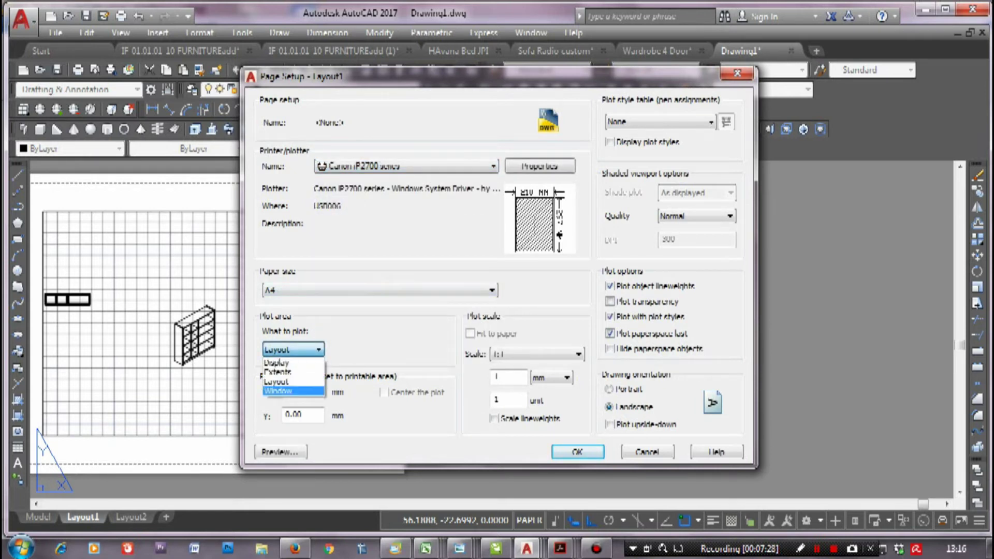
{"action": "left_click", "coordinate": [293, 391]}
{"action": "scroll", "coordinate": [362, 430], "scroll_direction": "down", "scroll_amount": 1}
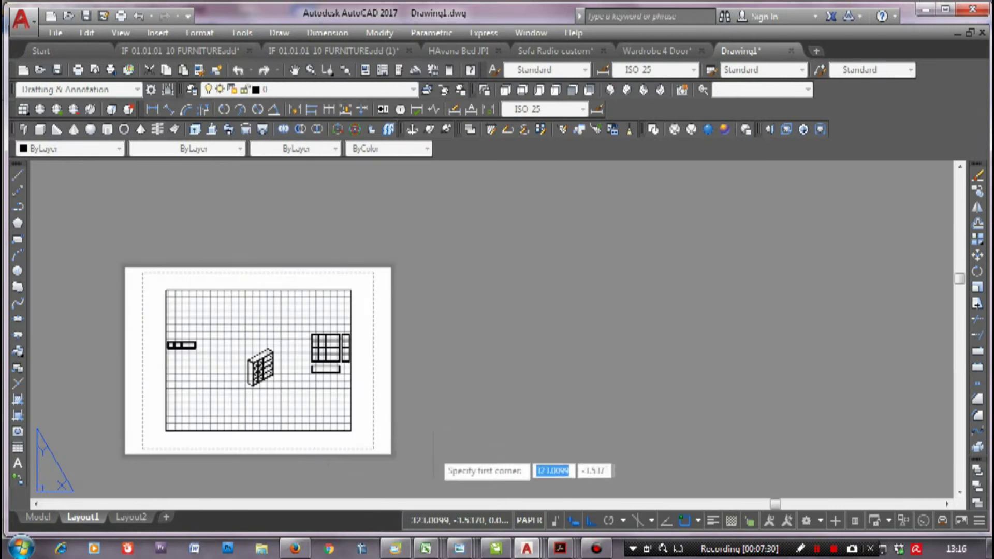
{"action": "left_click", "coordinate": [437, 432]}
{"action": "left_click", "coordinate": [553, 292]}
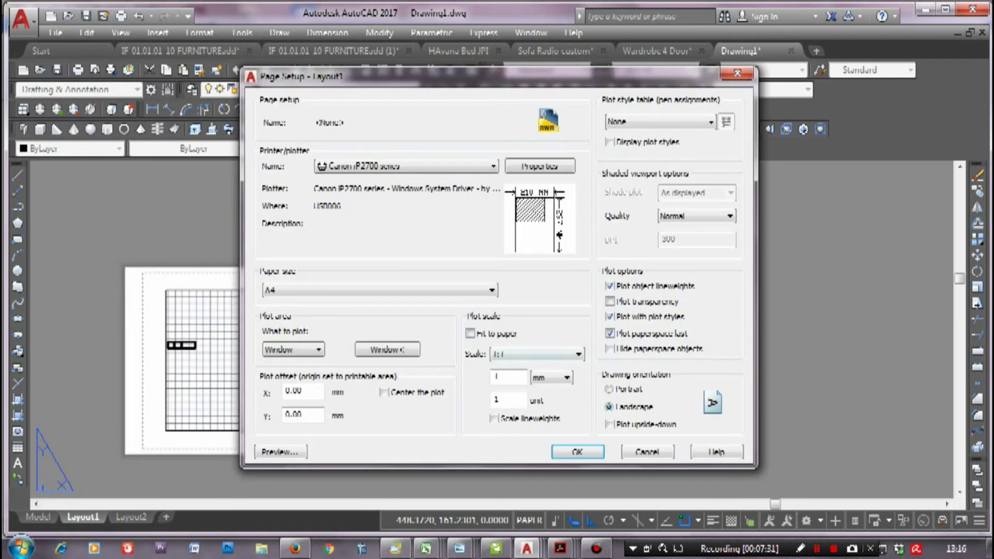
{"action": "left_click", "coordinate": [491, 290]}
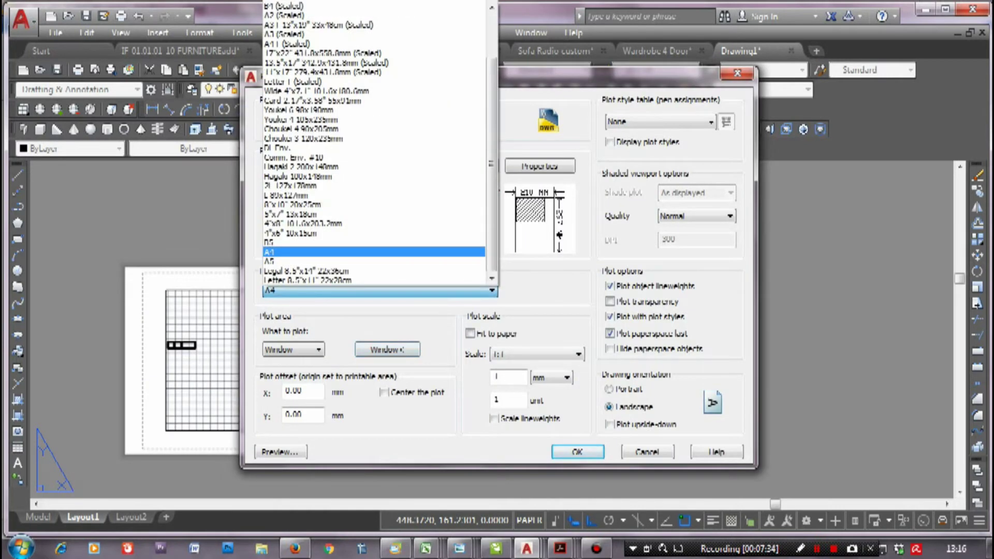
{"action": "key", "text": "Return"}
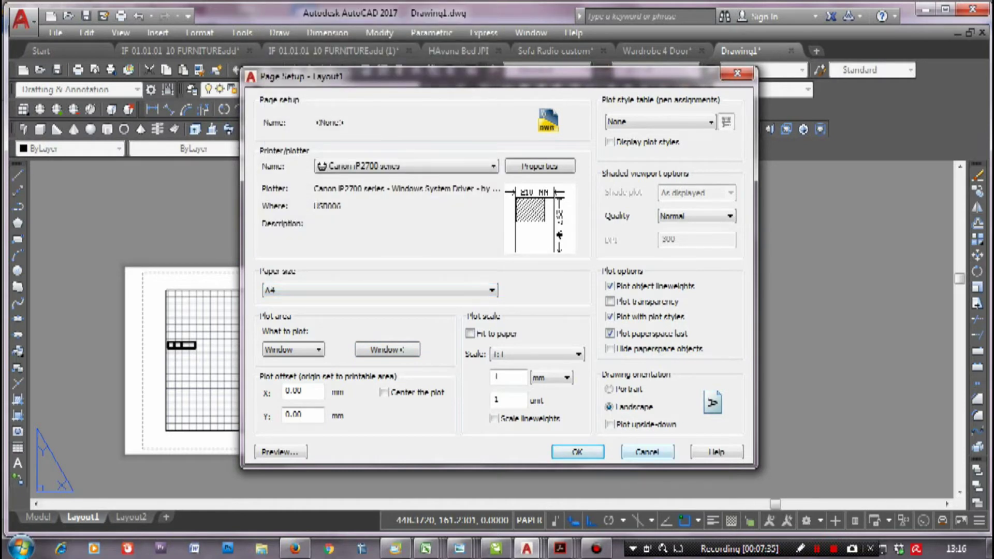
{"action": "key", "text": "Return"}
{"action": "key", "text": "Escape"}
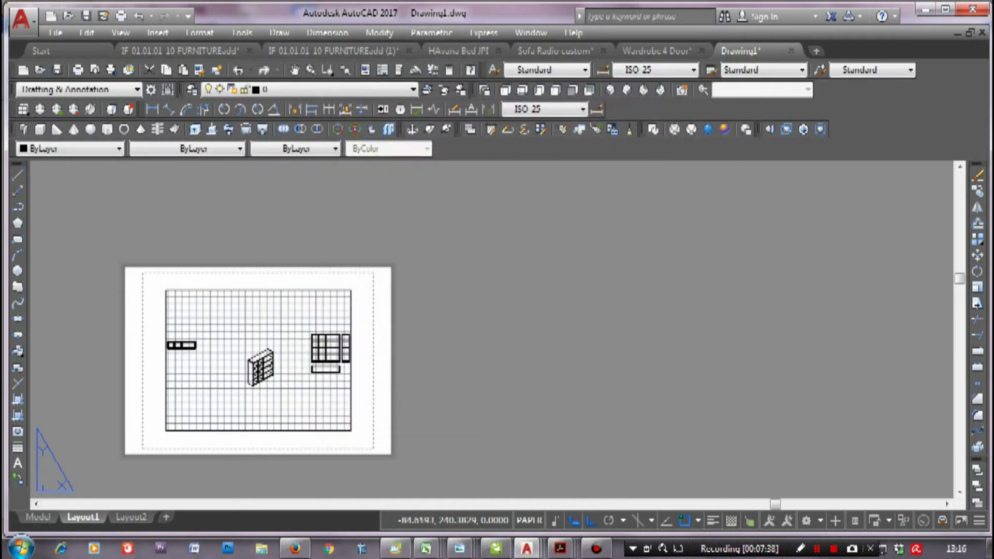
{"action": "left_click", "coordinate": [18, 239]}
{"action": "left_click", "coordinate": [487, 251]}
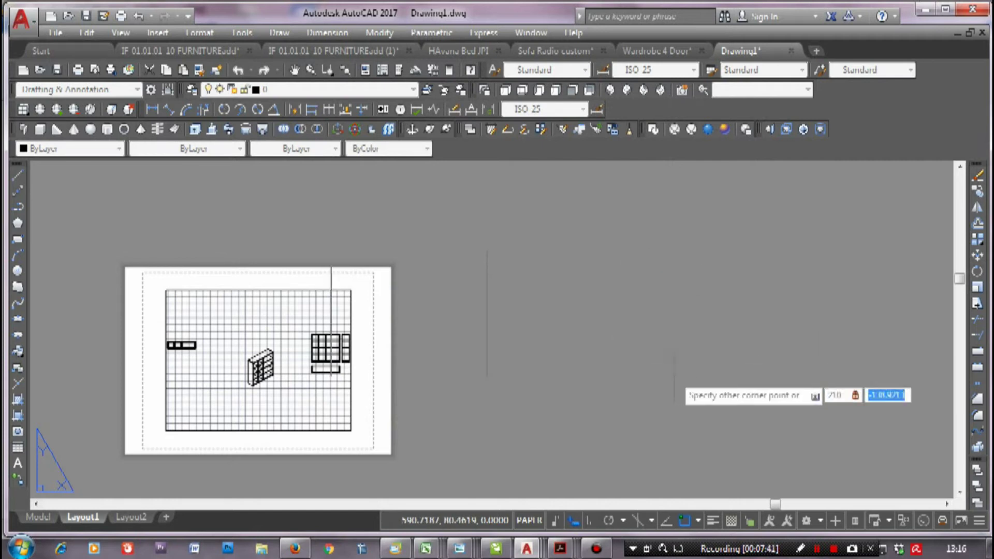
{"action": "type", "text": "297"}
Complete the rectangular frame and move it down from its top-right corner
{"action": "key", "text": "Return"}
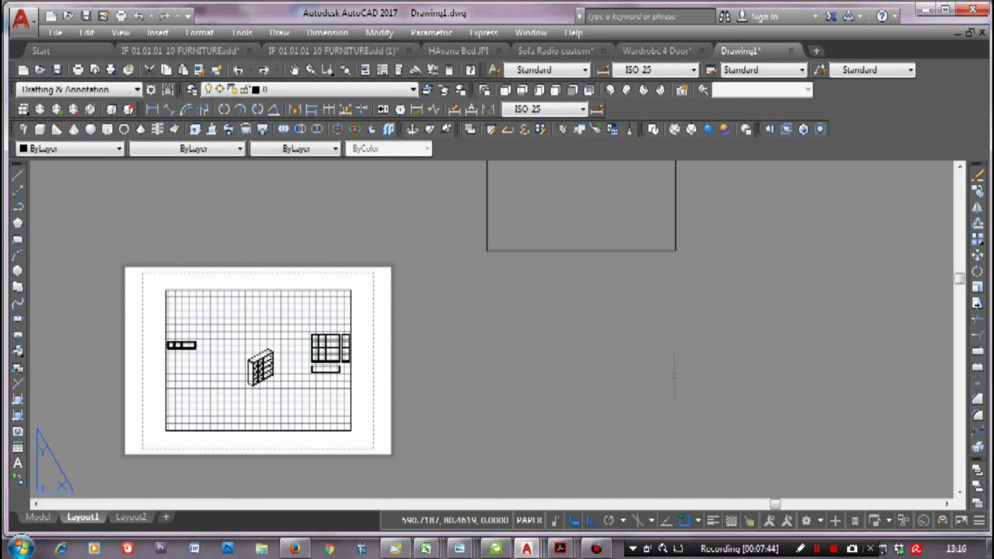
{"action": "scroll", "coordinate": [653, 369], "scroll_direction": "down", "scroll_amount": 2}
{"action": "middle_click_drag", "start_coordinate": [654, 369], "coordinate": [518, 469]}
{"action": "left_click", "coordinate": [591, 416]}
{"action": "left_click", "coordinate": [477, 309]}
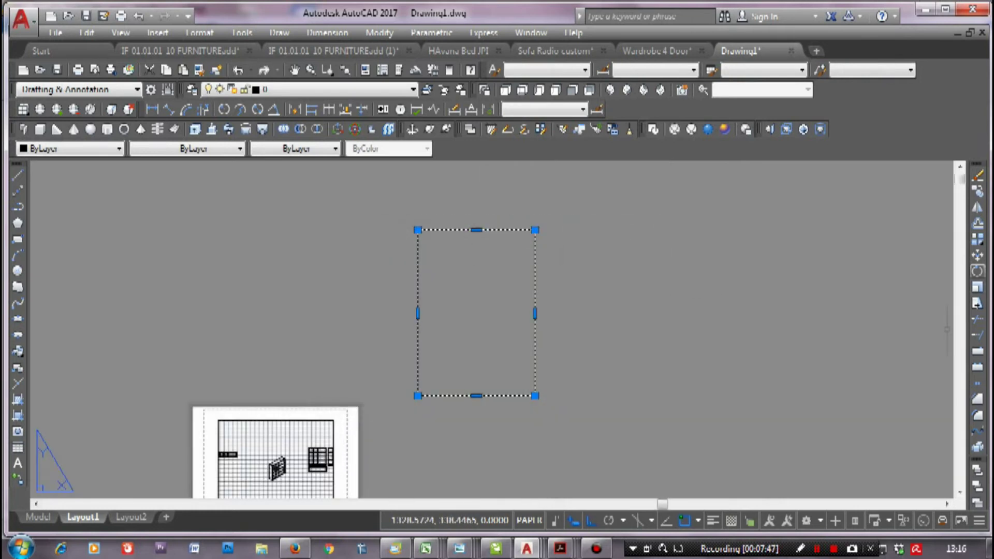
{"action": "type", "text": "m"}
{"action": "key", "text": "Return"}
{"action": "left_click", "coordinate": [536, 230]}
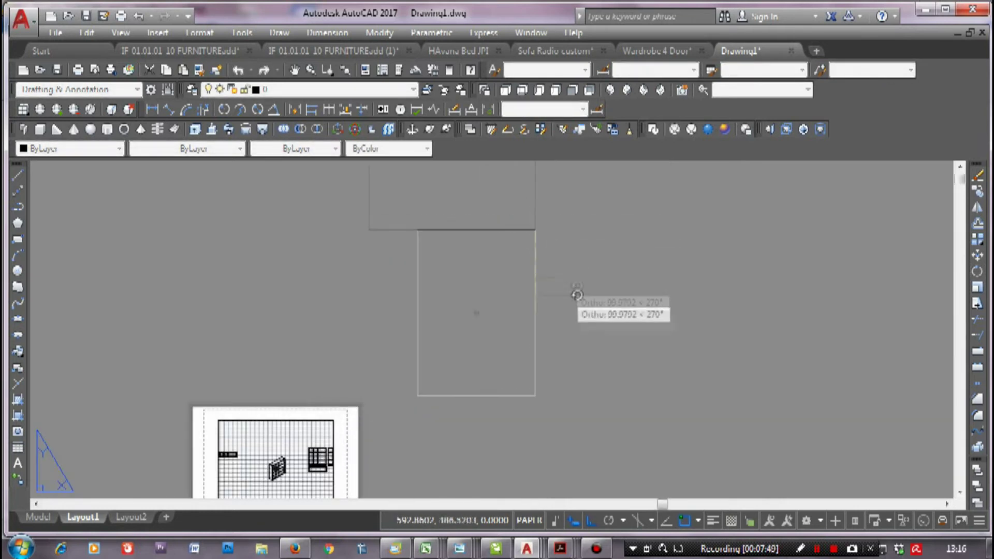
{"action": "left_click", "coordinate": [576, 335]}
Offset the rectangle inward to form a second border line
{"action": "type", "text": "o"}
{"action": "key", "text": "Return"}
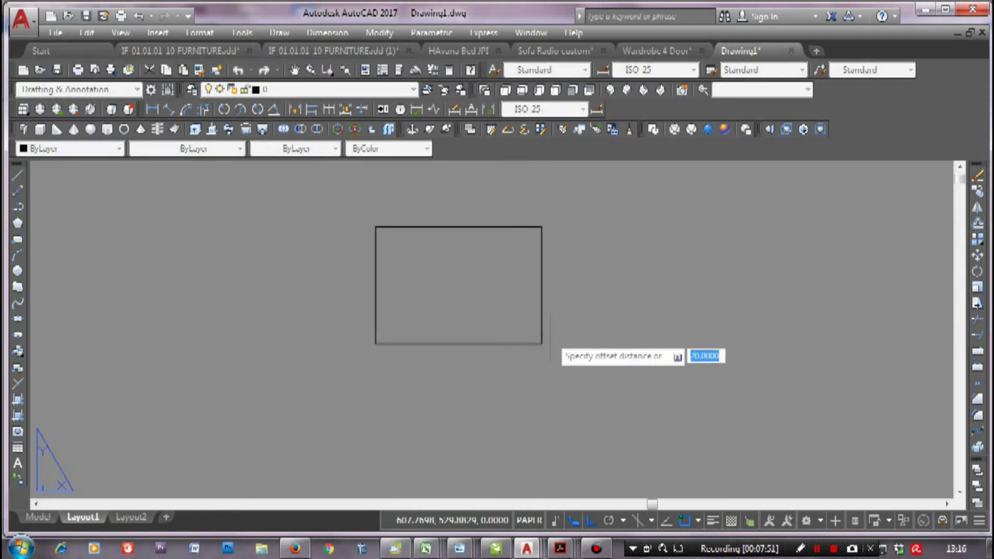
{"action": "key", "text": "Return"}
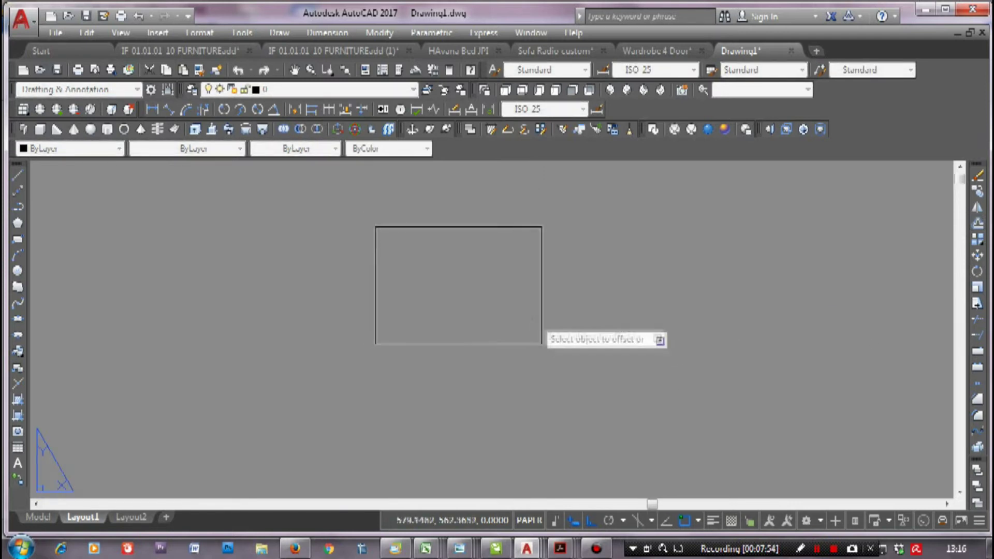
{"action": "left_click", "coordinate": [541, 309]}
{"action": "left_click", "coordinate": [492, 340]}
{"action": "scroll", "coordinate": [518, 290], "scroll_direction": "up", "scroll_amount": 5}
{"action": "scroll", "coordinate": [525, 250], "scroll_direction": "down", "scroll_amount": 5}
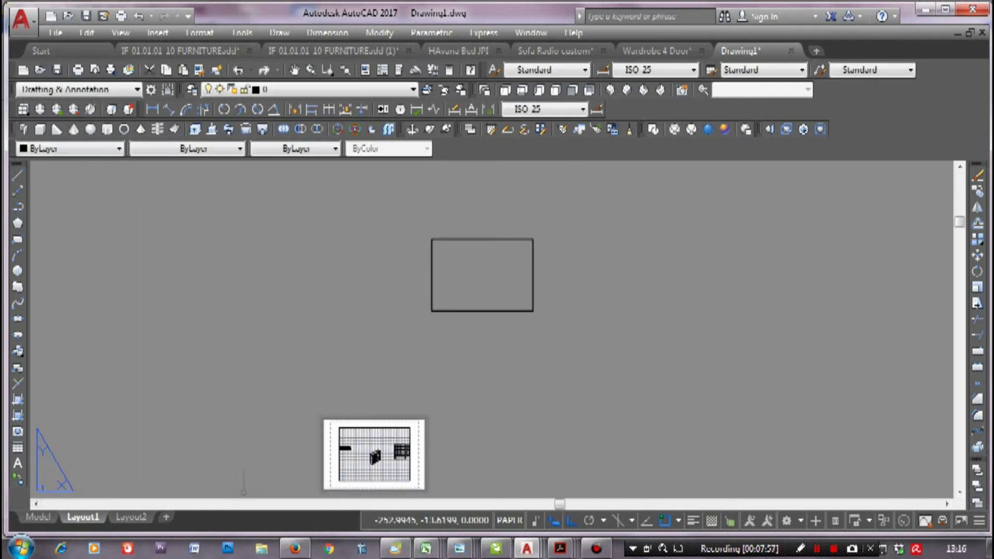
In Layout1's page setup, choose Canon iP2700 series and the Window plot area
{"action": "right_click", "coordinate": [87, 517]}
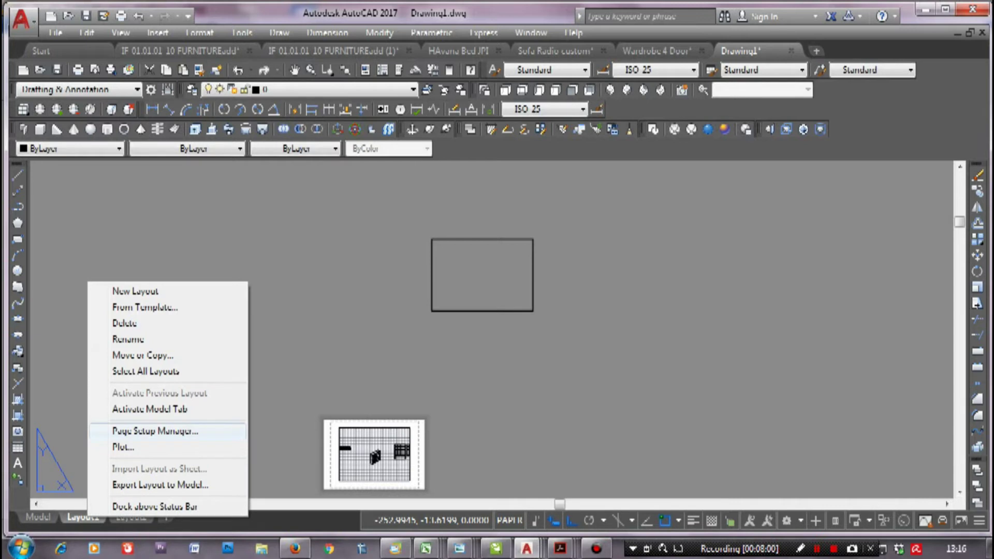
{"action": "left_click", "coordinate": [155, 431]}
{"action": "left_click", "coordinate": [608, 246]}
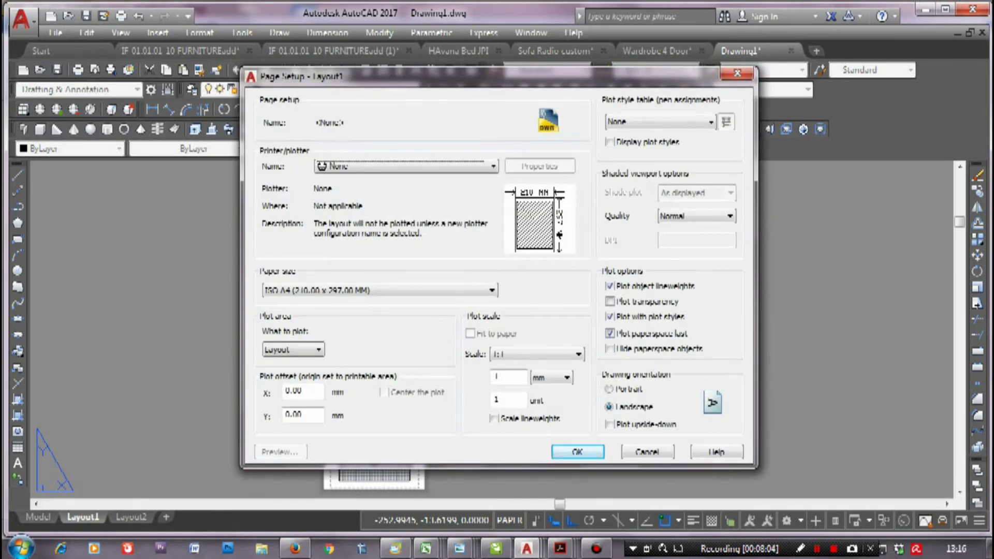
{"action": "left_click", "coordinate": [494, 166]}
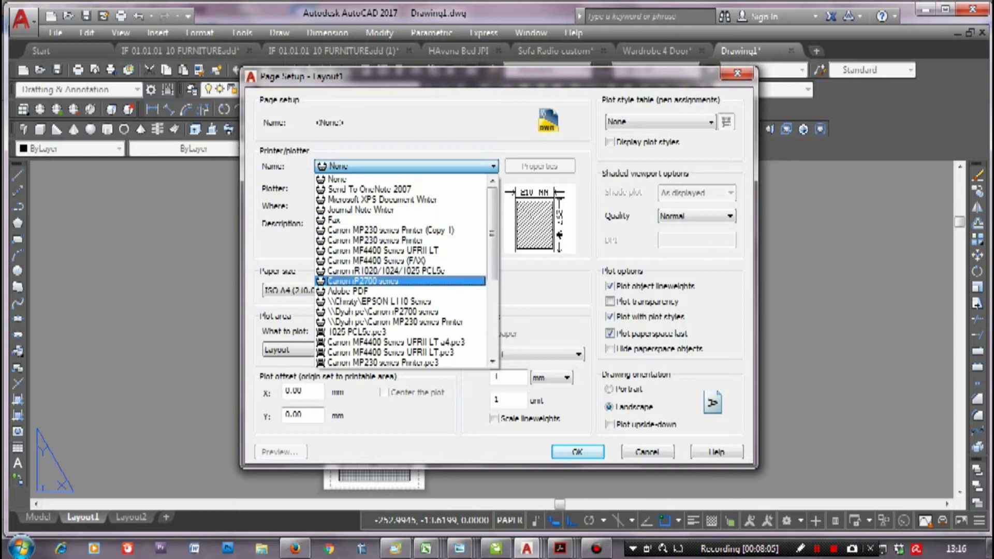
{"action": "left_click", "coordinate": [363, 281]}
{"action": "left_click", "coordinate": [293, 350]}
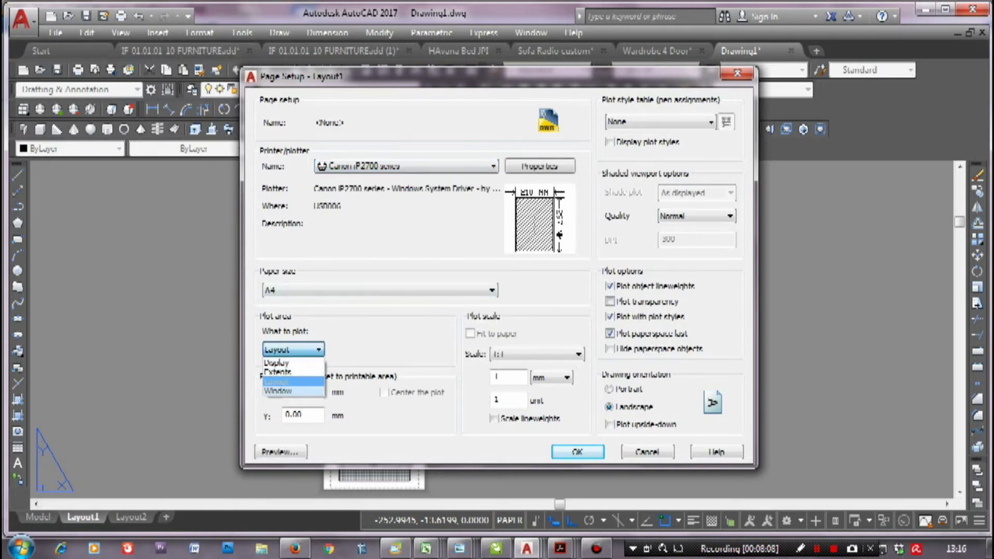
{"action": "left_click", "coordinate": [280, 391]}
Pick the plot window around the border frame, fit it to paper, and apply
{"action": "scroll", "coordinate": [440, 305], "scroll_direction": "up", "scroll_amount": 8}
{"action": "scroll", "coordinate": [440, 305], "scroll_direction": "up", "scroll_amount": 2}
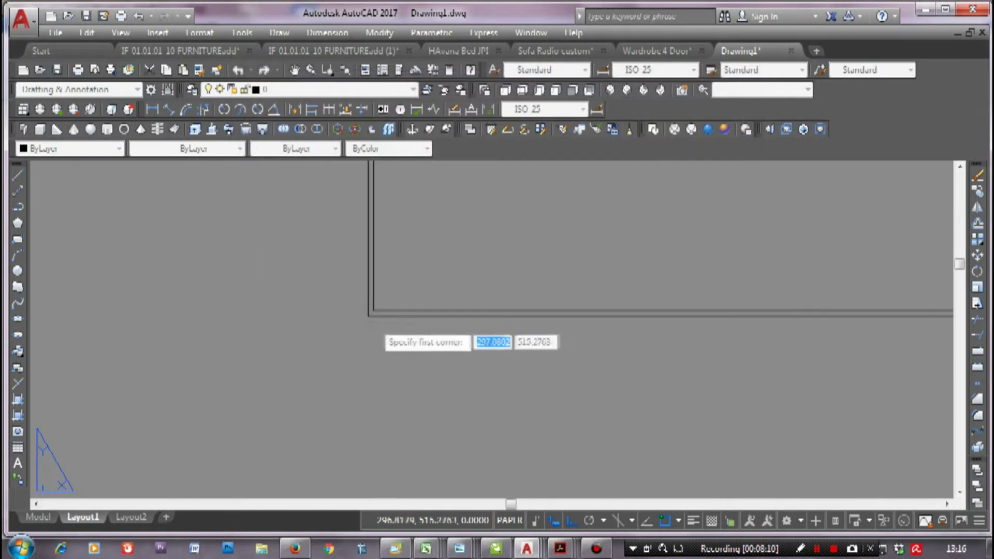
{"action": "left_click", "coordinate": [372, 306]}
{"action": "scroll", "coordinate": [499, 228], "scroll_direction": "down", "scroll_amount": 5}
{"action": "scroll", "coordinate": [611, 250], "scroll_direction": "up", "scroll_amount": 2}
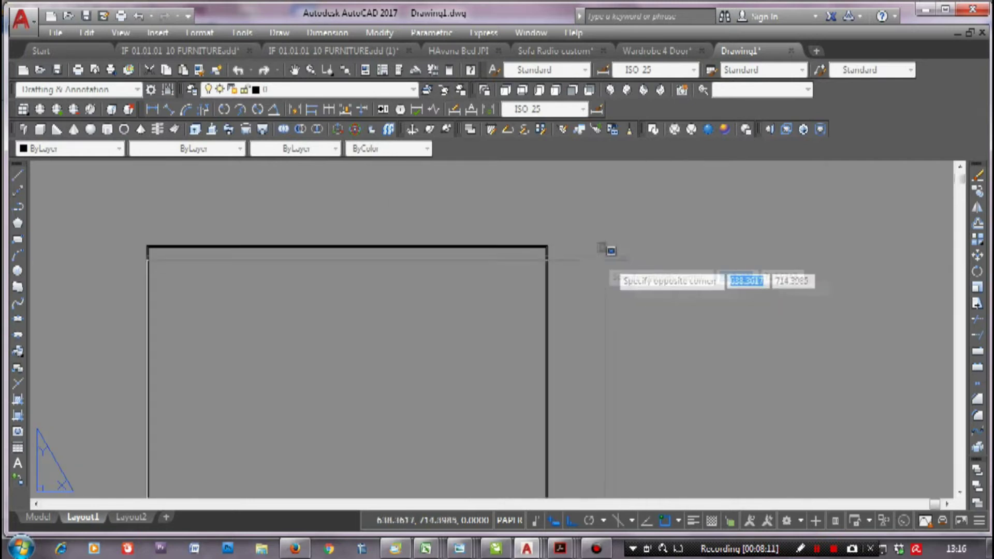
{"action": "left_click", "coordinate": [549, 242]}
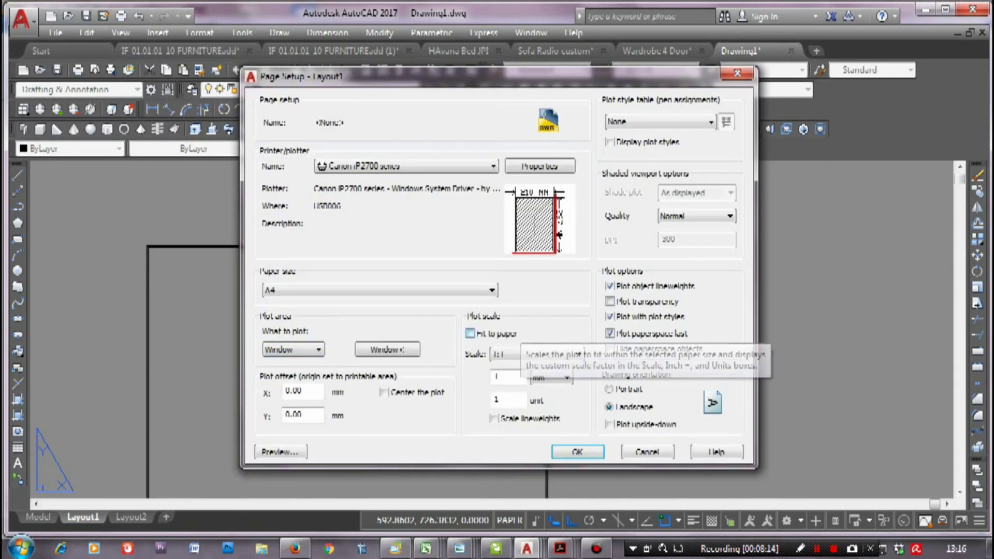
{"action": "left_click", "coordinate": [471, 333]}
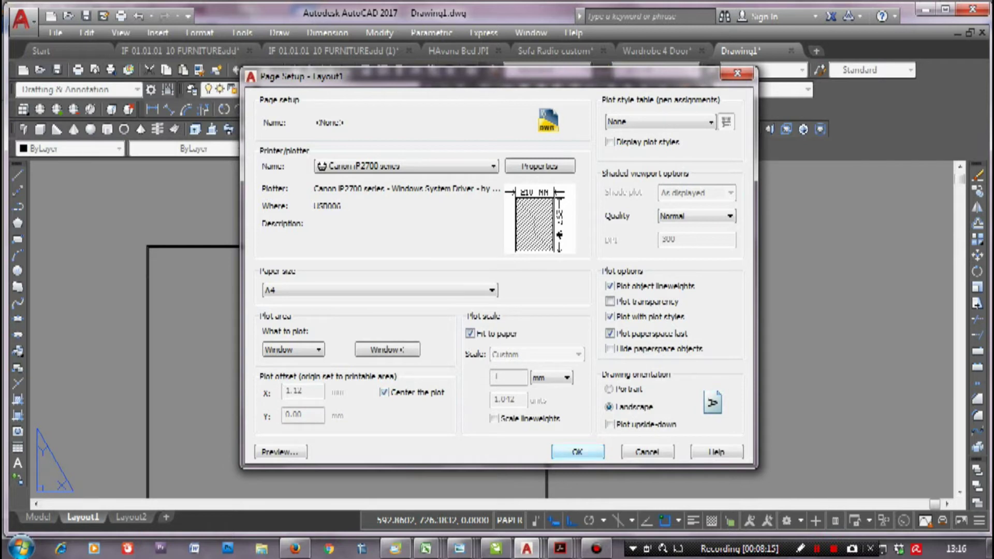
{"action": "key", "text": "Return"}
{"action": "key", "text": "Escape"}
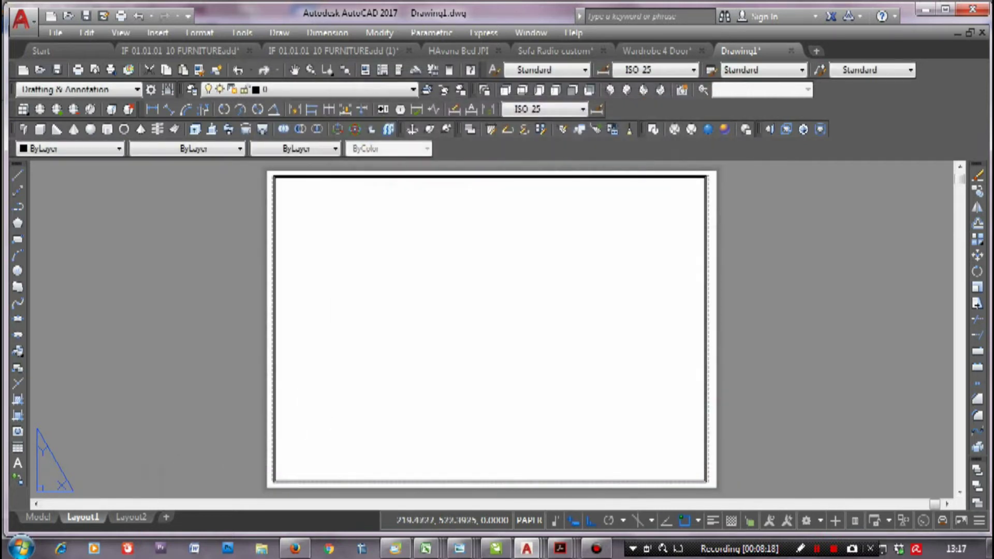
Create a single viewport spanning the sheet from its top-left to bottom-right corner
{"action": "right_click", "coordinate": [83, 517]}
{"action": "left_click", "coordinate": [155, 189]}
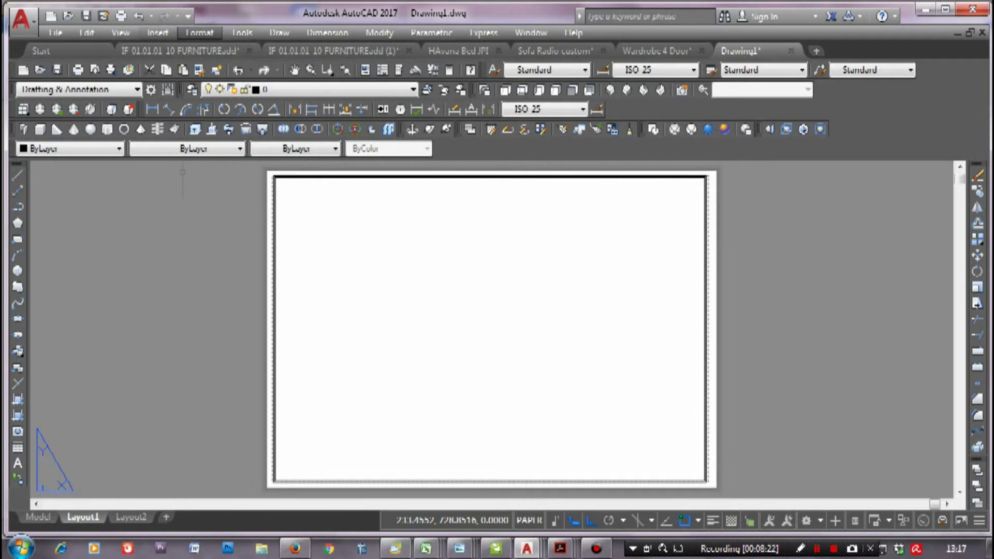
{"action": "left_click", "coordinate": [121, 32]}
{"action": "mouse_move", "coordinate": [147, 244]}
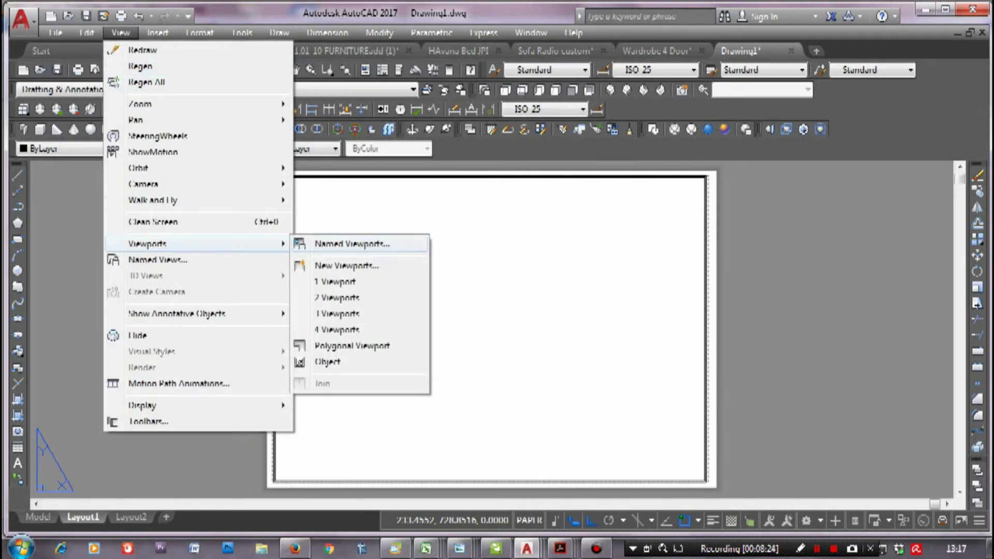
{"action": "left_click", "coordinate": [337, 281]}
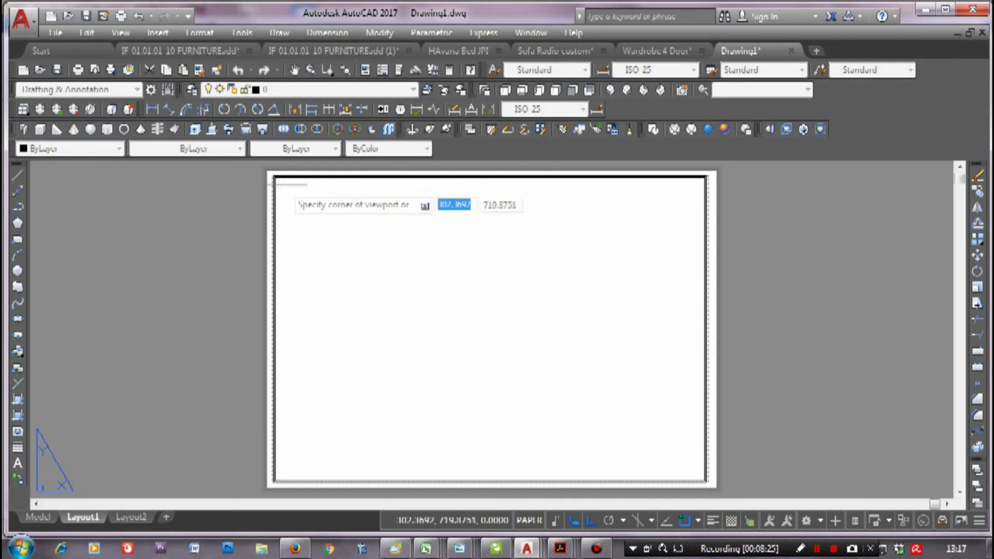
{"action": "scroll", "coordinate": [279, 182], "scroll_direction": "up", "scroll_amount": 5}
{"action": "left_click", "coordinate": [272, 175]}
{"action": "scroll", "coordinate": [408, 234], "scroll_direction": "down", "scroll_amount": 5}
{"action": "scroll", "coordinate": [505, 296], "scroll_direction": "up", "scroll_amount": 3}
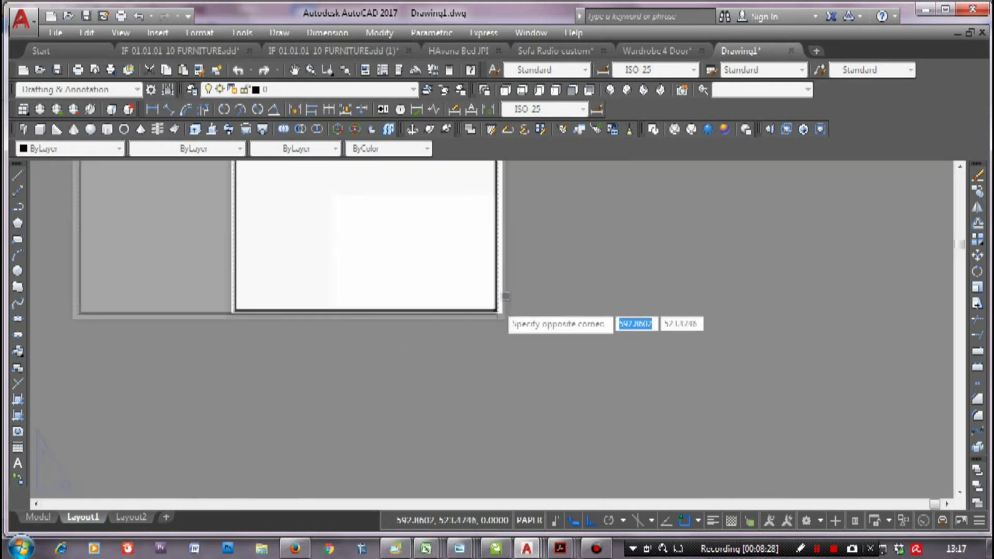
{"action": "scroll", "coordinate": [493, 309], "scroll_direction": "up", "scroll_amount": 2}
{"action": "left_click", "coordinate": [493, 307]}
Activate the Layout1 viewport and pan the bookcase view into place
{"action": "scroll", "coordinate": [497, 311], "scroll_direction": "down", "scroll_amount": 5}
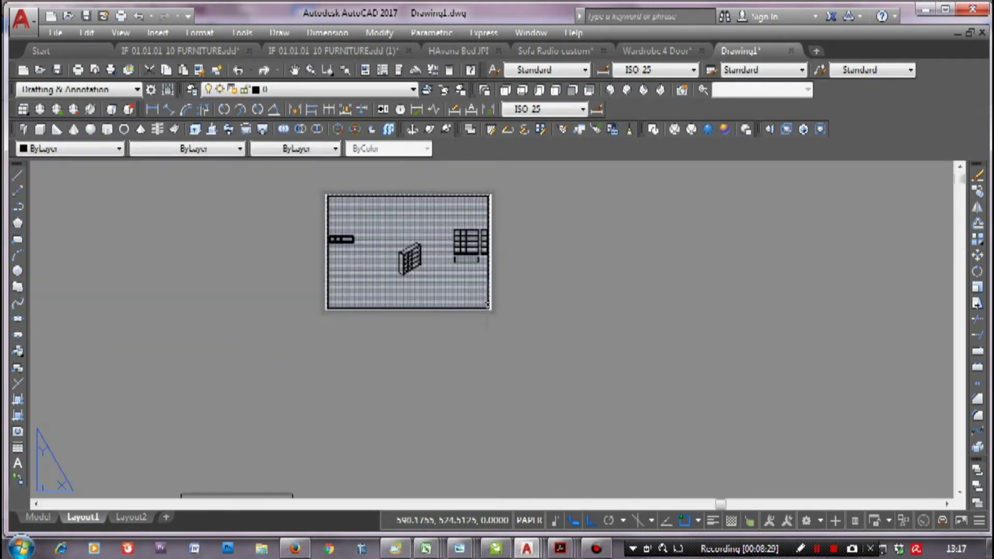
{"action": "scroll", "coordinate": [508, 325], "scroll_direction": "up", "scroll_amount": 4}
{"action": "middle_click_drag", "start_coordinate": [481, 317], "coordinate": [528, 484]}
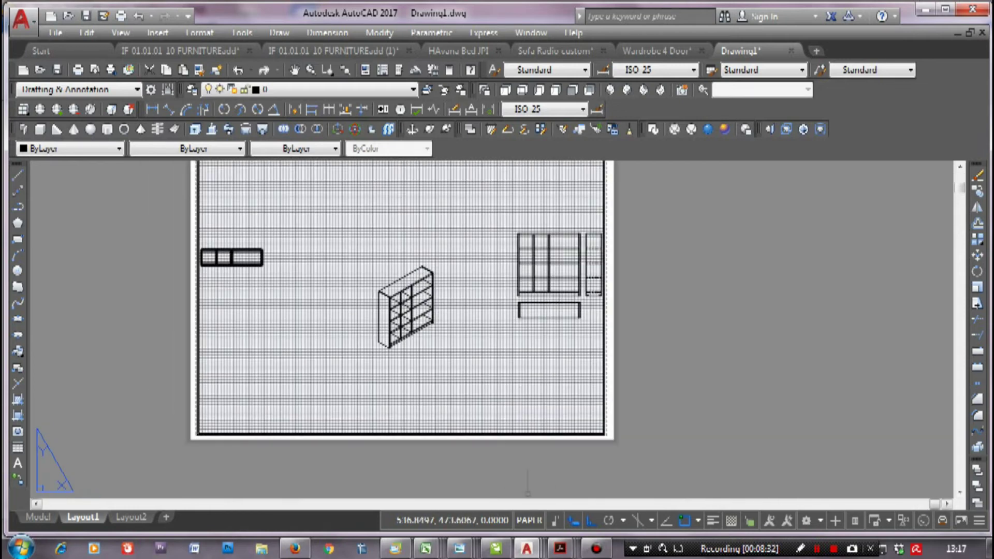
{"action": "double_click", "coordinate": [444, 344]}
{"action": "scroll", "coordinate": [437, 300], "scroll_direction": "up", "scroll_amount": 3}
{"action": "scroll", "coordinate": [436, 285], "scroll_direction": "up", "scroll_amount": 2}
{"action": "scroll", "coordinate": [436, 283], "scroll_direction": "up", "scroll_amount": 1}
{"action": "scroll", "coordinate": [438, 284], "scroll_direction": "up", "scroll_amount": 1}
{"action": "scroll", "coordinate": [438, 284], "scroll_direction": "down", "scroll_amount": 2}
{"action": "scroll", "coordinate": [426, 285], "scroll_direction": "up", "scroll_amount": 2}
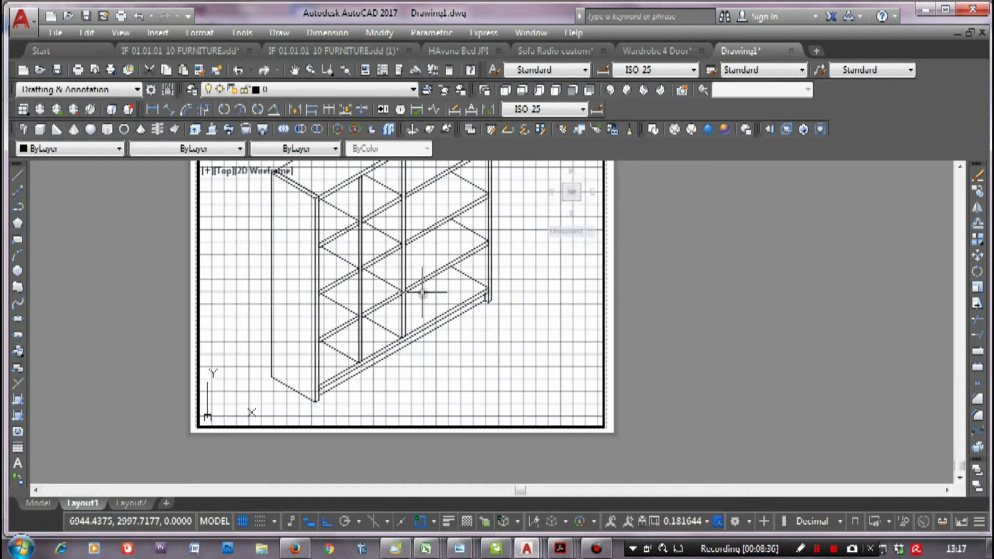
{"action": "middle_click_drag", "start_coordinate": [422, 292], "coordinate": [427, 303]}
{"action": "double_click", "coordinate": [377, 455]}
Re-enter the viewport and shift the bookcase view again
{"action": "scroll", "coordinate": [377, 455], "scroll_direction": "down", "scroll_amount": 2}
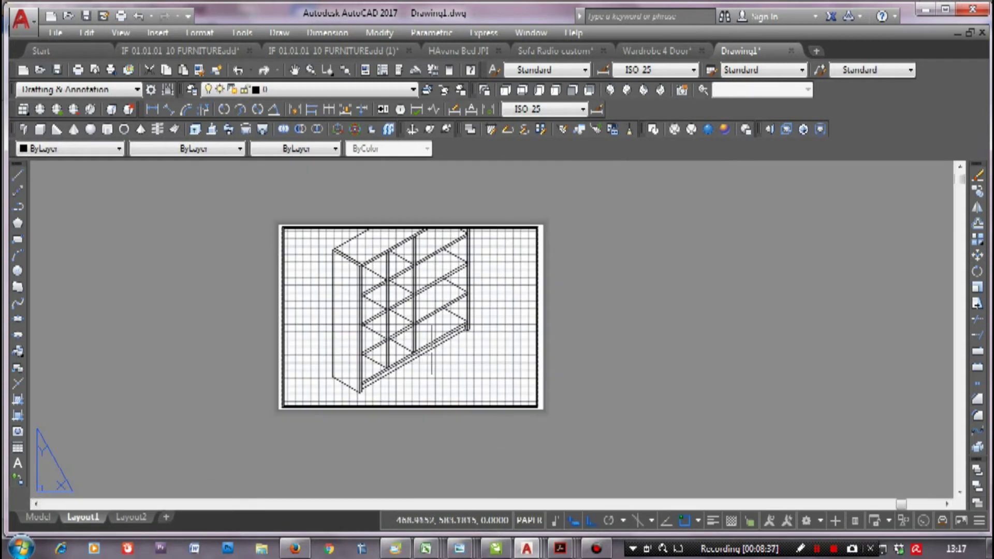
{"action": "double_click", "coordinate": [426, 349]}
{"action": "scroll", "coordinate": [426, 349], "scroll_direction": "up", "scroll_amount": 1}
{"action": "scroll", "coordinate": [426, 349], "scroll_direction": "up", "scroll_amount": 2}
{"action": "scroll", "coordinate": [425, 349], "scroll_direction": "up", "scroll_amount": 1}
{"action": "scroll", "coordinate": [426, 349], "scroll_direction": "down", "scroll_amount": 2}
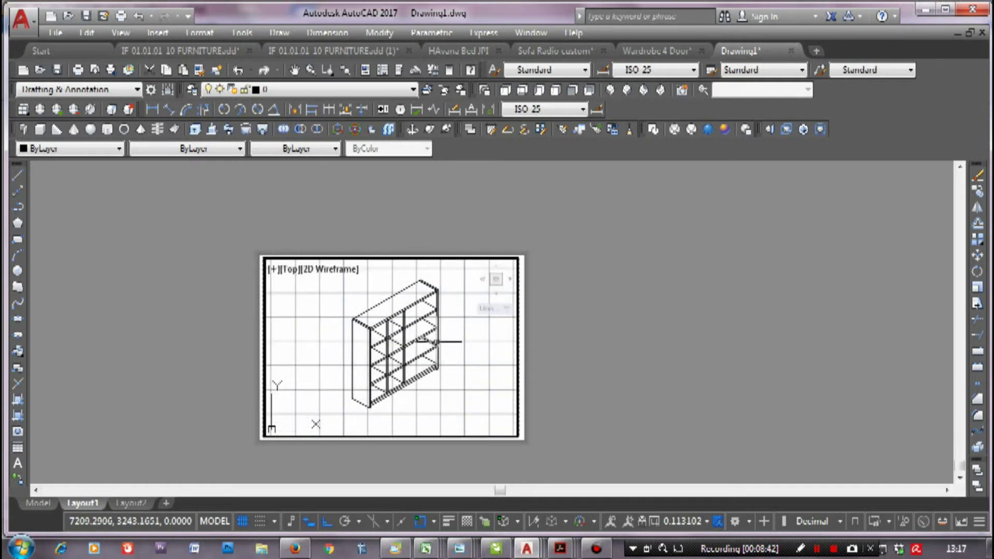
{"action": "middle_click_drag", "start_coordinate": [437, 342], "coordinate": [425, 350]}
Set the viewport scale to 1:8 / 12.5%, framing the isometric bookrack
{"action": "left_click", "coordinate": [707, 521]}
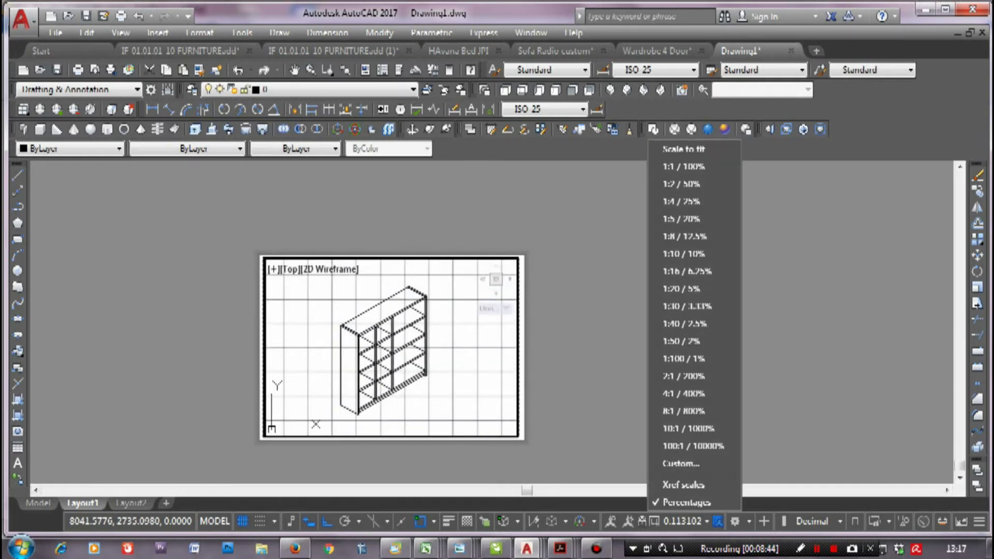
{"action": "left_click", "coordinate": [683, 236]}
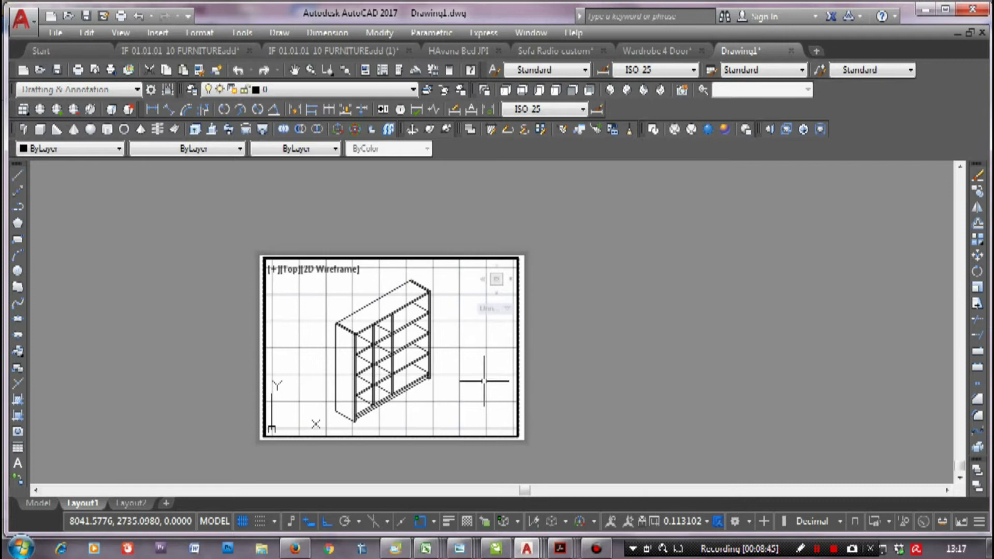
{"action": "middle_click_drag", "start_coordinate": [476, 388], "coordinate": [461, 383]}
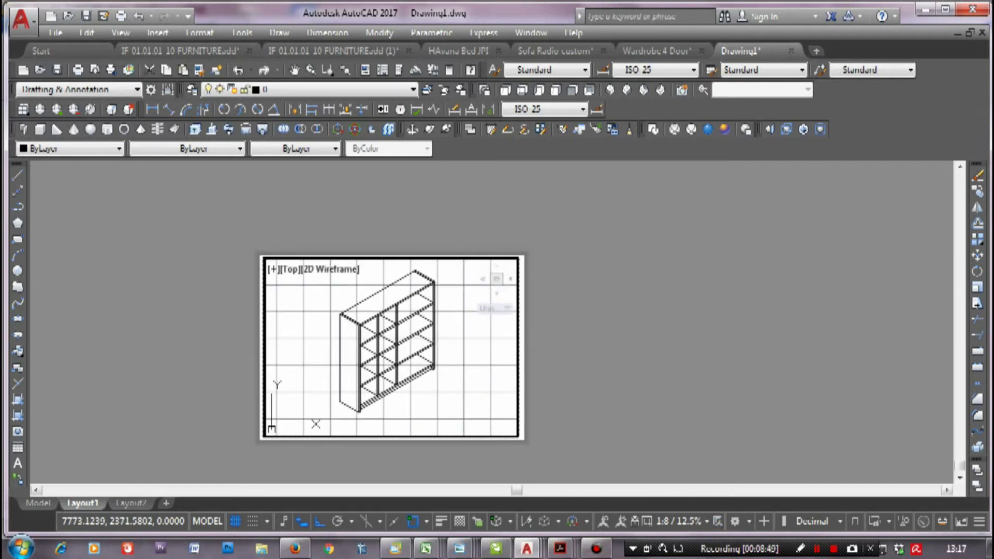
{"action": "left_click", "coordinate": [707, 521]}
{"action": "left_click", "coordinate": [673, 218]}
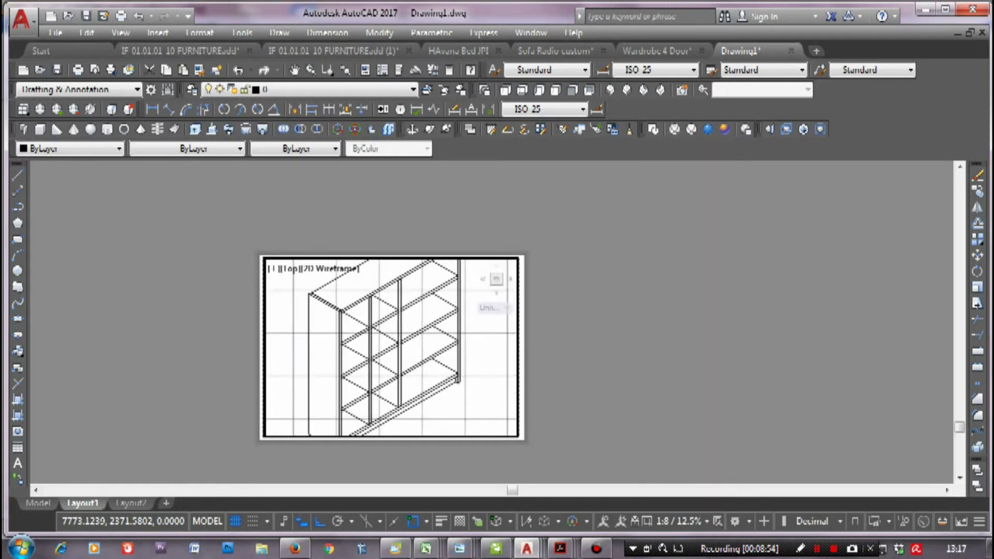
{"action": "left_click", "coordinate": [706, 521]}
{"action": "left_click", "coordinate": [685, 236]}
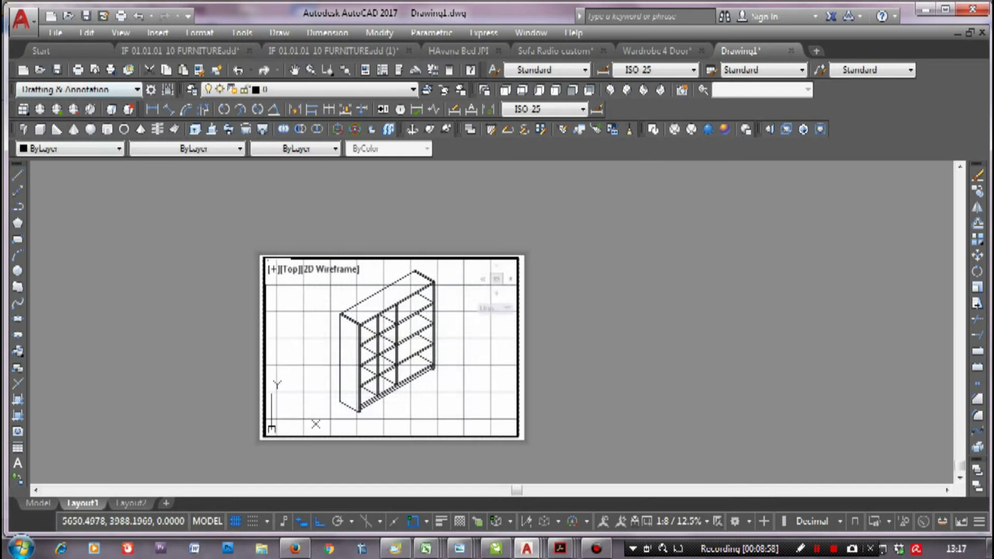
Save the drawing as Book.dwg rather than replacing the existing Drawing1 file
{"action": "key", "text": "ctrl+s"}
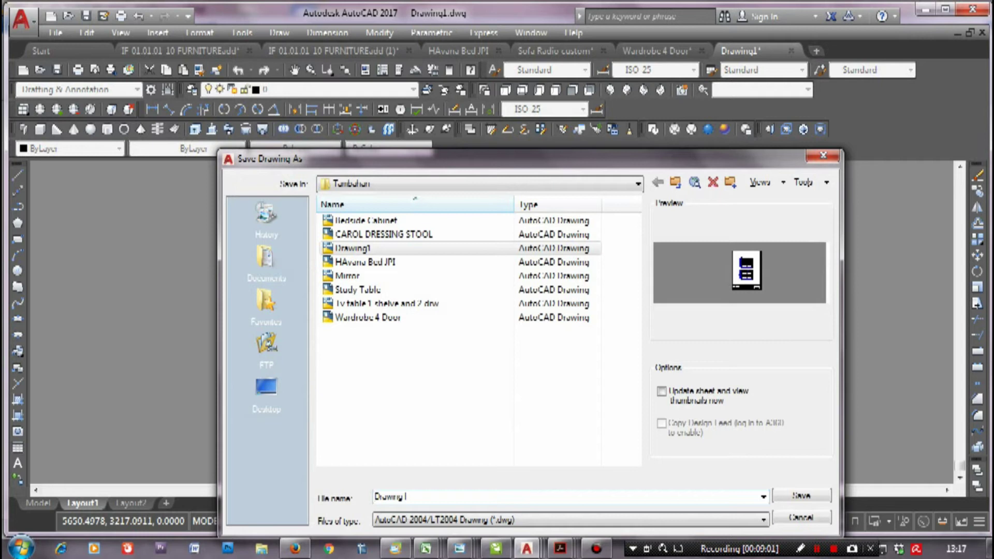
{"action": "key", "text": "Return"}
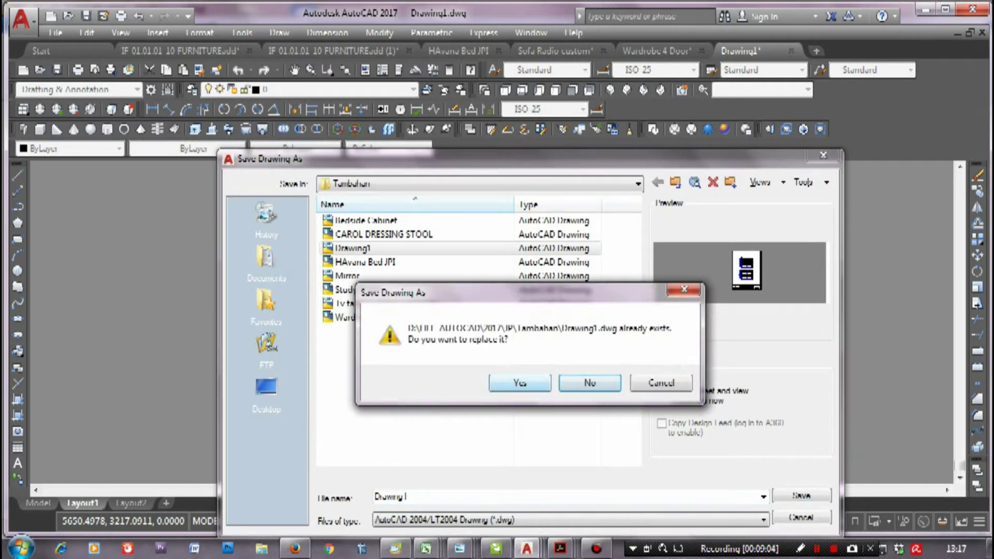
{"action": "left_click", "coordinate": [661, 383]}
{"action": "type", "text": "Bed"}
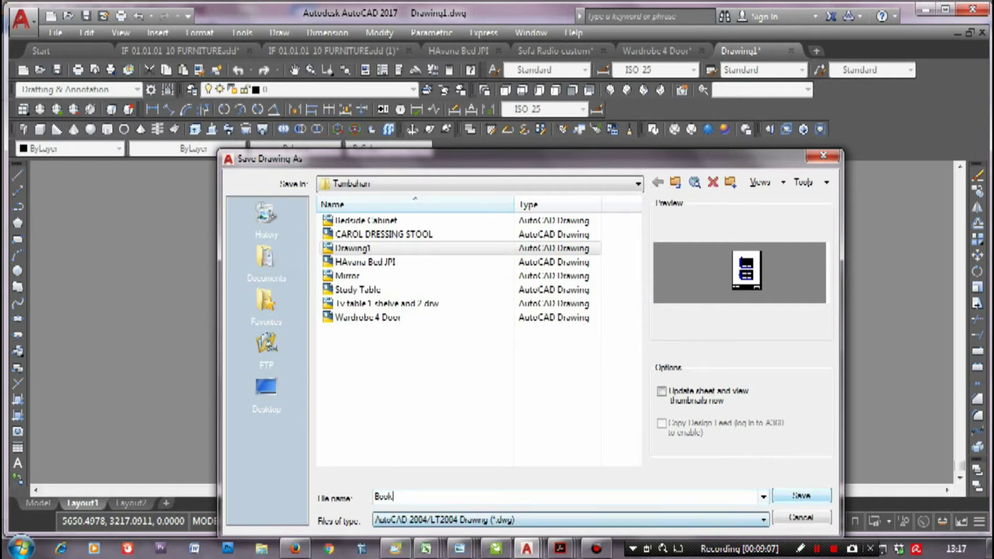
{"action": "key", "text": "Return"}
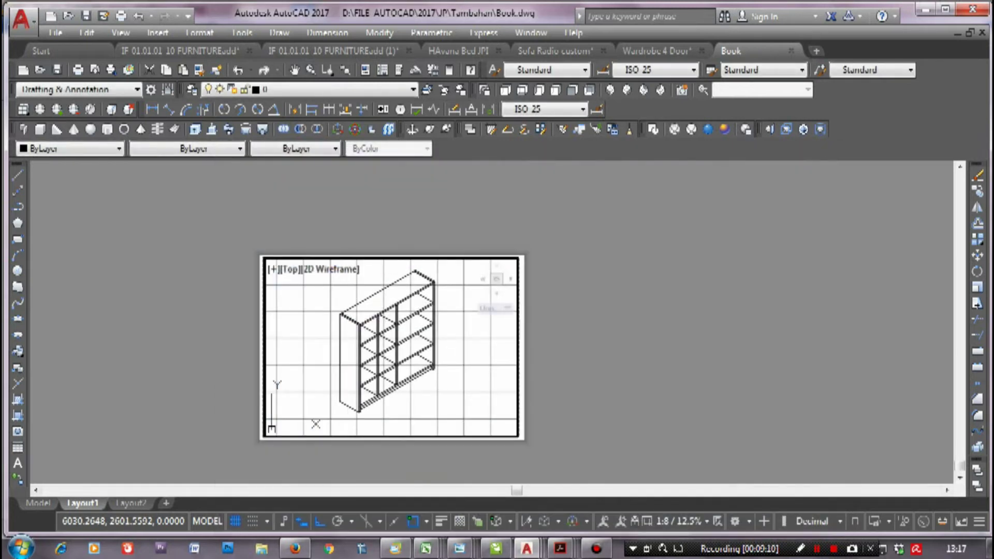
{"action": "left_click", "coordinate": [38, 503]}
Give the bookshelf and wardrobe drawings a 0.25 mm lineweight
{"action": "scroll", "coordinate": [341, 311], "scroll_direction": "down", "scroll_amount": 2}
{"action": "left_click", "coordinate": [554, 409]}
{"action": "left_click", "coordinate": [315, 226]}
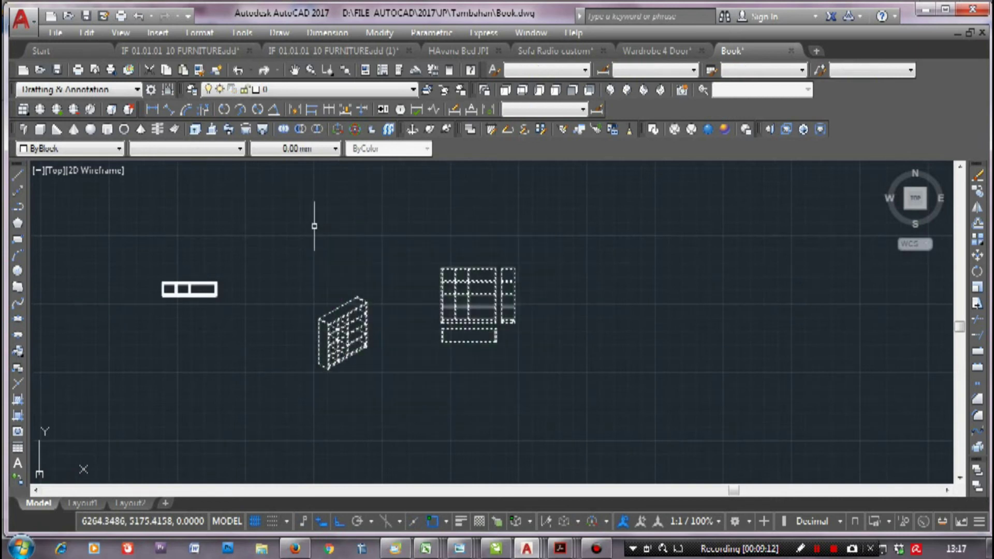
{"action": "key", "text": "Escape"}
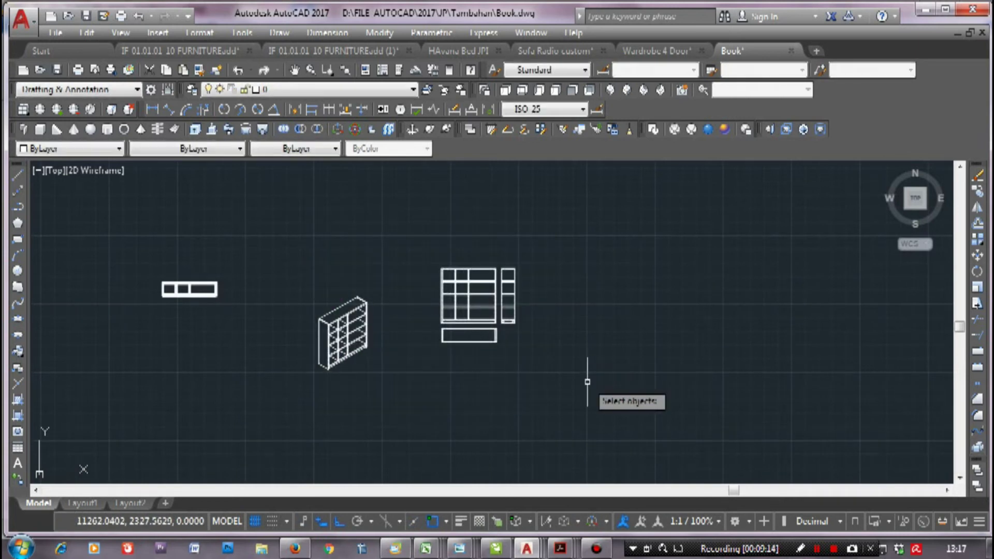
{"action": "left_click", "coordinate": [611, 405]}
{"action": "left_click", "coordinate": [312, 218]}
{"action": "left_click", "coordinate": [295, 148]}
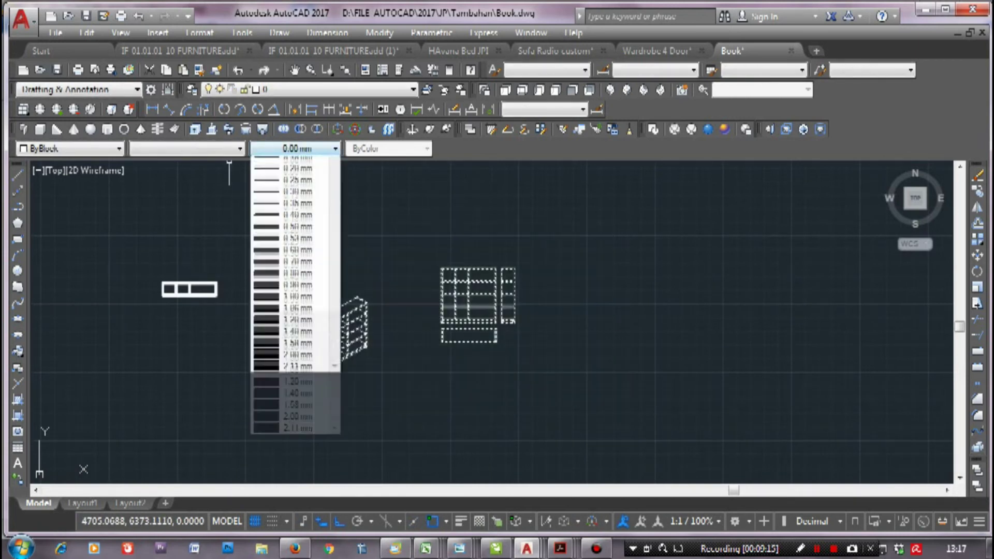
{"action": "left_click", "coordinate": [298, 292]}
{"action": "mouse_move", "coordinate": [83, 503]}
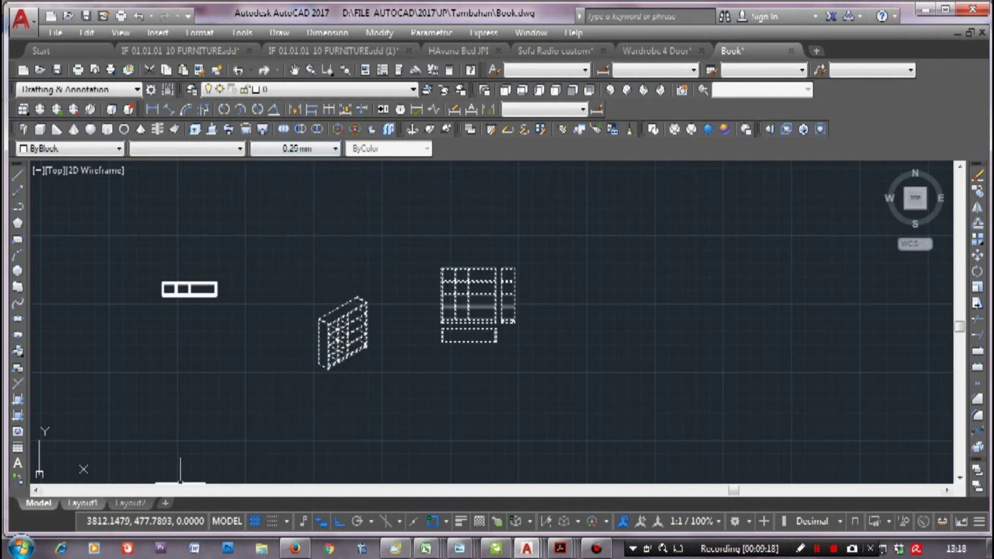
Go to Layout1, start a text label, then cancel back to paper space
{"action": "left_click", "coordinate": [83, 503]}
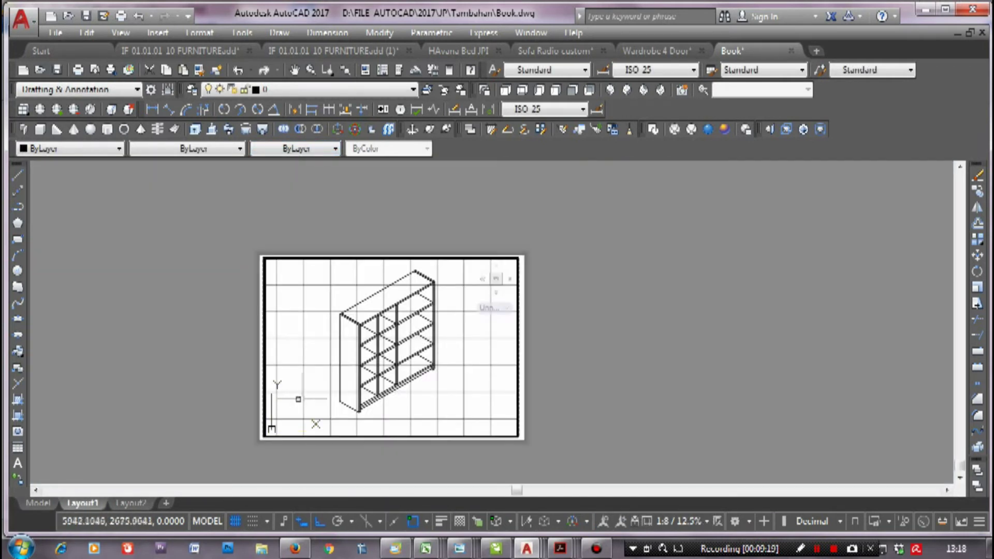
{"action": "left_click", "coordinate": [17, 463]}
{"action": "scroll", "coordinate": [357, 415], "scroll_direction": "up", "scroll_amount": 3}
{"action": "scroll", "coordinate": [358, 414], "scroll_direction": "up", "scroll_amount": 2}
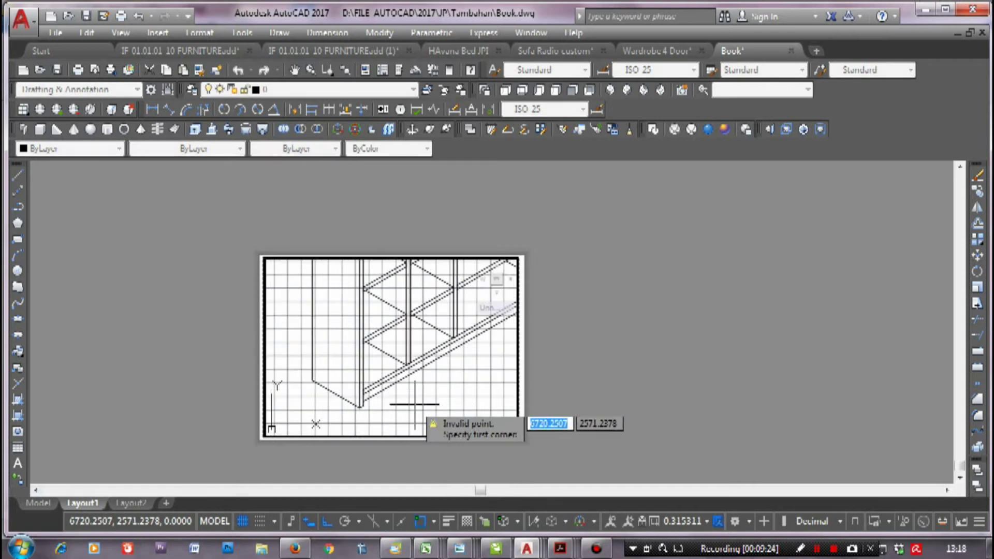
{"action": "key", "text": "Escape"}
{"action": "scroll", "coordinate": [415, 404], "scroll_direction": "down", "scroll_amount": 3}
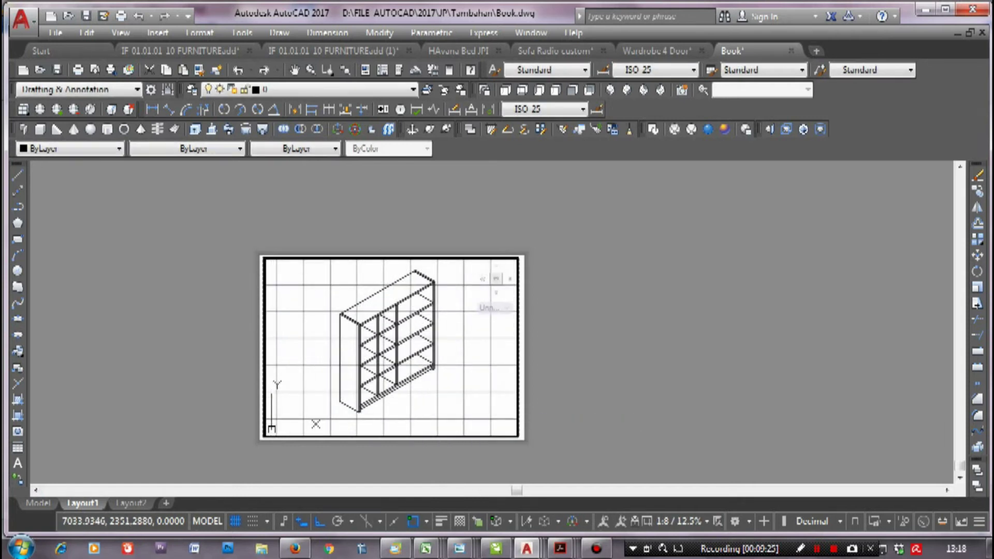
{"action": "left_click", "coordinate": [208, 521]}
Add the label 'TAMPAK 3 DIMENSI' beneath the isometric bookcase
{"action": "left_click", "coordinate": [17, 463]}
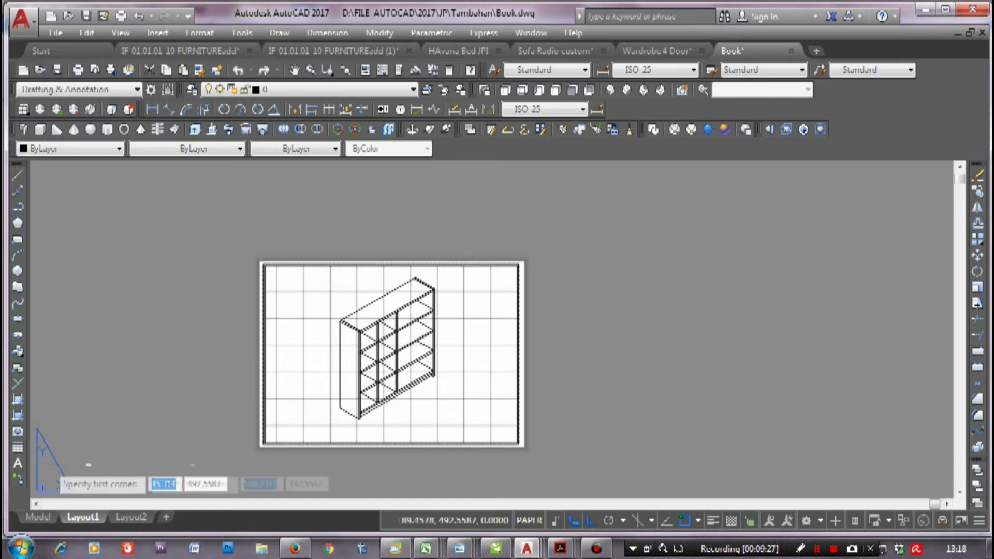
{"action": "scroll", "coordinate": [371, 411], "scroll_direction": "up", "scroll_amount": 5}
{"action": "left_click", "coordinate": [458, 388]}
{"action": "left_click", "coordinate": [570, 460]}
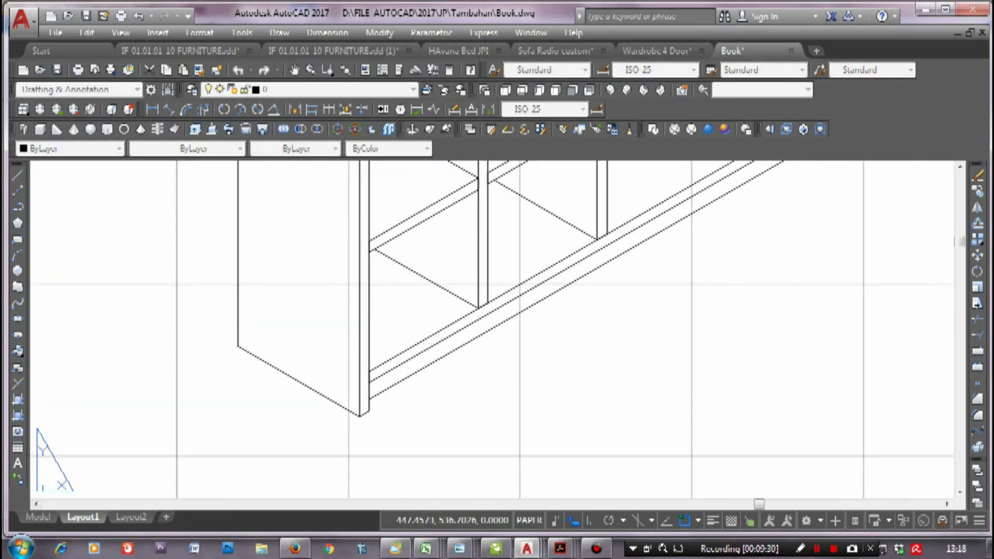
{"action": "type", "text": "TAMPAK 3 D"}
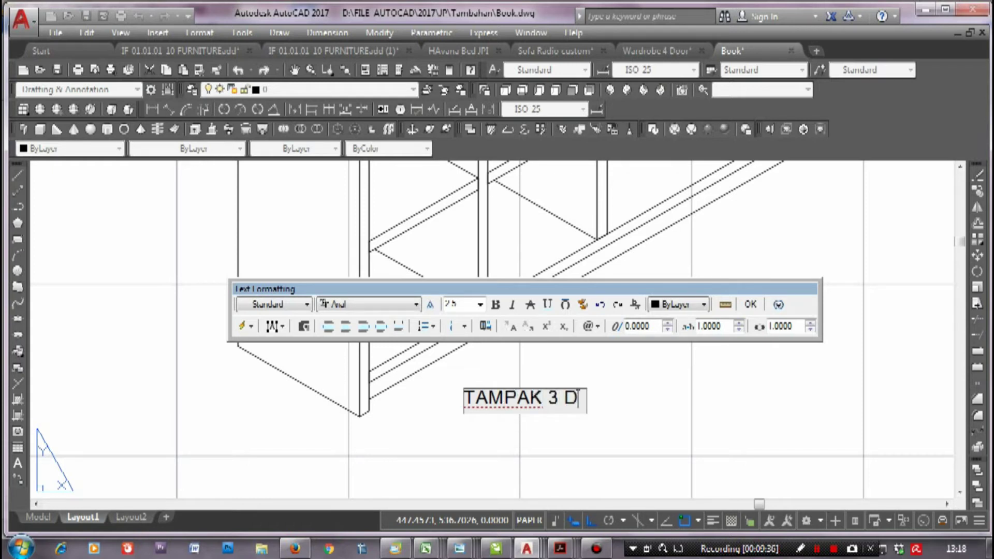
{"action": "type", "text": "IMENSI"}
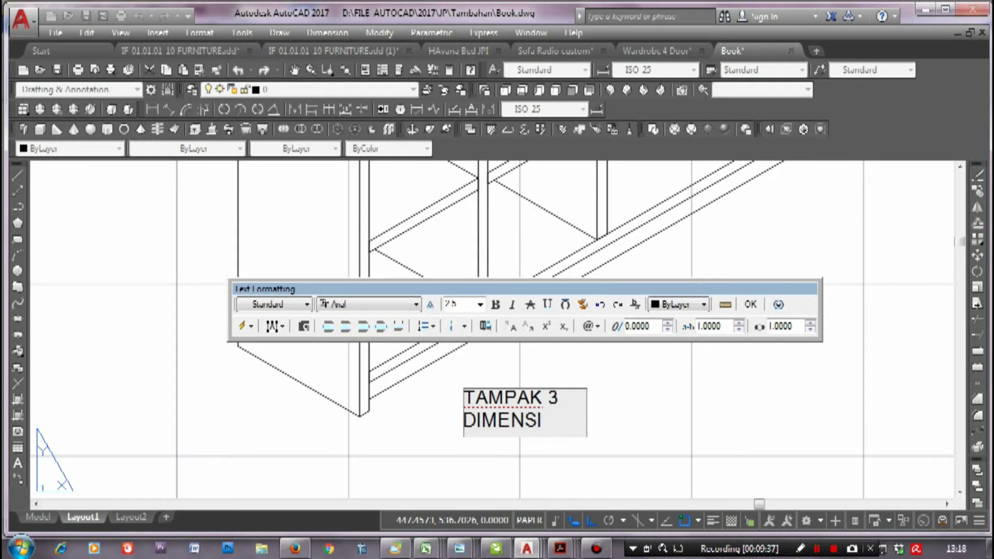
{"action": "left_click", "coordinate": [750, 304]}
{"action": "scroll", "coordinate": [362, 347], "scroll_direction": "down", "scroll_amount": 8}
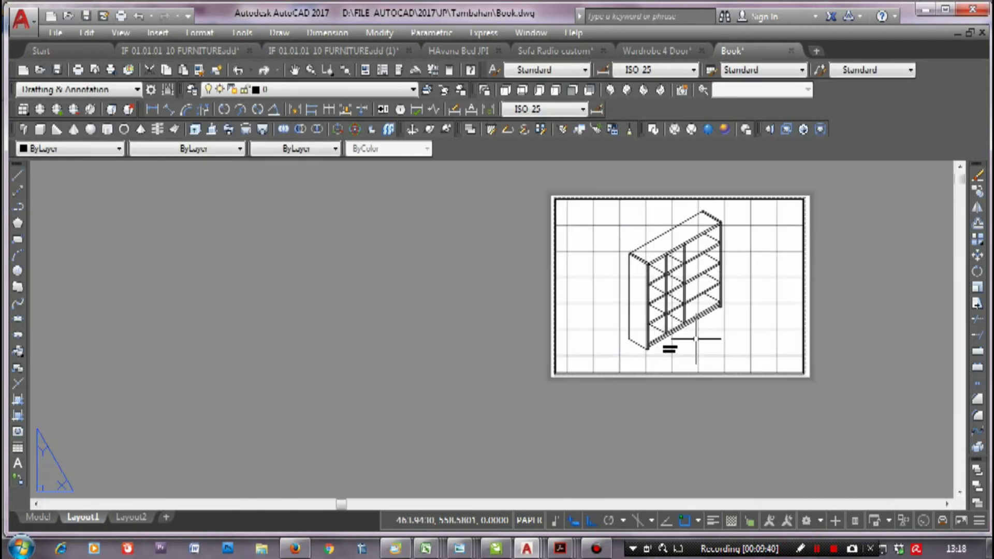
Delete Layout2 and create a copy of Layout1 at the end
{"action": "left_click", "coordinate": [131, 516]}
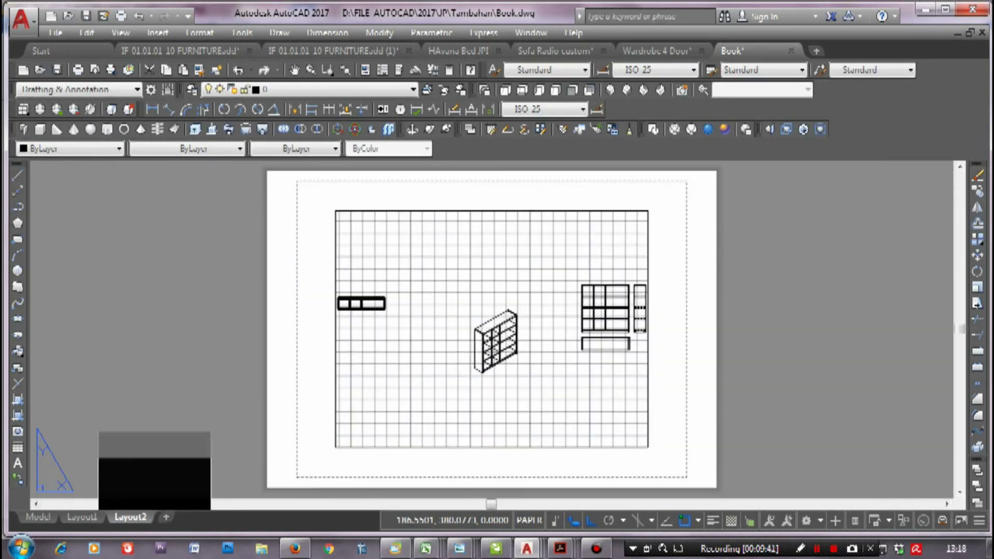
{"action": "right_click", "coordinate": [135, 516]}
{"action": "left_click", "coordinate": [176, 320]}
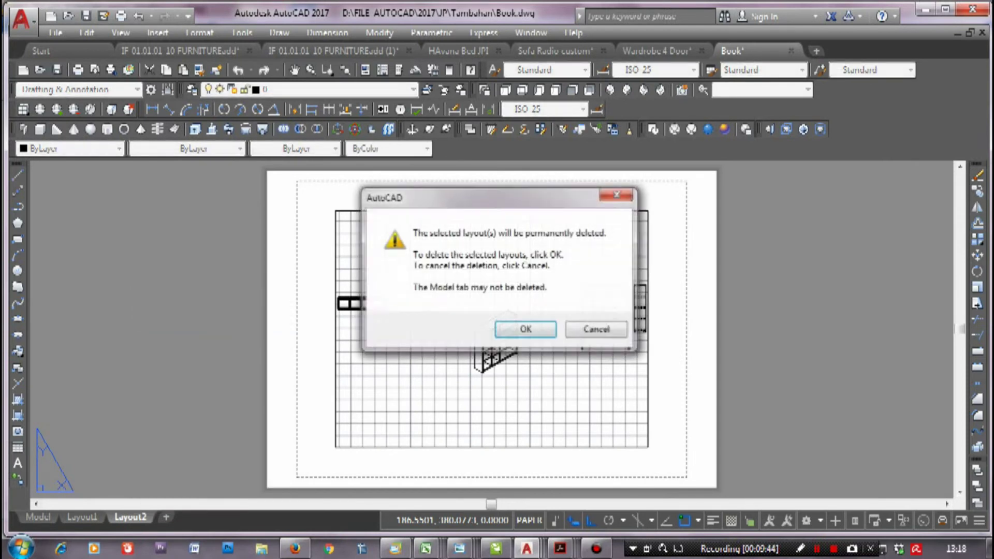
{"action": "left_click", "coordinate": [525, 330]}
{"action": "right_click", "coordinate": [88, 517]}
{"action": "left_click", "coordinate": [155, 355]}
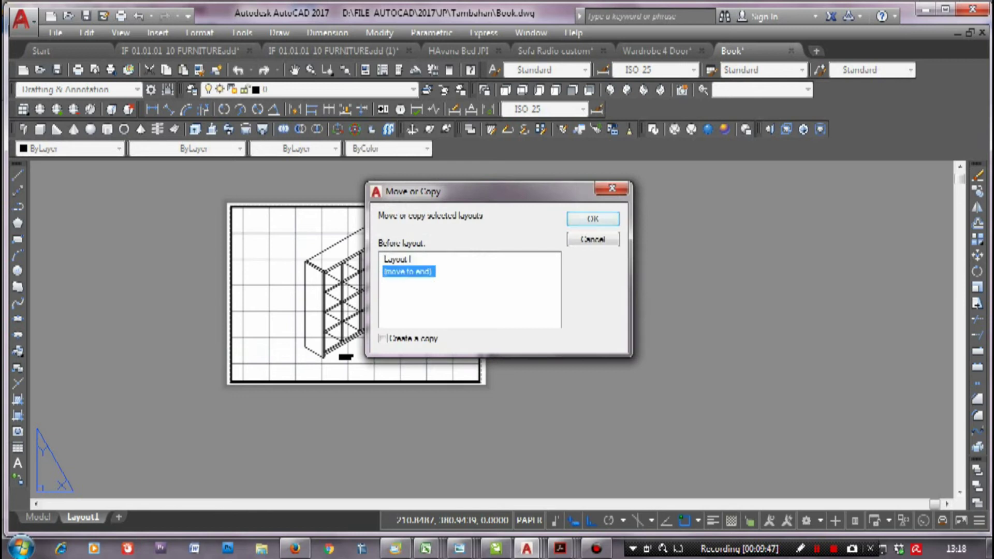
{"action": "key", "text": "Return"}
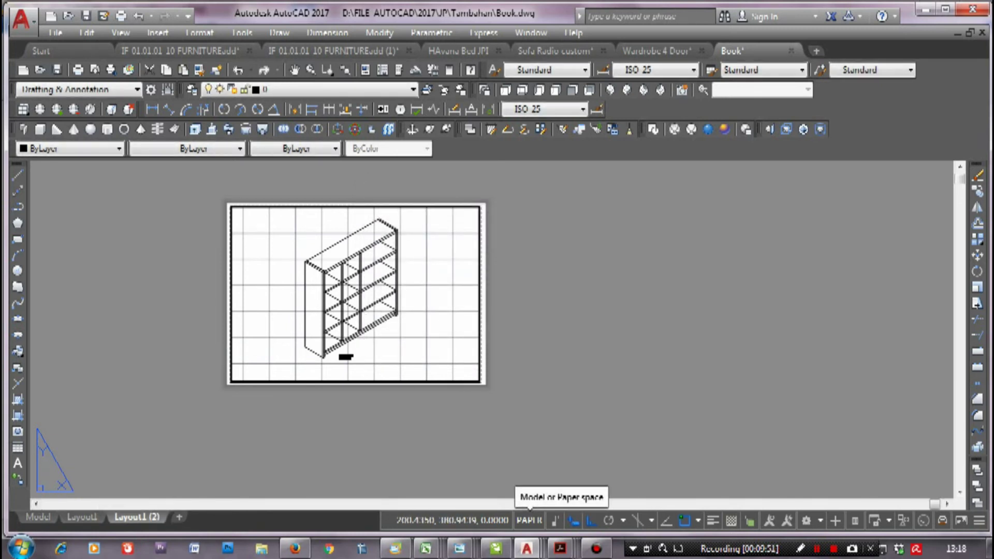
Change the copied label to 'TAMPAK ATAS' and widen it onto one line
{"action": "left_click", "coordinate": [528, 520]}
{"action": "scroll", "coordinate": [287, 313], "scroll_direction": "up", "scroll_amount": 3}
{"action": "scroll", "coordinate": [288, 313], "scroll_direction": "up", "scroll_amount": 2}
{"action": "scroll", "coordinate": [288, 332], "scroll_direction": "down", "scroll_amount": 1}
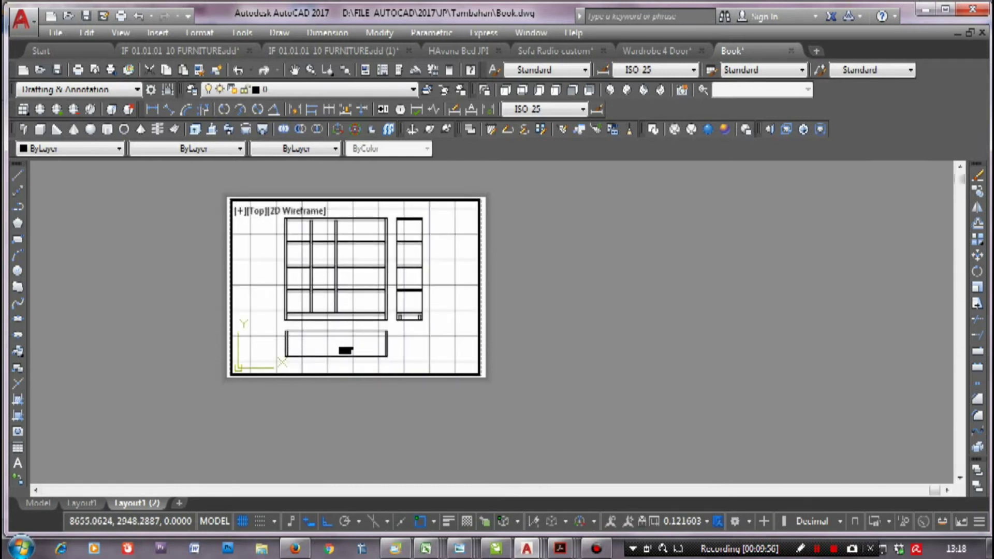
{"action": "scroll", "coordinate": [358, 342], "scroll_direction": "up", "scroll_amount": 5}
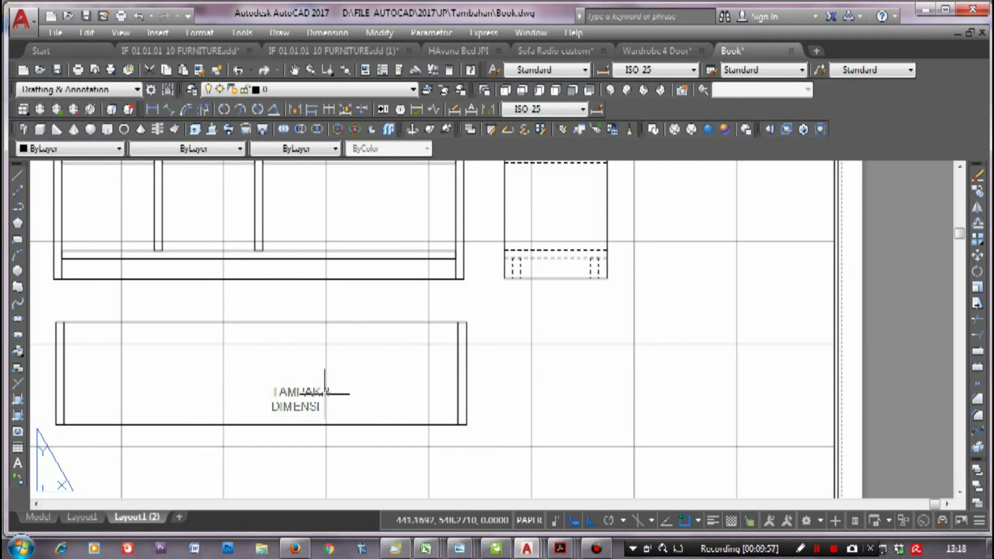
{"action": "double_click", "coordinate": [323, 392]}
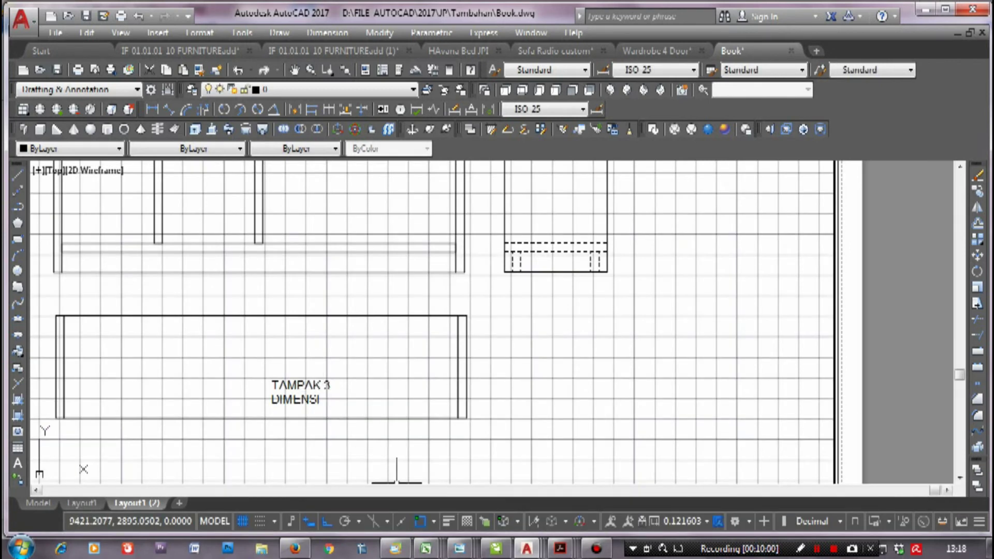
{"action": "double_click", "coordinate": [311, 396]}
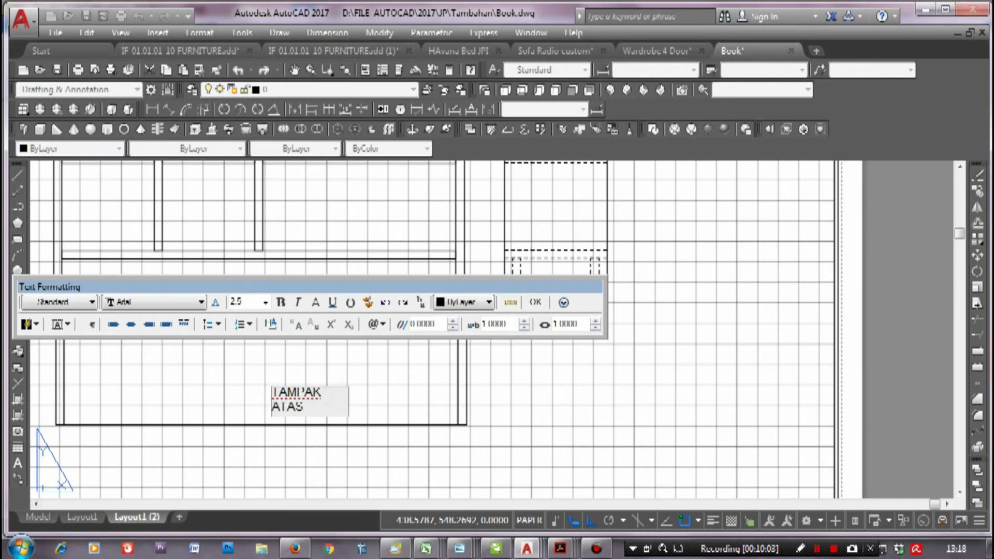
{"action": "left_click", "coordinate": [390, 378]}
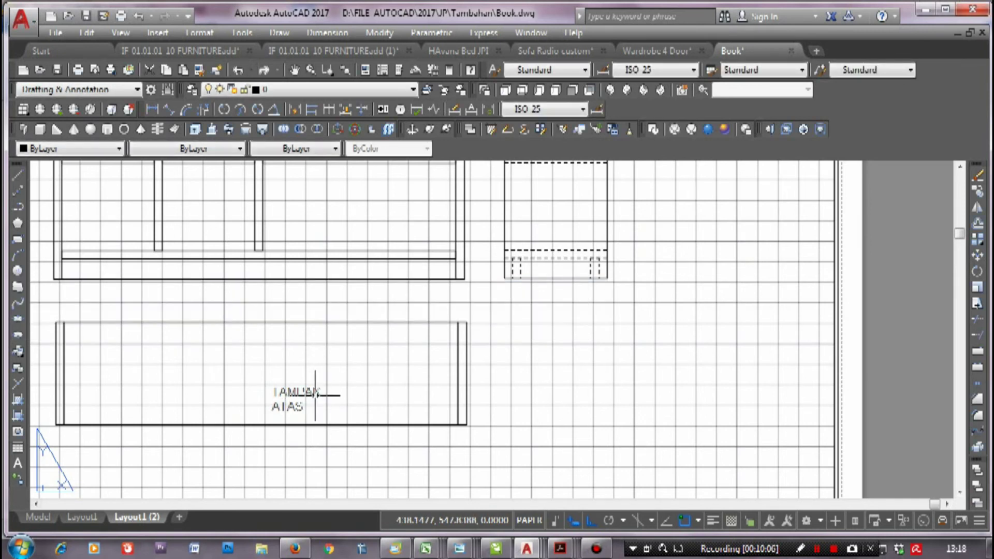
{"action": "left_click_drag", "start_coordinate": [346, 387], "coordinate": [426, 390]}
{"action": "key", "text": "Escape"}
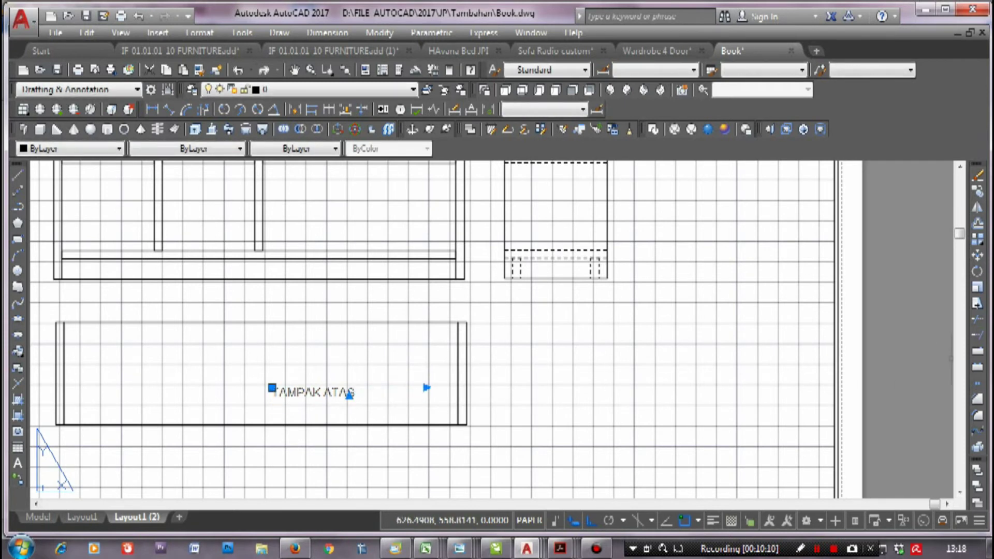
Move the TAMPAK ATAS label below the top-view rectangle
{"action": "scroll", "coordinate": [346, 387], "scroll_direction": "down", "scroll_amount": 2}
{"action": "key", "text": "m"}
{"action": "key", "text": "Return"}
{"action": "left_click", "coordinate": [334, 410]}
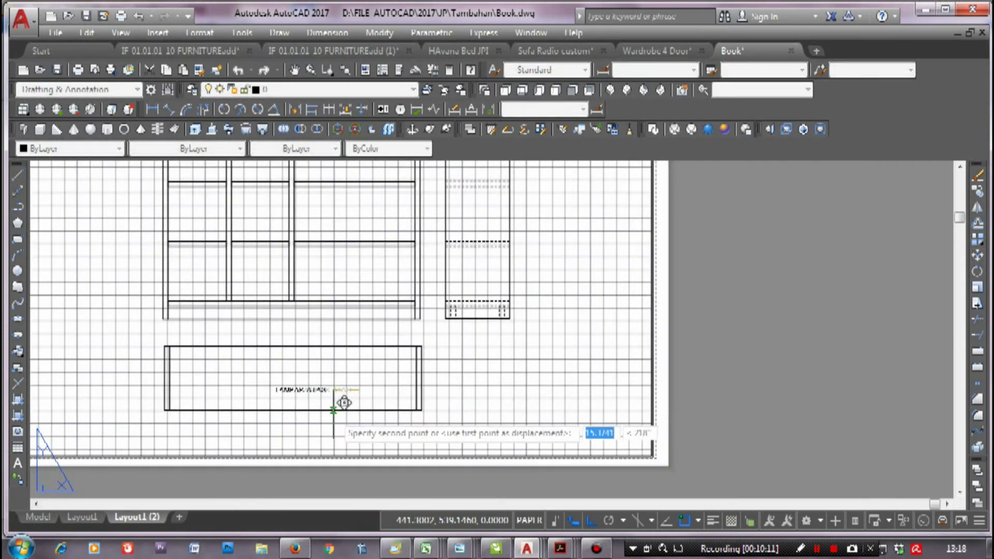
{"action": "left_click", "coordinate": [293, 418]}
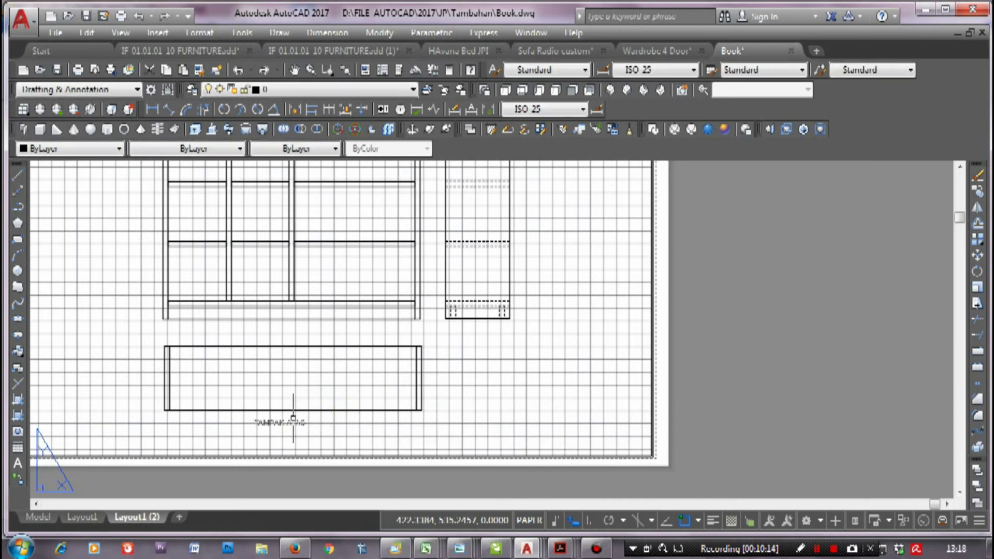
Place a second label by the side view and reword it 'TAMPAK SAMPING'
{"action": "key", "text": "m"}
{"action": "key", "text": "Return"}
{"action": "left_click", "coordinate": [255, 423]}
{"action": "scroll", "coordinate": [510, 355], "scroll_direction": "up", "scroll_amount": 3}
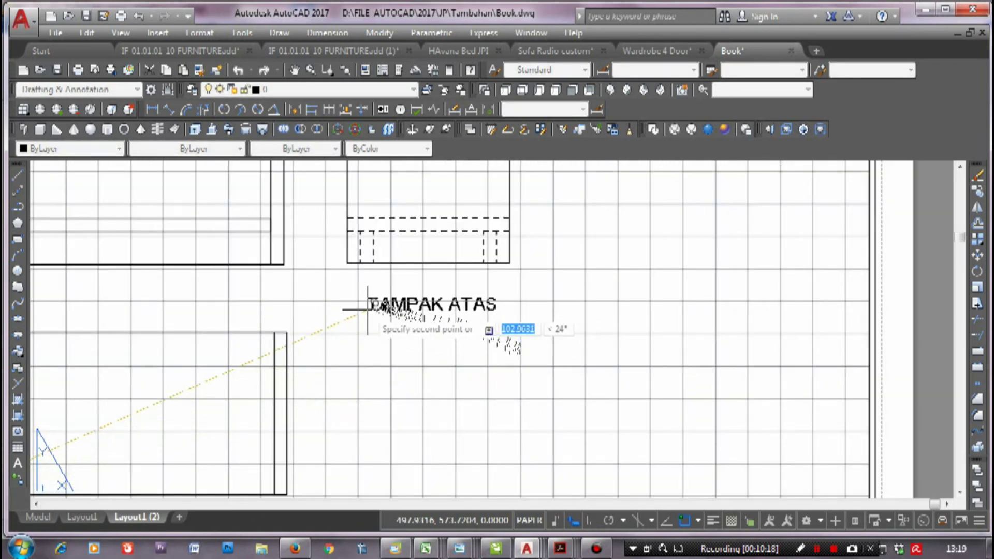
{"action": "left_click", "coordinate": [365, 309]}
{"action": "double_click", "coordinate": [456, 304]}
{"action": "type", "text": "SAMPING"}
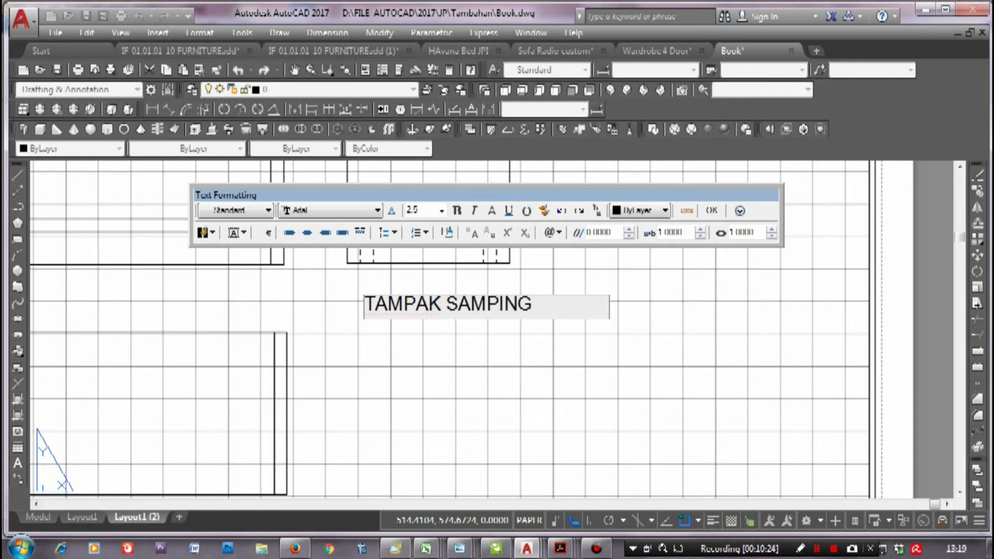
{"action": "left_click", "coordinate": [481, 312]}
Move the TAMPAK SAMPING label under the side view
{"action": "left_click", "coordinate": [422, 292]}
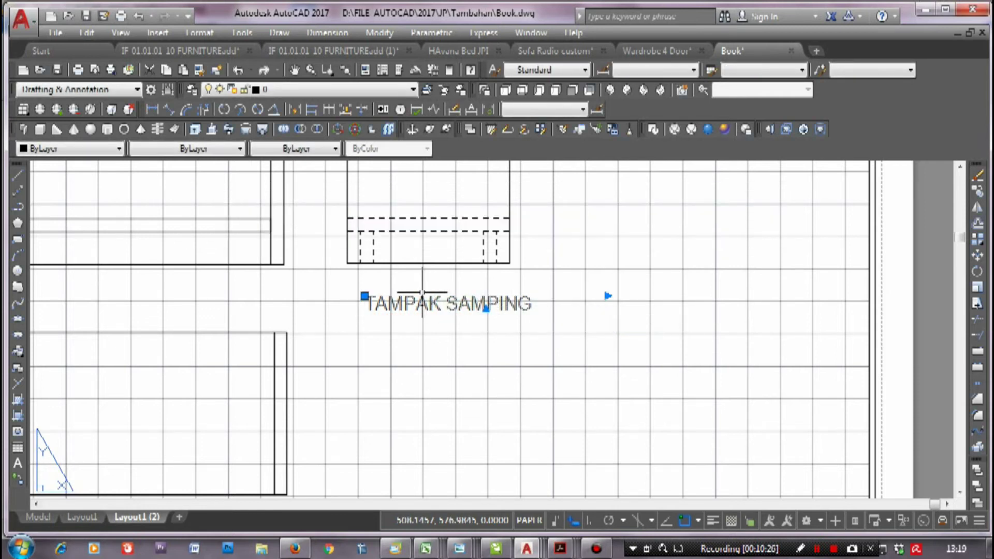
{"action": "type", "text": "m"}
{"action": "key", "text": "Return"}
{"action": "left_click", "coordinate": [486, 310]}
{"action": "scroll", "coordinate": [363, 271], "scroll_direction": "down", "scroll_amount": 3}
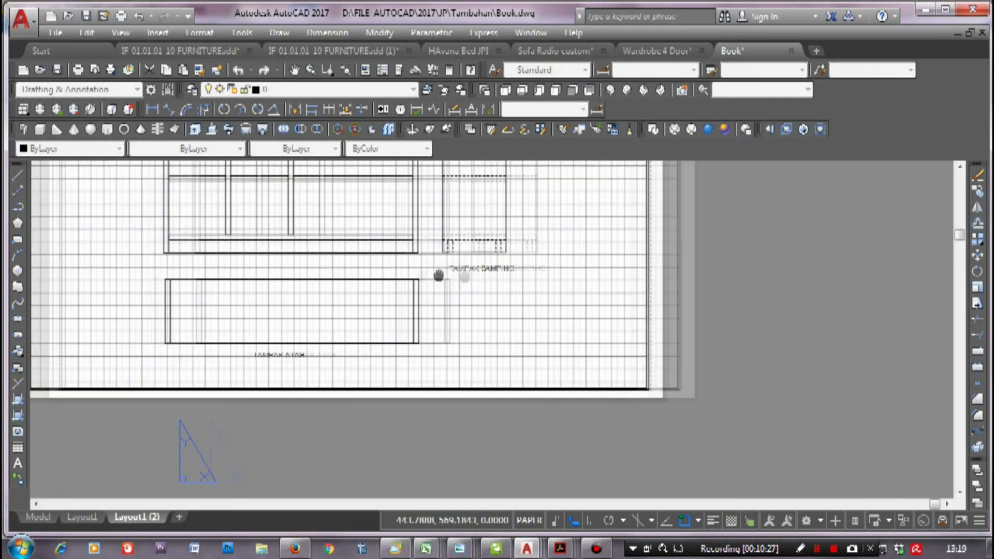
{"action": "left_click", "coordinate": [331, 266]}
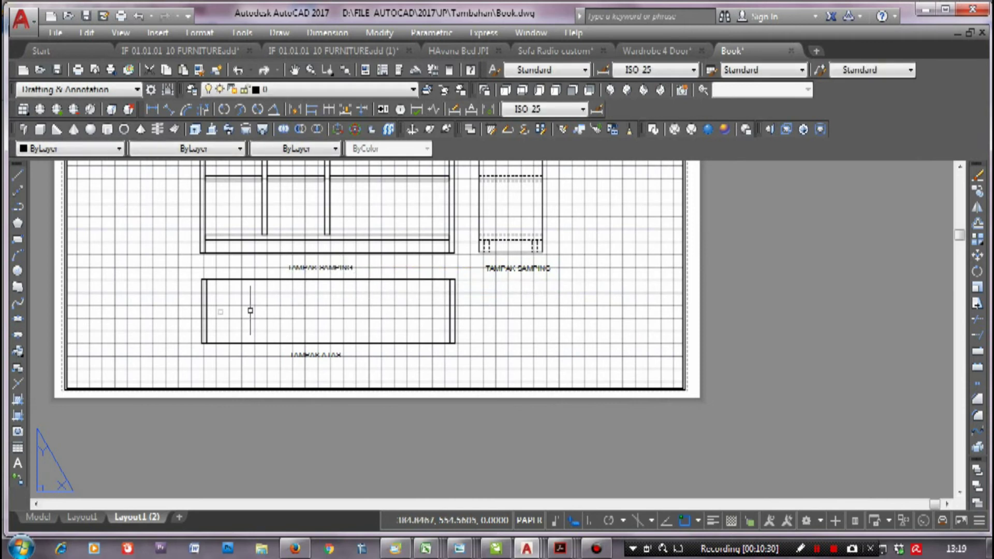
Add a two-line title 'BOOKRACK / 100x100x25'
{"action": "left_click", "coordinate": [17, 463]}
{"action": "scroll", "coordinate": [590, 326], "scroll_direction": "up", "scroll_amount": 3}
{"action": "left_click", "coordinate": [431, 318]}
{"action": "left_click", "coordinate": [553, 343]}
{"action": "type", "text": "BOOKRACK"}
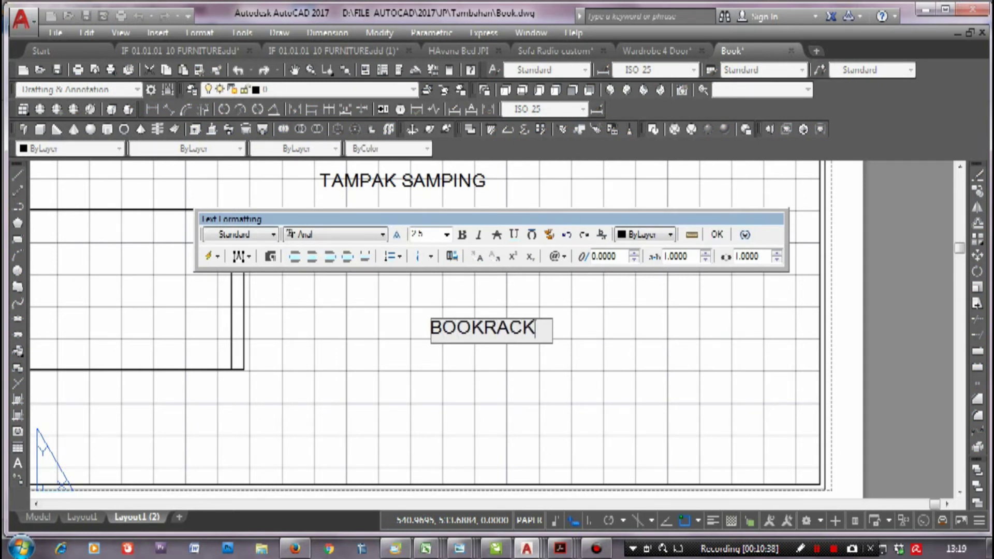
{"action": "left_click_drag", "start_coordinate": [534, 328], "coordinate": [431, 327]}
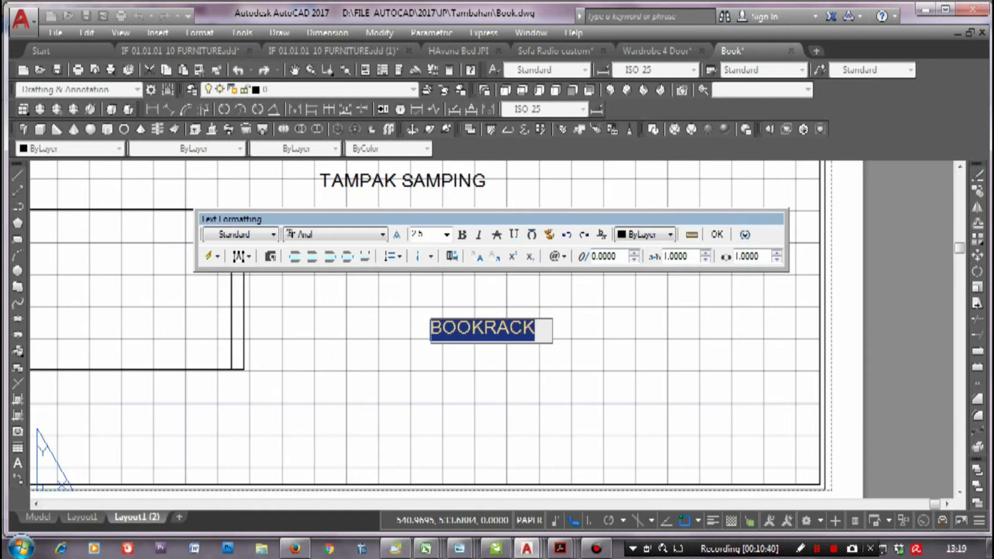
{"action": "left_click", "coordinate": [484, 327]}
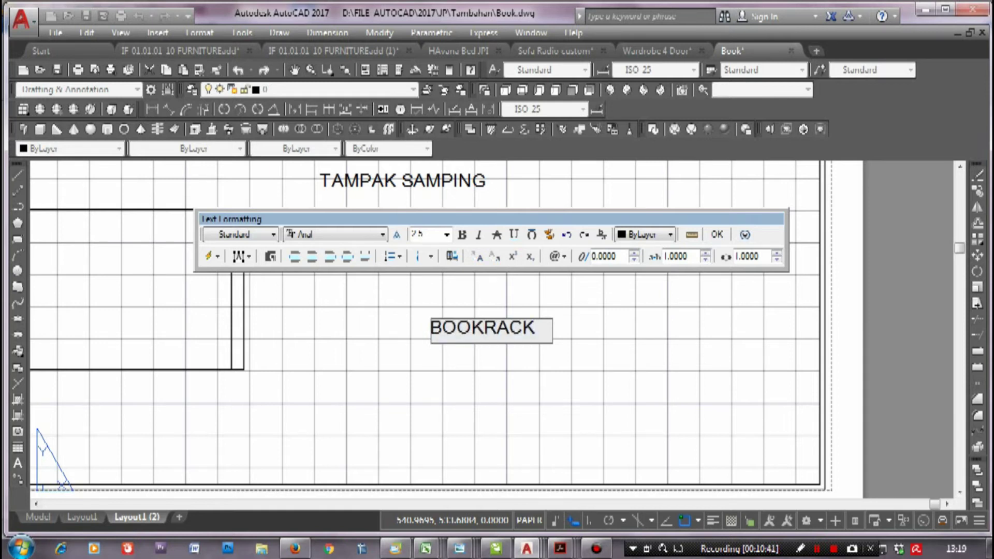
{"action": "key", "text": "Return"}
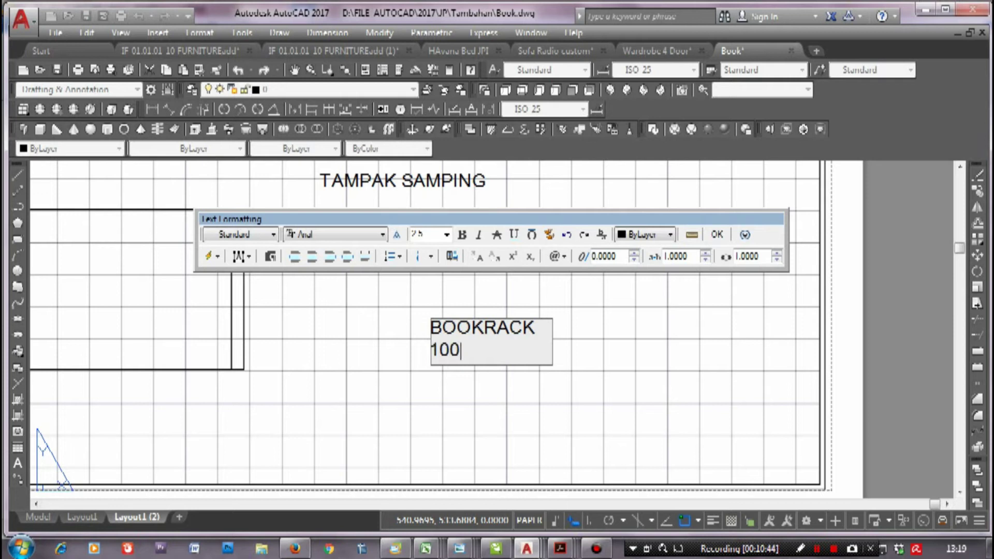
{"action": "type", "text": "100x100x25"}
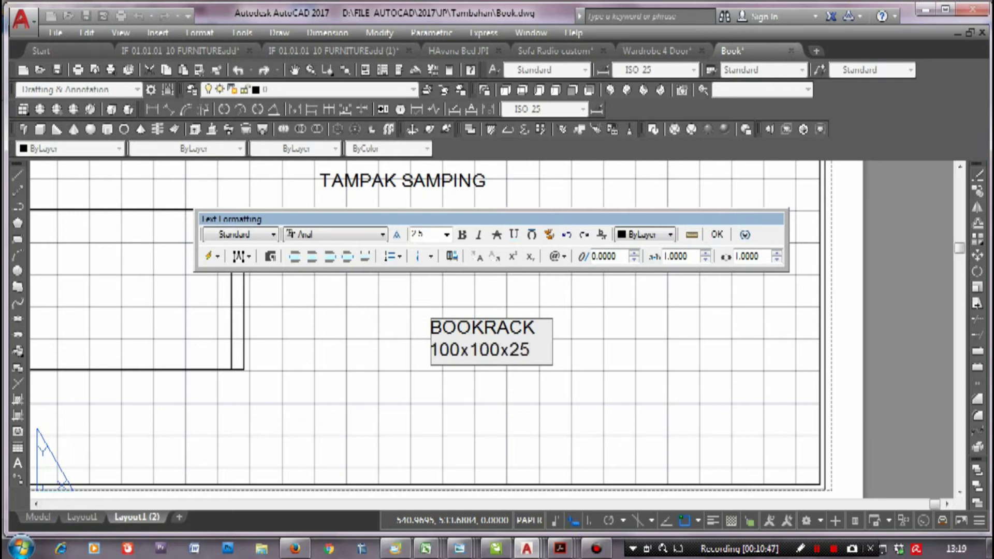
{"action": "key", "text": "ctrl+a"}
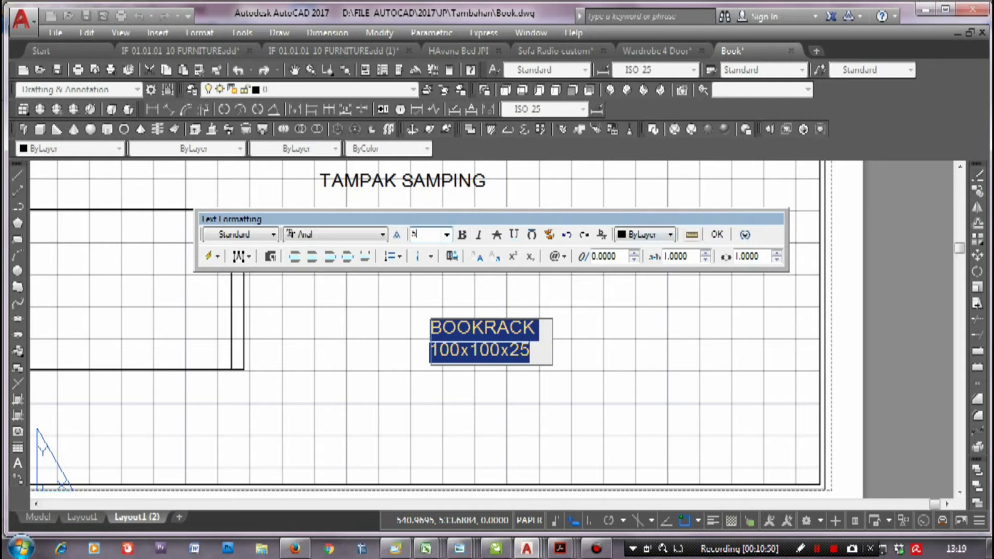
{"action": "left_click", "coordinate": [432, 306]}
{"action": "scroll", "coordinate": [431, 305], "scroll_direction": "down", "scroll_amount": 3}
{"action": "scroll", "coordinate": [431, 305], "scroll_direction": "down", "scroll_amount": 1}
{"action": "scroll", "coordinate": [432, 306], "scroll_direction": "up", "scroll_amount": 4}
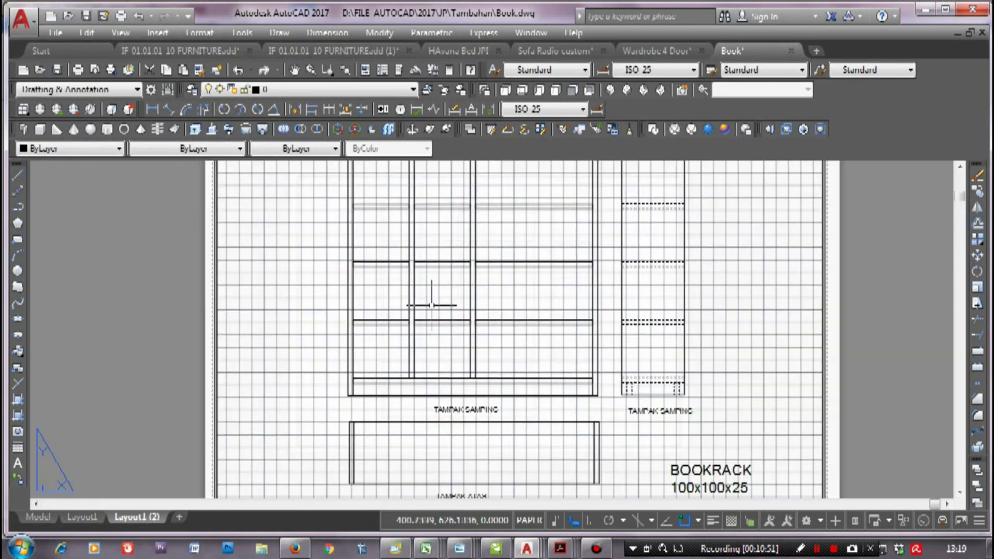
In the ISO-25 dimension style, make dimension lines Blue and extension lines Cyan
{"action": "left_click", "coordinate": [151, 109]}
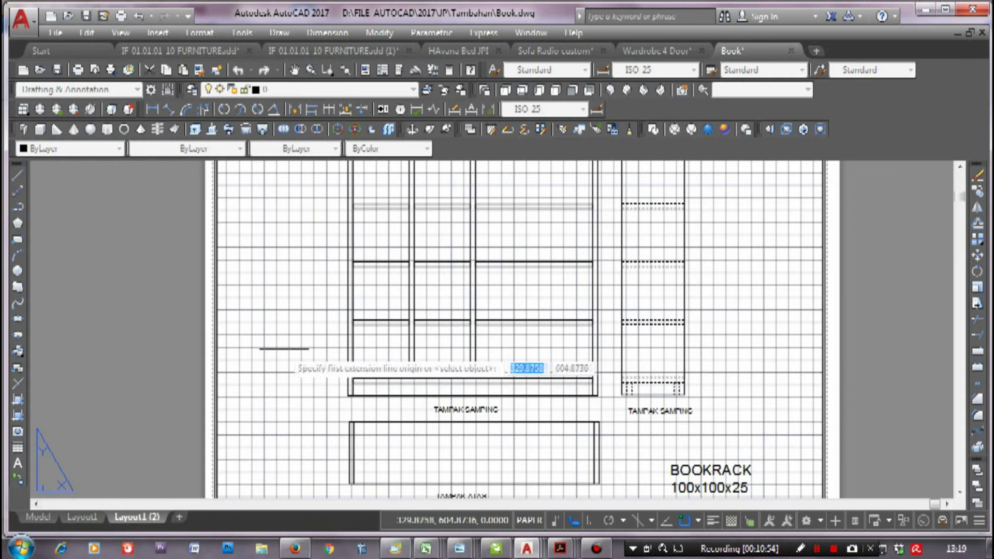
{"action": "scroll", "coordinate": [344, 402], "scroll_direction": "up", "scroll_amount": 4}
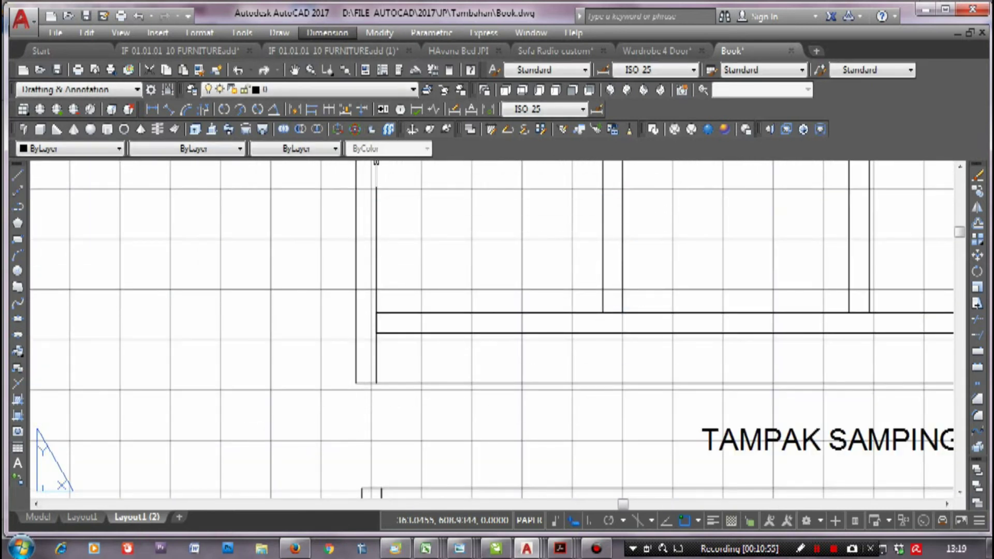
{"action": "left_click", "coordinate": [328, 32]}
{"action": "left_click", "coordinate": [357, 411]}
{"action": "left_click", "coordinate": [652, 244]}
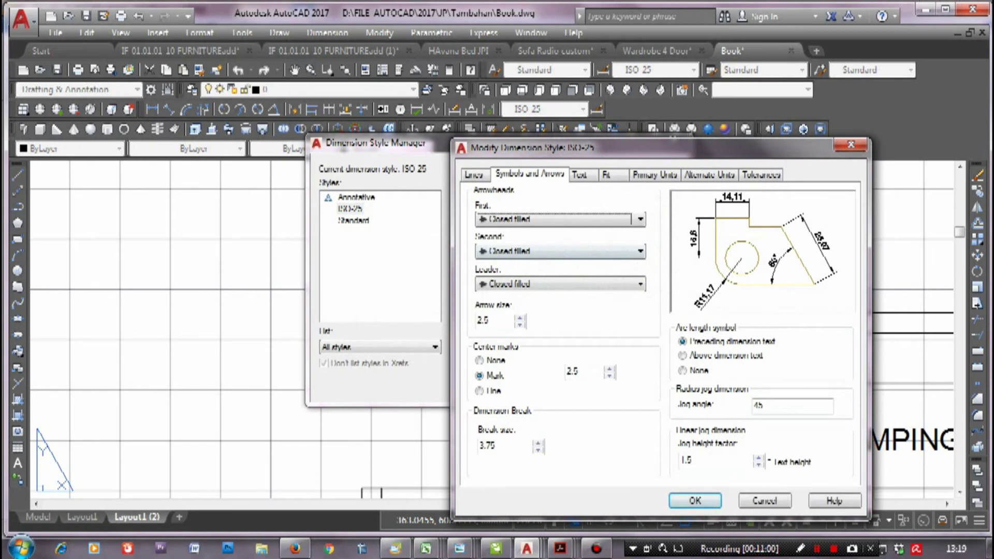
{"action": "key", "text": "ctrl+shift+Tab"}
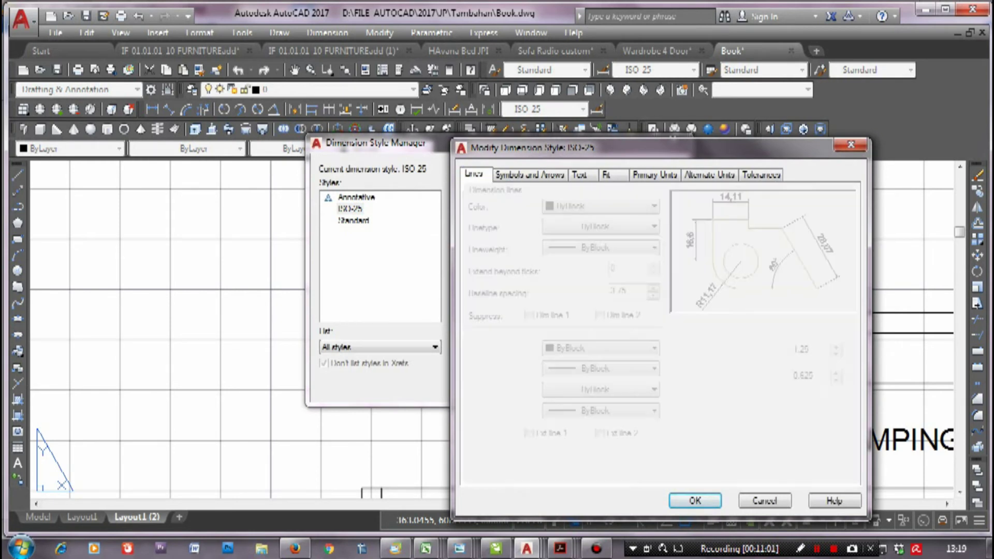
{"action": "left_click", "coordinate": [601, 205]}
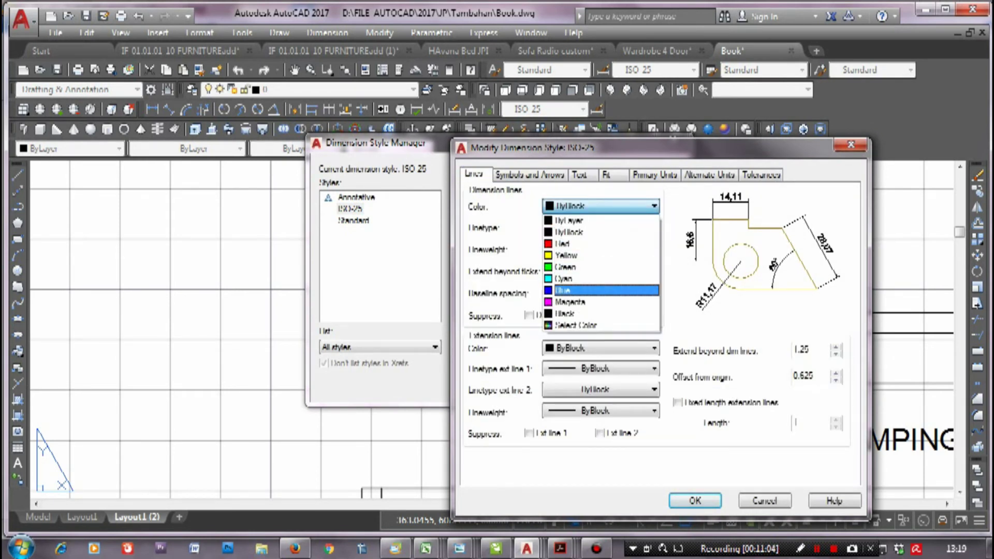
{"action": "left_click", "coordinate": [565, 290]}
{"action": "left_click", "coordinate": [600, 348]}
{"action": "left_click", "coordinate": [563, 421]}
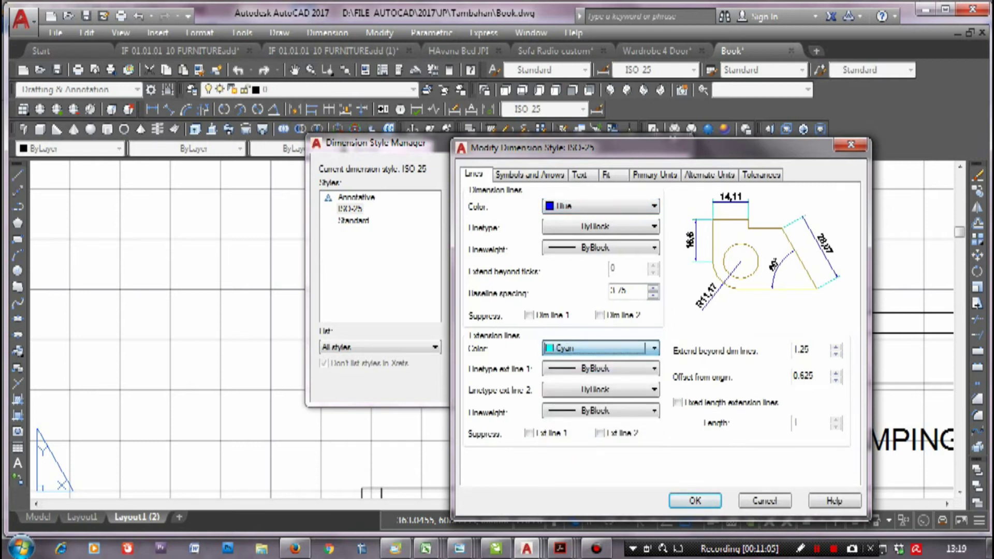
Set dimension and extension lineweights to 0.09 mm and extension linetypes to JIS_02_1.0
{"action": "left_click", "coordinate": [600, 248]}
{"action": "left_click", "coordinate": [594, 65]}
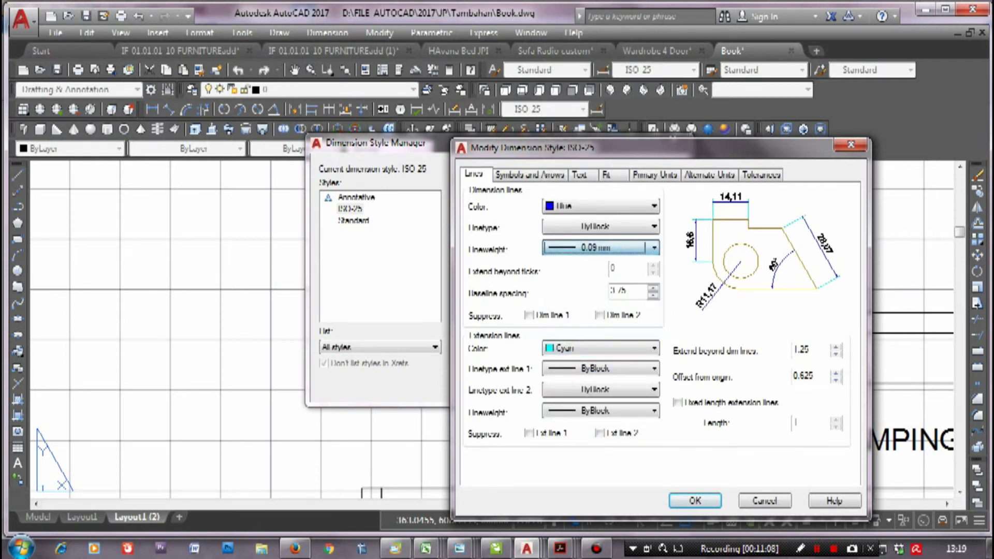
{"action": "left_click", "coordinate": [600, 411]}
{"action": "left_click", "coordinate": [596, 164]}
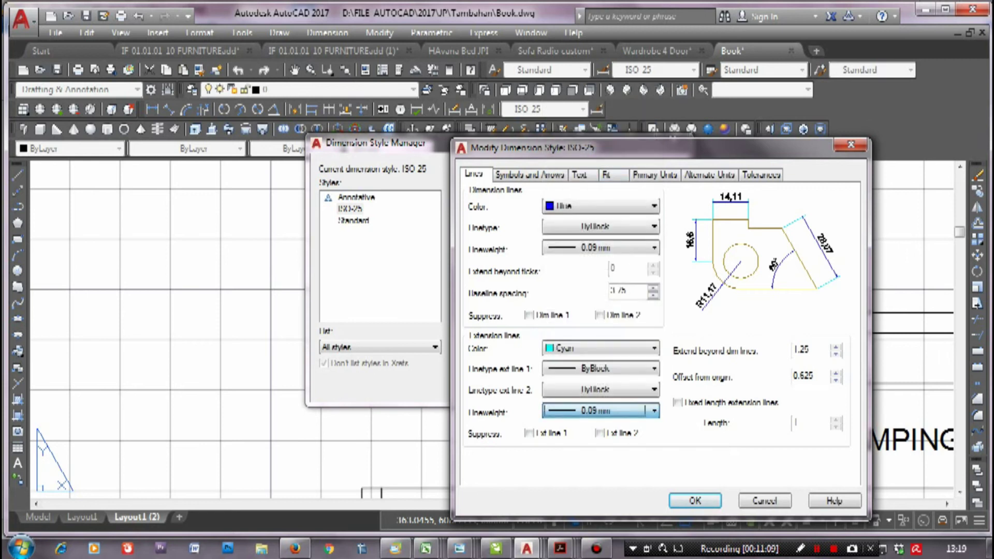
{"action": "left_click", "coordinate": [601, 368]}
{"action": "left_click", "coordinate": [601, 418]}
{"action": "left_click", "coordinate": [601, 390]}
{"action": "left_click", "coordinate": [619, 438]}
Centre dimension text vertically and set primary units precision to whole numbers
{"action": "left_click", "coordinate": [529, 174]}
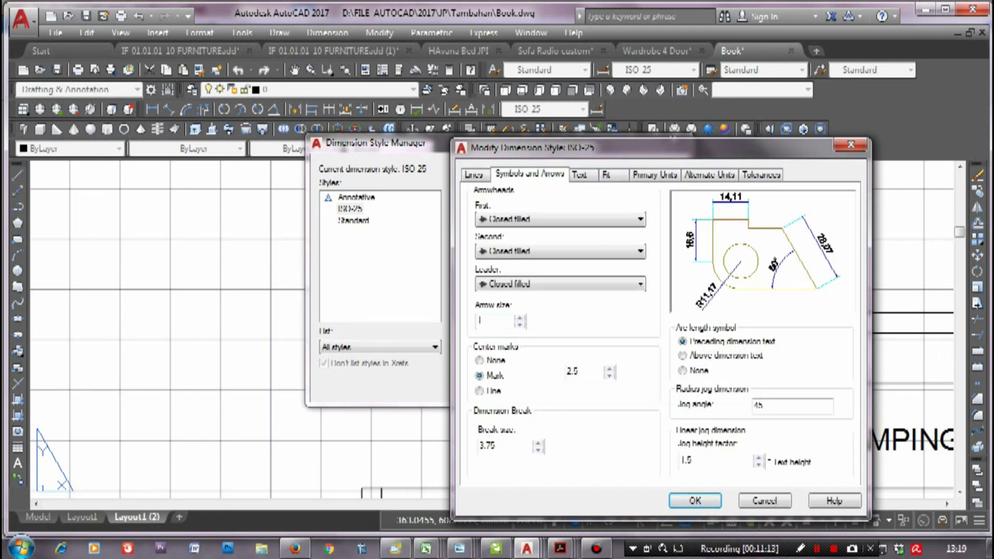
{"action": "left_click", "coordinate": [579, 175]}
{"action": "left_click", "coordinate": [601, 367]}
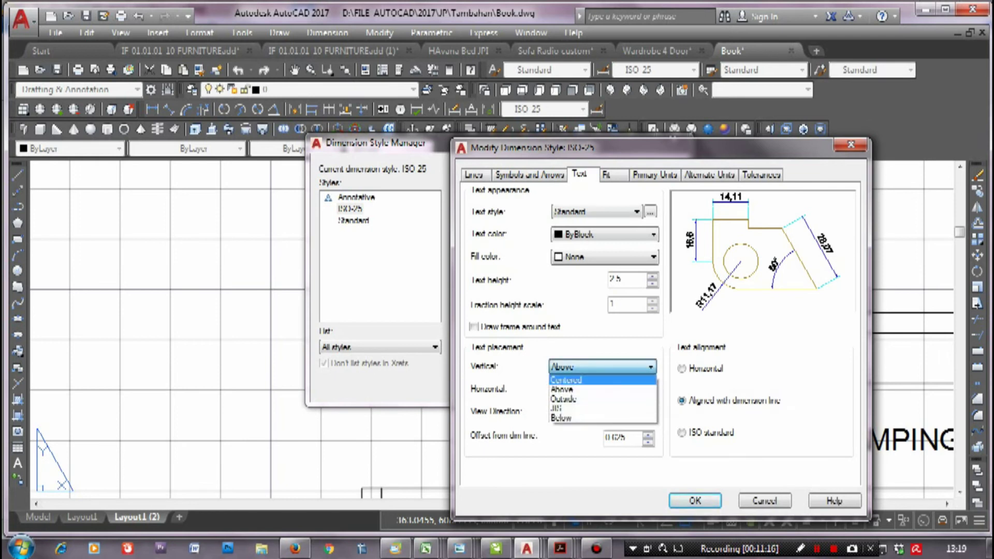
{"action": "left_click", "coordinate": [600, 379]}
{"action": "left_click", "coordinate": [655, 174]}
{"action": "left_click", "coordinate": [606, 226]}
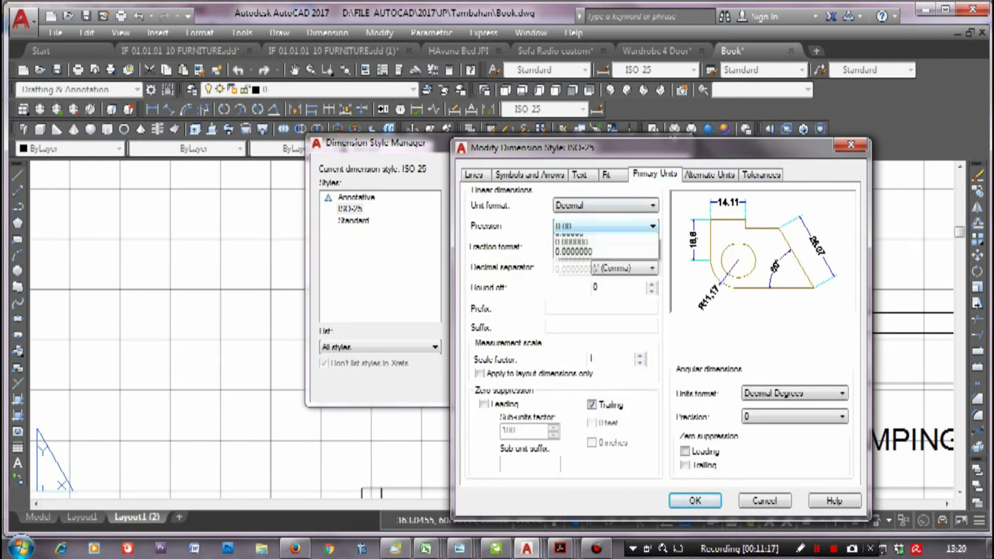
{"action": "left_click", "coordinate": [601, 236]}
Set the dimension text style font to Segoe UI Light and apply the style changes
{"action": "left_click", "coordinate": [578, 175]}
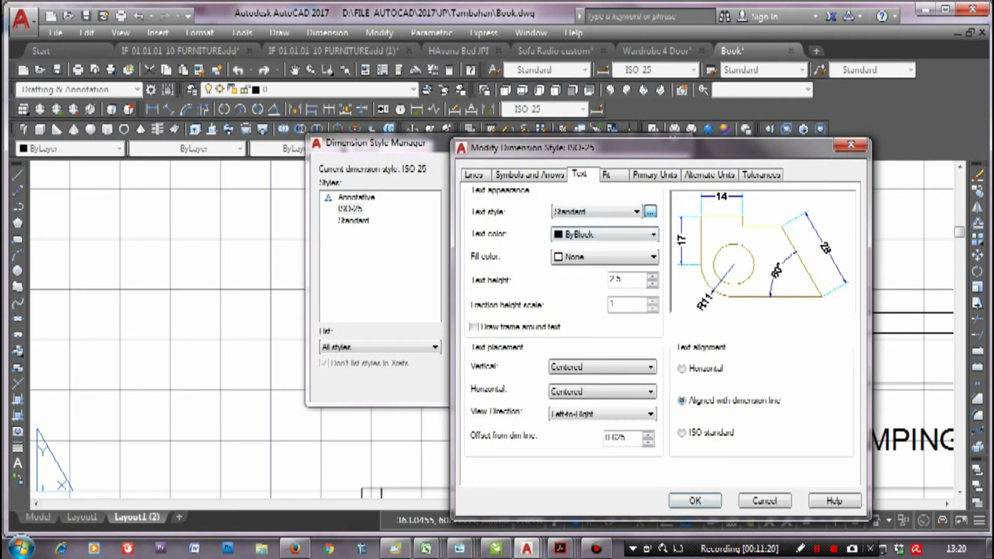
{"action": "left_click", "coordinate": [651, 211]}
{"action": "left_click", "coordinate": [647, 264]}
{"action": "key", "text": "s"}
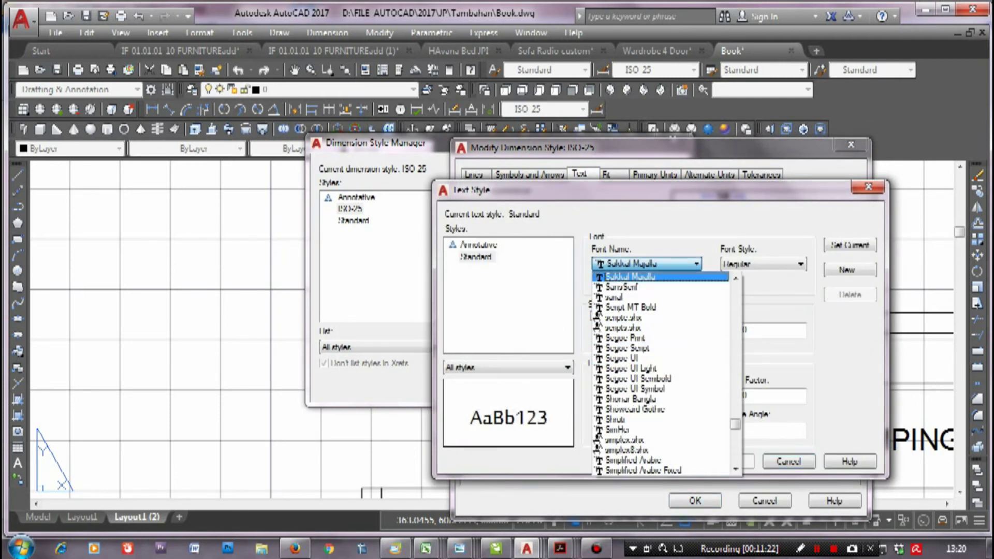
{"action": "left_click", "coordinate": [626, 368]}
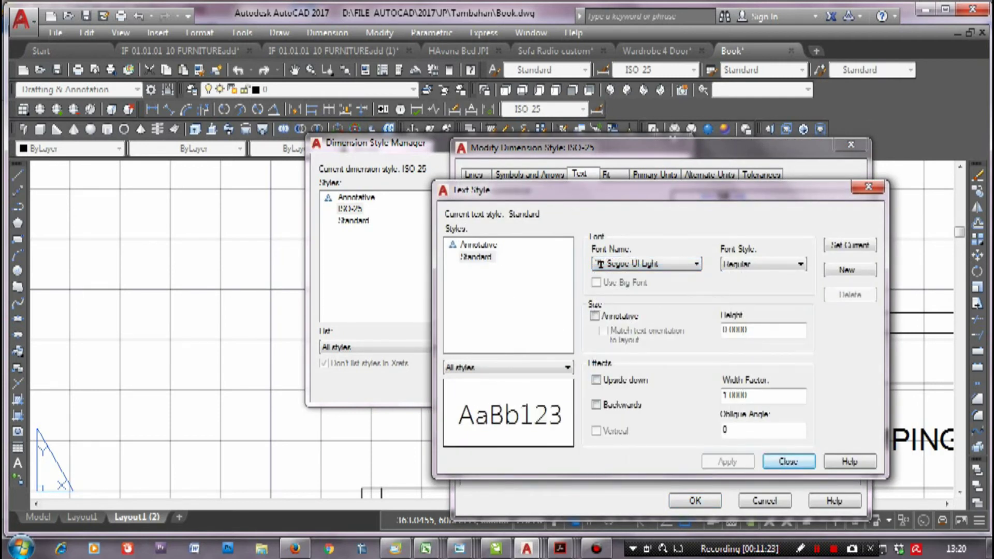
{"action": "left_click", "coordinate": [788, 462]}
{"action": "key", "text": "Return"}
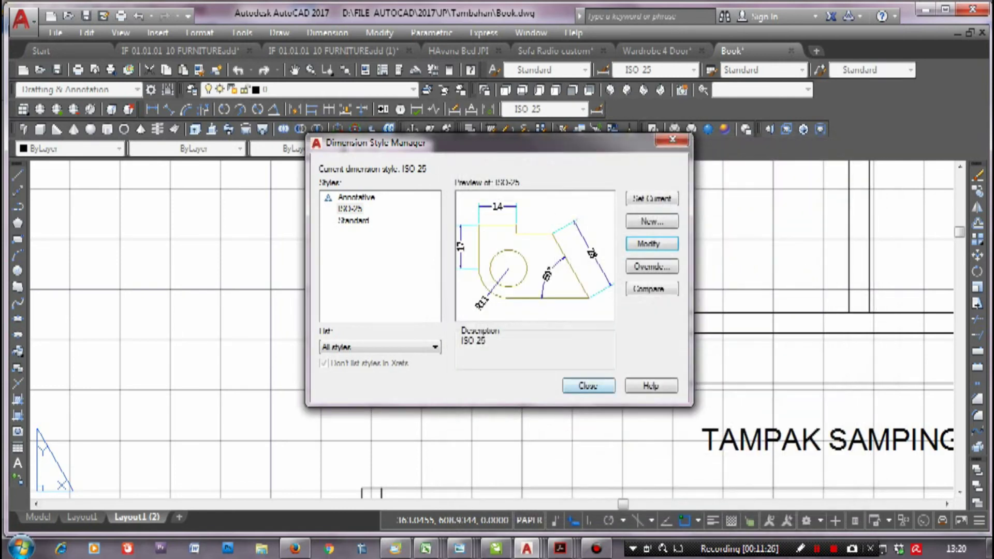
{"action": "key", "text": "Return"}
Place the 50 vertical base dimension at the lower left of the front view
{"action": "scroll", "coordinate": [555, 316], "scroll_direction": "down", "scroll_amount": 2}
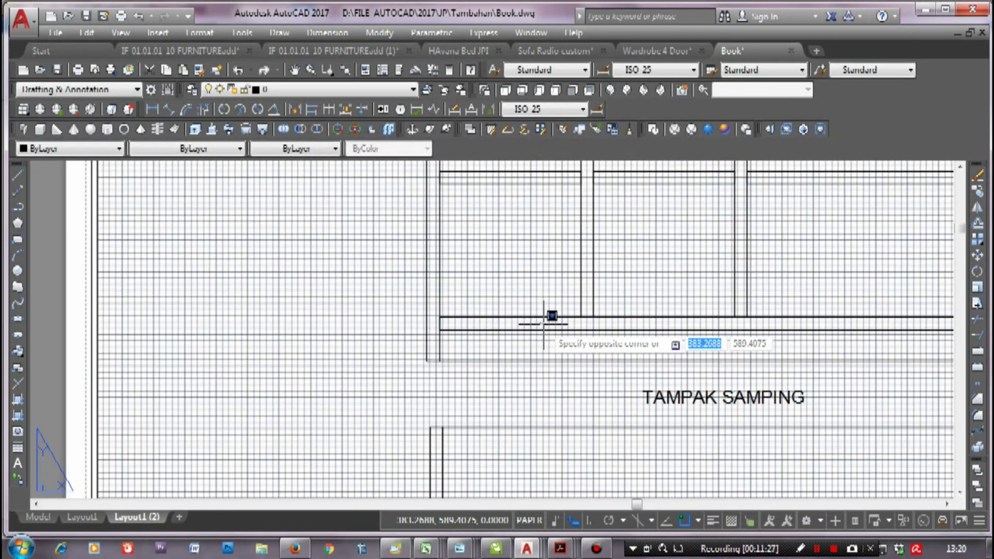
{"action": "scroll", "coordinate": [560, 321], "scroll_direction": "down", "scroll_amount": 2}
{"action": "scroll", "coordinate": [569, 329], "scroll_direction": "up", "scroll_amount": 1}
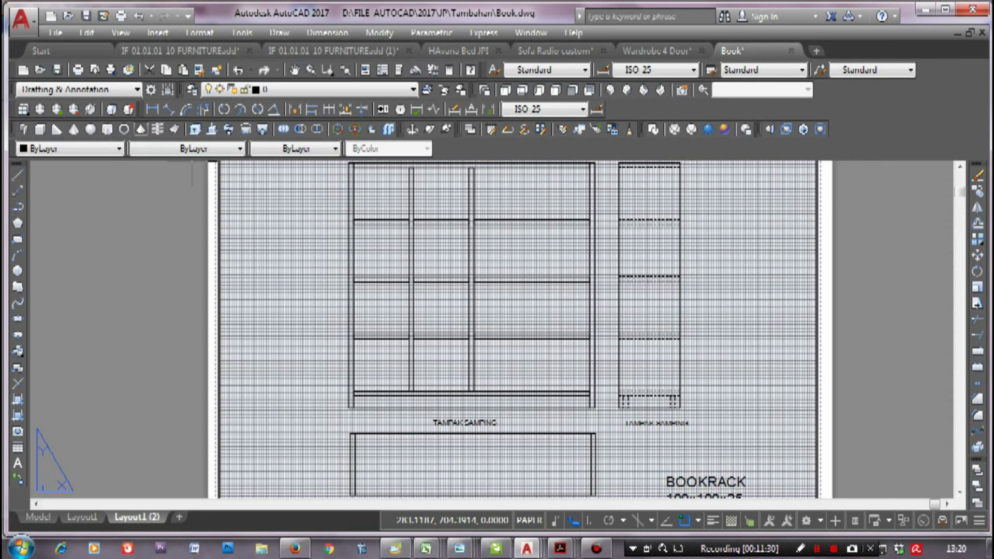
{"action": "scroll", "coordinate": [332, 401], "scroll_direction": "up", "scroll_amount": 5}
{"action": "scroll", "coordinate": [341, 414], "scroll_direction": "up", "scroll_amount": 3}
{"action": "left_click", "coordinate": [446, 440]}
{"action": "left_click", "coordinate": [477, 361]}
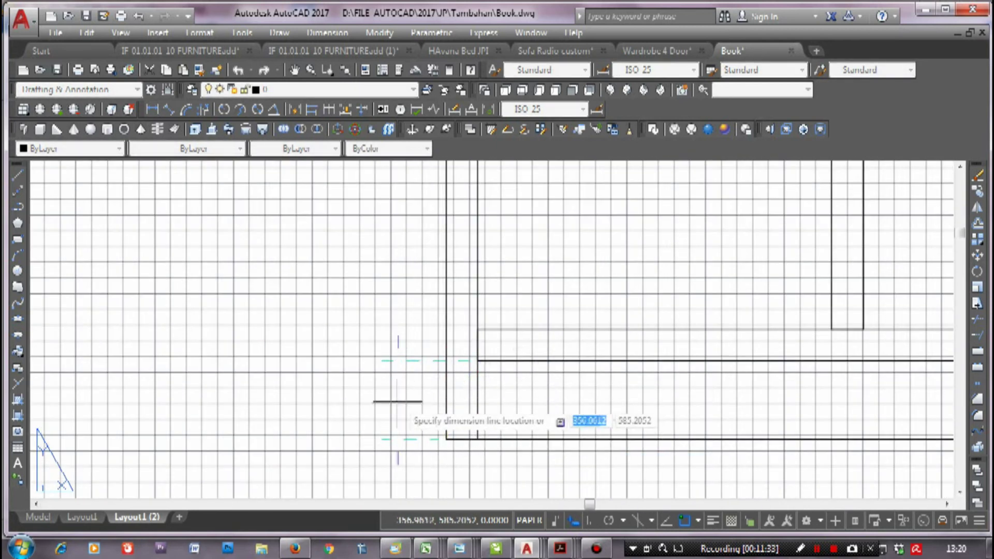
{"action": "left_click", "coordinate": [379, 362]}
Continue the vertical chain upward with the 20 and 213 dimensions
{"action": "left_click", "coordinate": [328, 109]}
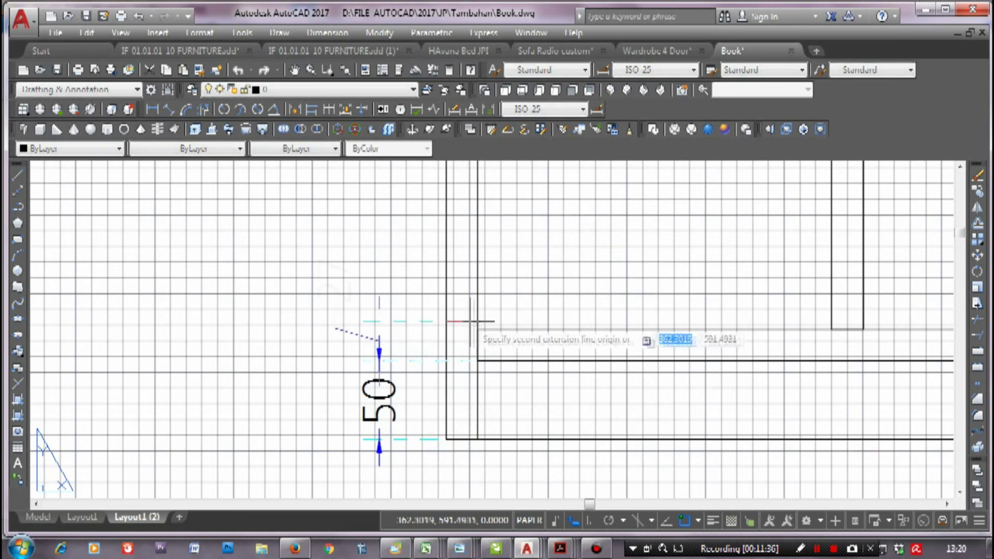
{"action": "scroll", "coordinate": [449, 337], "scroll_direction": "down", "scroll_amount": 3}
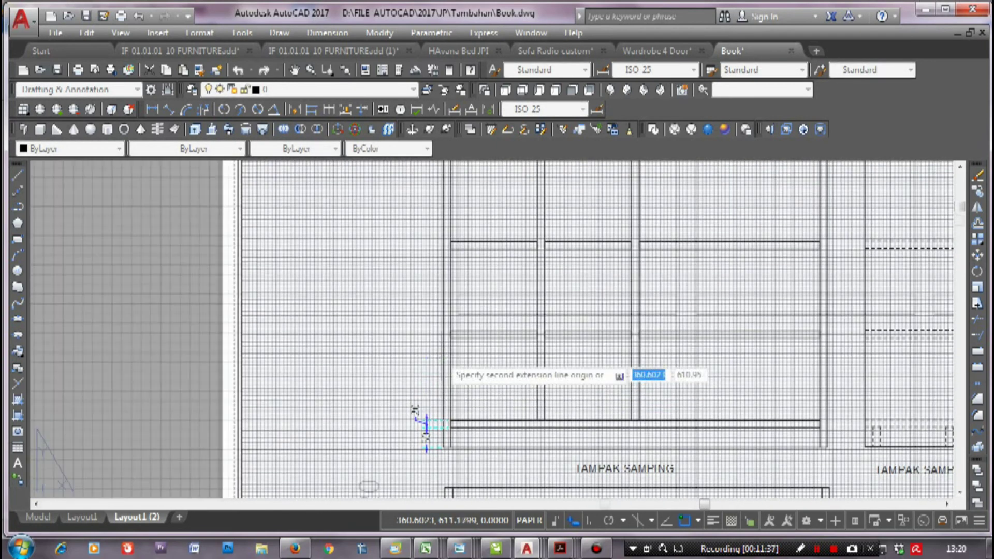
{"action": "scroll", "coordinate": [450, 370], "scroll_direction": "up", "scroll_amount": 3}
{"action": "scroll", "coordinate": [445, 290], "scroll_direction": "down", "scroll_amount": 1}
{"action": "scroll", "coordinate": [450, 430], "scroll_direction": "down", "scroll_amount": 2}
{"action": "scroll", "coordinate": [448, 425], "scroll_direction": "up", "scroll_amount": 3}
{"action": "left_click", "coordinate": [458, 385]}
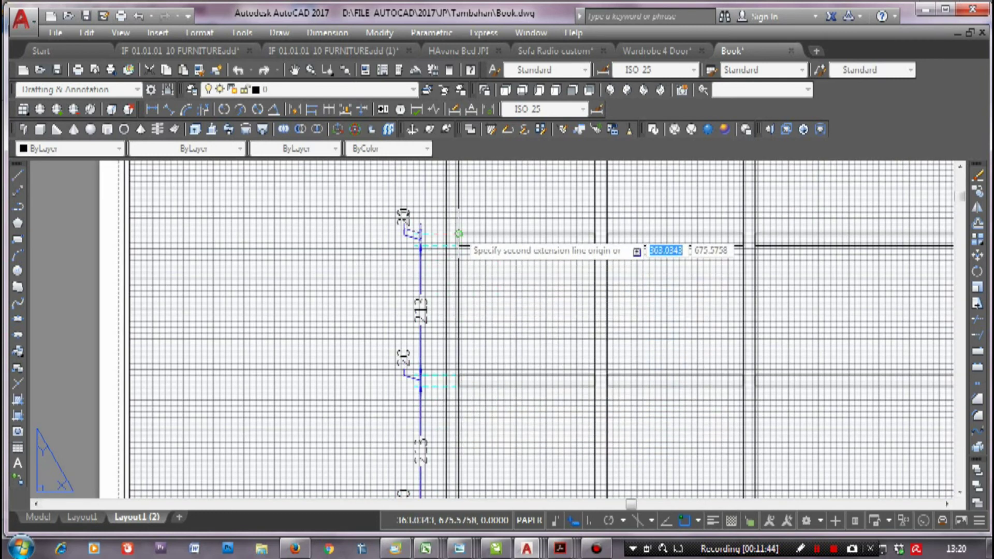
Add the top 20 dimension, reselecting an existing dimension as the continue base
{"action": "scroll", "coordinate": [458, 239], "scroll_direction": "down", "scroll_amount": 3}
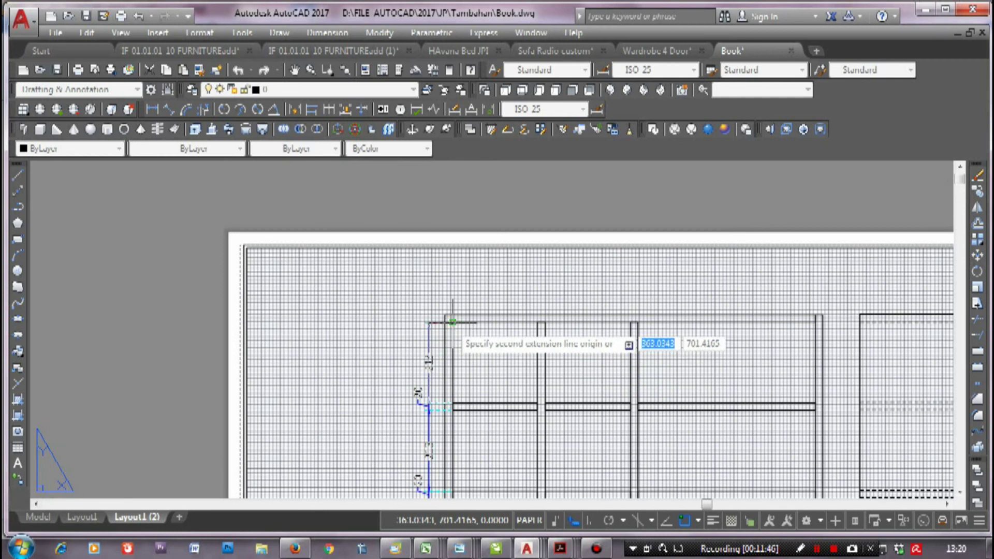
{"action": "scroll", "coordinate": [451, 322], "scroll_direction": "up", "scroll_amount": 5}
{"action": "left_click", "coordinate": [415, 285]}
{"action": "key", "text": "Return"}
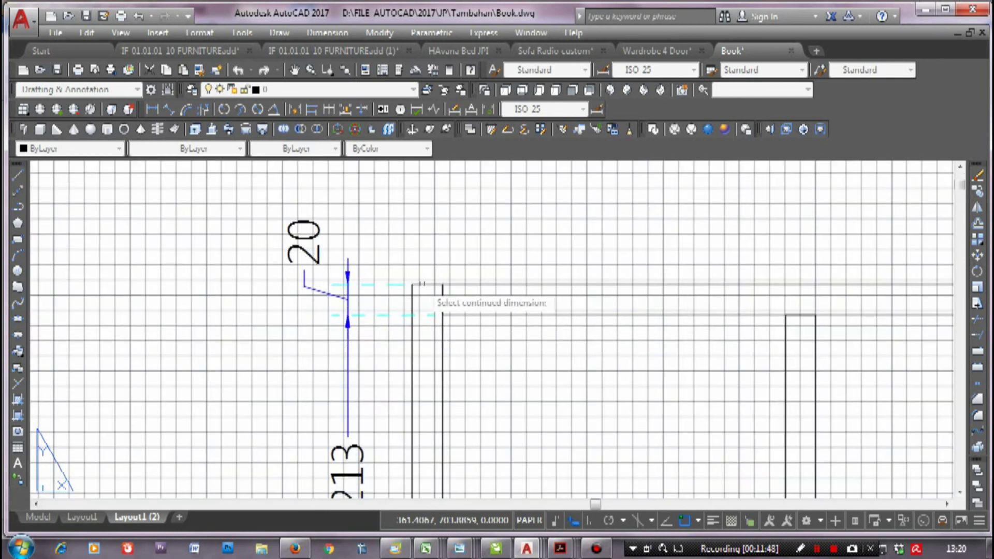
{"action": "left_click", "coordinate": [413, 284]}
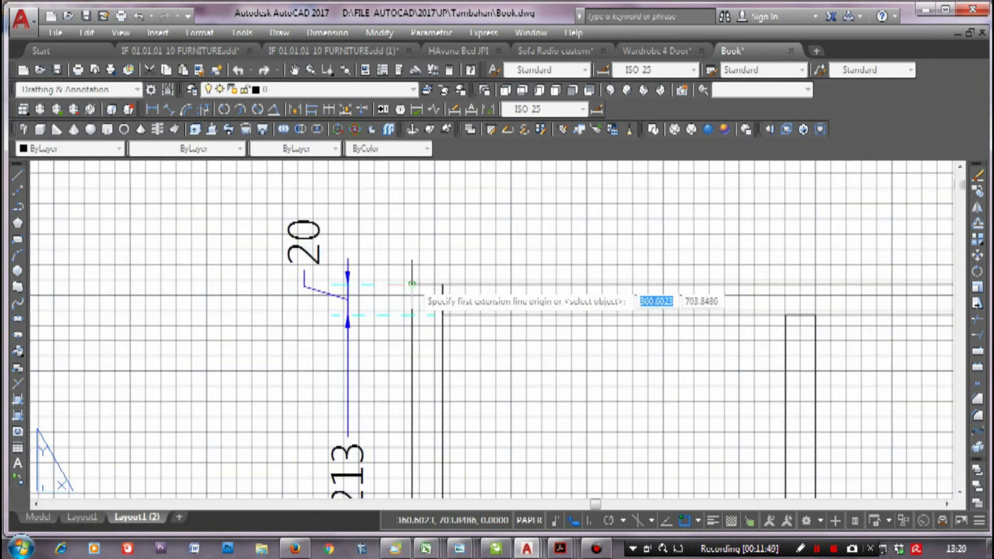
{"action": "scroll", "coordinate": [416, 310], "scroll_direction": "down", "scroll_amount": 4}
{"action": "scroll", "coordinate": [378, 305], "scroll_direction": "up", "scroll_amount": 5}
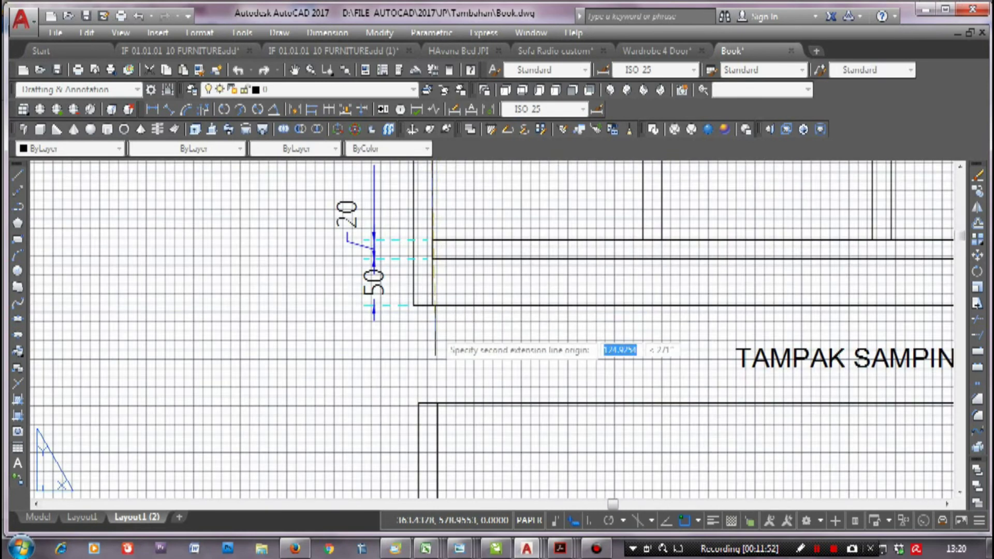
{"action": "scroll", "coordinate": [322, 300], "scroll_direction": "down", "scroll_amount": 4}
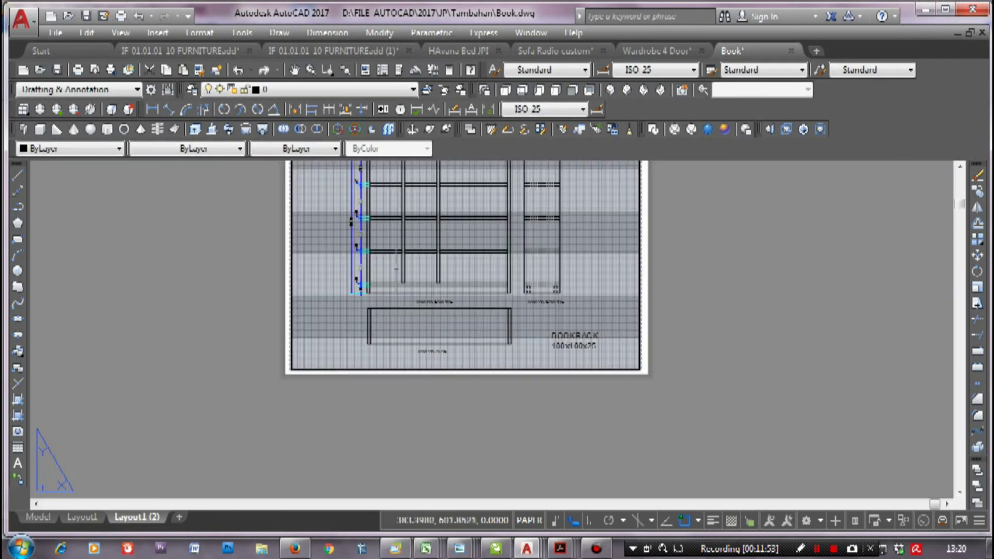
Dimension the top-left 20 segment and reposition it above the front view's top edge
{"action": "scroll", "coordinate": [343, 330], "scroll_direction": "up", "scroll_amount": 5}
{"action": "scroll", "coordinate": [343, 329], "scroll_direction": "up", "scroll_amount": 3}
{"action": "left_click", "coordinate": [313, 387]}
{"action": "left_click", "coordinate": [293, 388]}
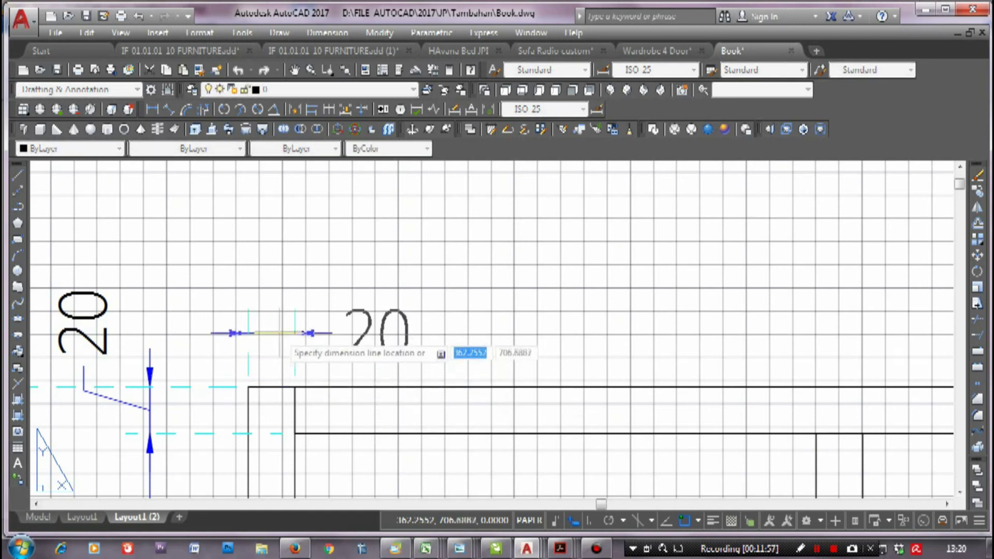
{"action": "left_click", "coordinate": [362, 322]}
{"action": "left_click", "coordinate": [362, 322]}
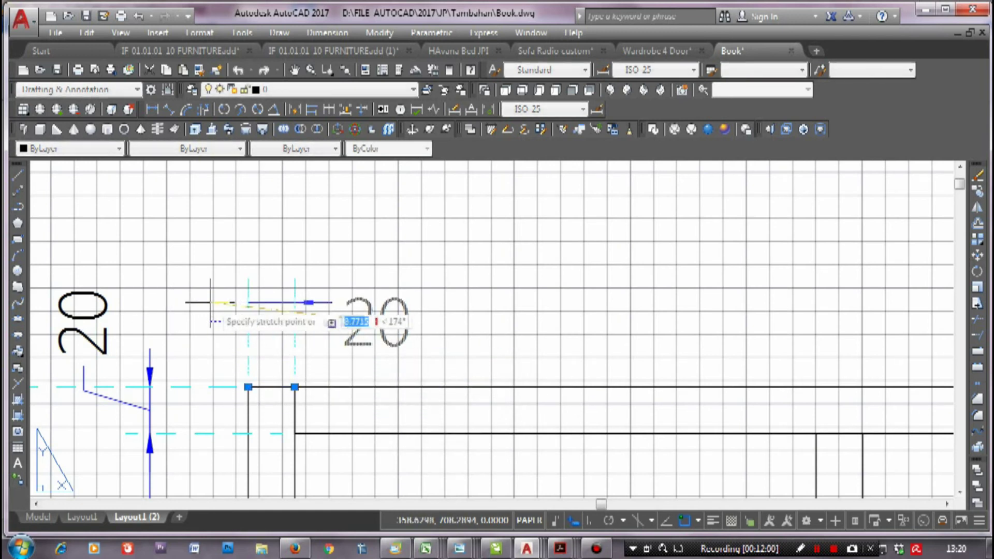
{"action": "left_click", "coordinate": [166, 303]}
Continue the top chain with the 225, 20 and 470 dimensions
{"action": "scroll", "coordinate": [321, 173], "scroll_direction": "down", "scroll_amount": 3}
{"action": "left_click", "coordinate": [424, 267]}
{"action": "scroll", "coordinate": [435, 269], "scroll_direction": "up", "scroll_amount": 3}
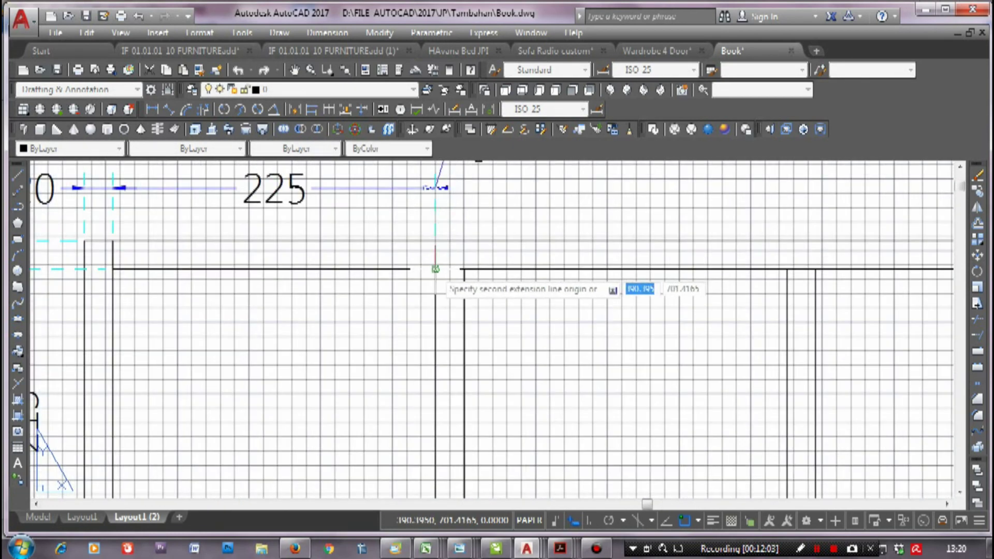
{"action": "scroll", "coordinate": [451, 275], "scroll_direction": "down", "scroll_amount": 3}
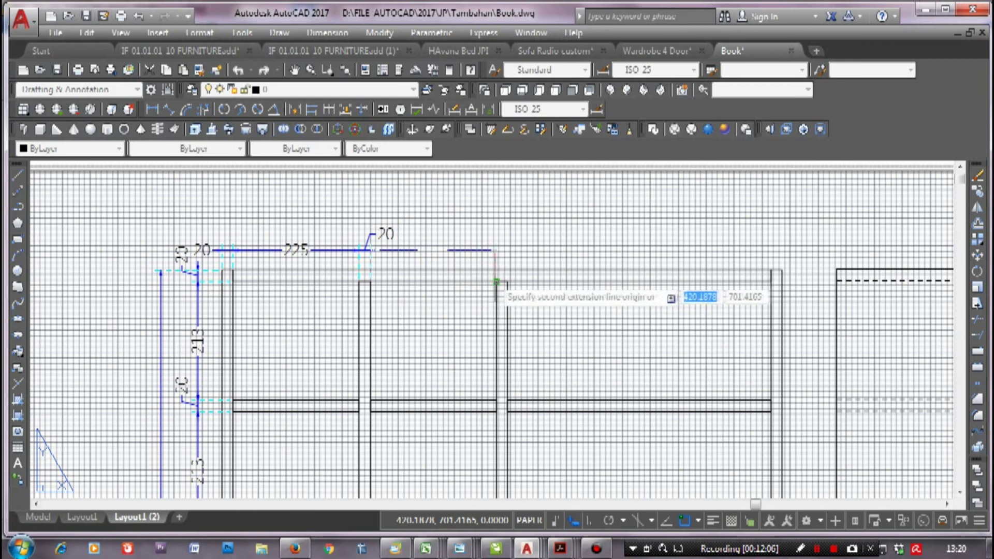
{"action": "left_click", "coordinate": [507, 283]}
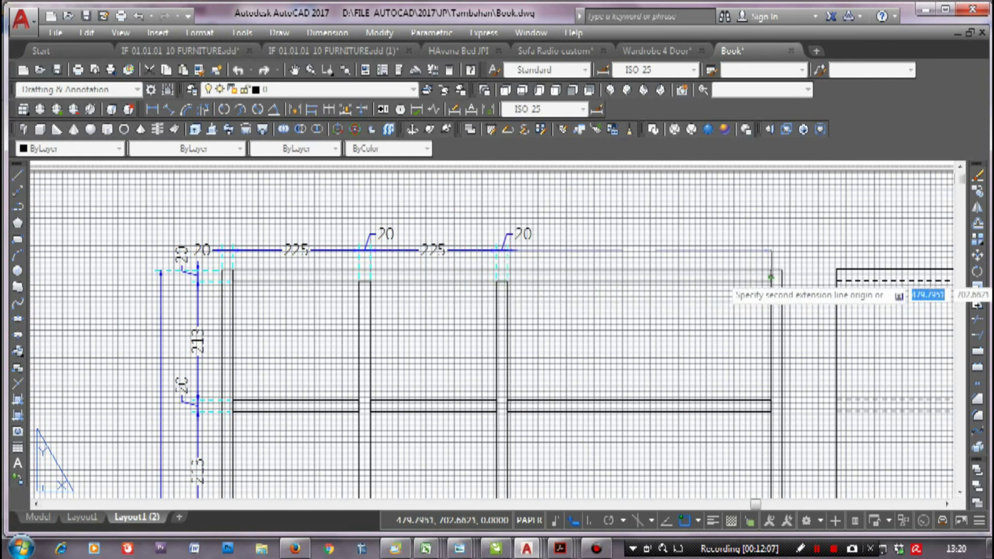
{"action": "left_click", "coordinate": [771, 270]}
{"action": "key", "text": "Escape"}
Add the overall 1000 width dimension corner to corner above the chain
{"action": "key", "text": "Return"}
{"action": "scroll", "coordinate": [217, 251], "scroll_direction": "up", "scroll_amount": 4}
{"action": "left_click", "coordinate": [251, 296]}
{"action": "scroll", "coordinate": [275, 292], "scroll_direction": "down", "scroll_amount": 6}
{"action": "scroll", "coordinate": [497, 311], "scroll_direction": "up", "scroll_amount": 3}
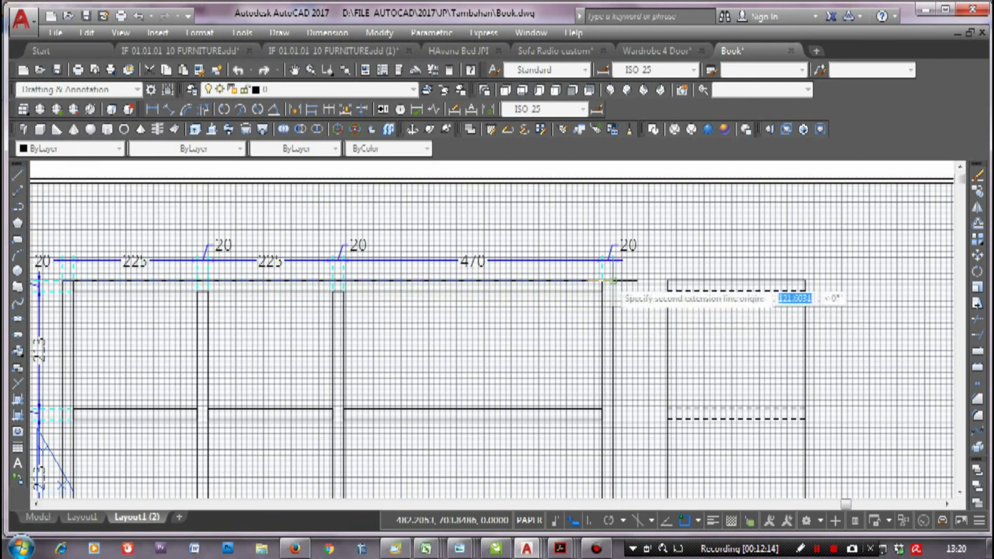
{"action": "left_click", "coordinate": [613, 280]}
{"action": "left_click", "coordinate": [544, 215]}
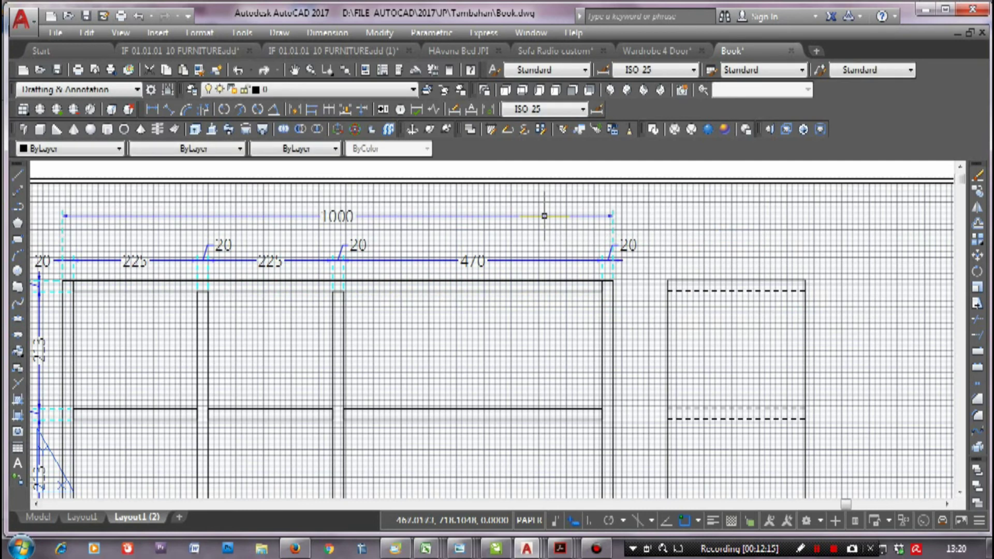
{"action": "scroll", "coordinate": [428, 174], "scroll_direction": "down", "scroll_amount": 4}
Dimension the side view's width between its top corners, placed above it
{"action": "key", "text": "Return"}
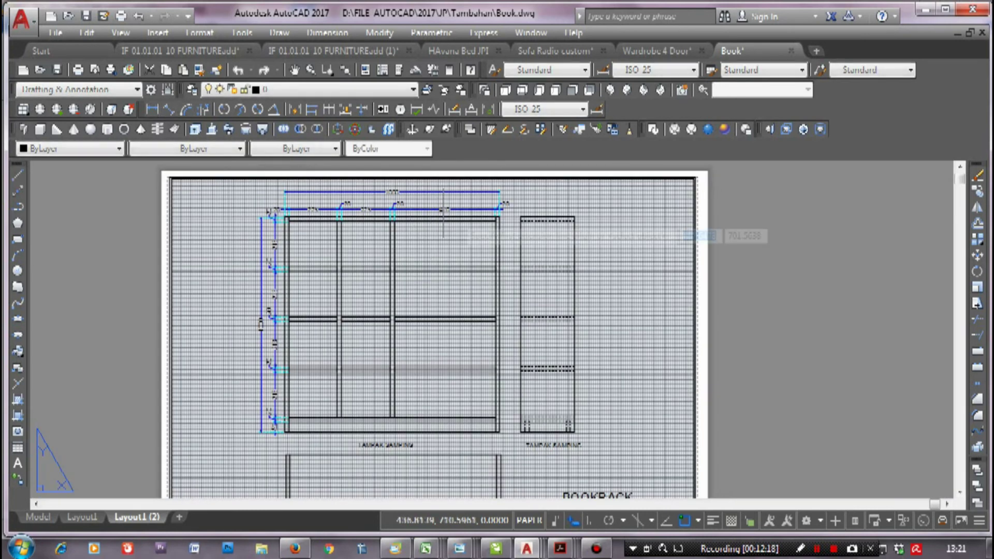
{"action": "scroll", "coordinate": [544, 219], "scroll_direction": "up", "scroll_amount": 5}
{"action": "left_click", "coordinate": [448, 213]}
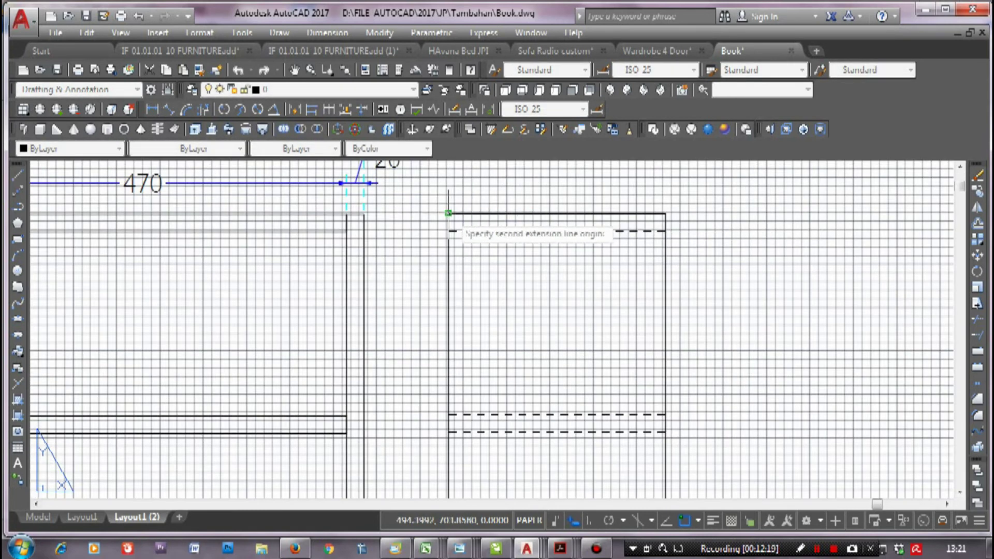
{"action": "left_click", "coordinate": [666, 212]}
{"action": "left_click", "coordinate": [662, 181]}
{"action": "scroll", "coordinate": [629, 254], "scroll_direction": "down", "scroll_amount": 5}
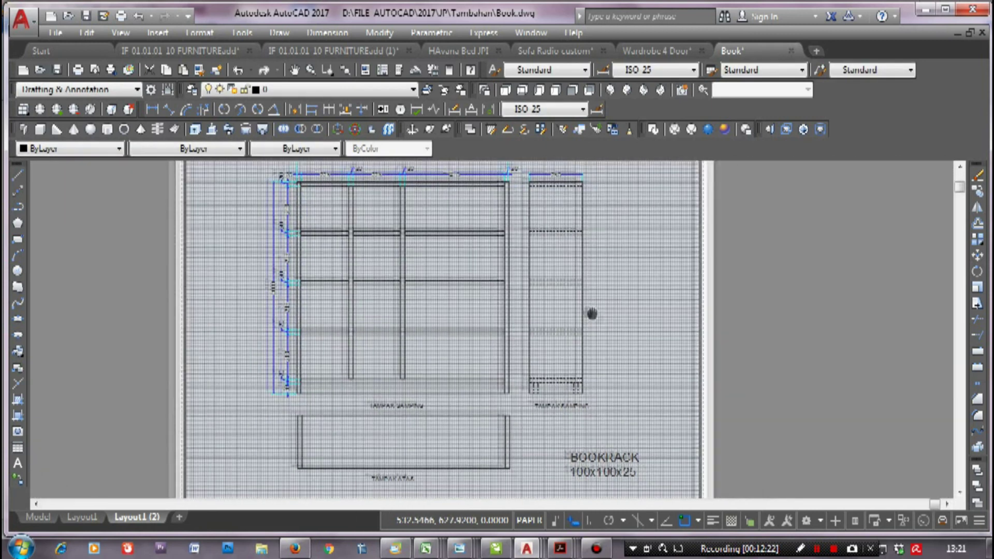
{"action": "scroll", "coordinate": [585, 409], "scroll_direction": "up", "scroll_amount": 4}
Add the side view's full height dimension, bottom to top, along its right side
{"action": "key", "text": "Return"}
{"action": "left_click", "coordinate": [571, 409]}
{"action": "scroll", "coordinate": [543, 363], "scroll_direction": "down", "scroll_amount": 4}
{"action": "scroll", "coordinate": [557, 331], "scroll_direction": "up", "scroll_amount": 1}
{"action": "scroll", "coordinate": [570, 259], "scroll_direction": "up", "scroll_amount": 3}
{"action": "left_click", "coordinate": [571, 206]}
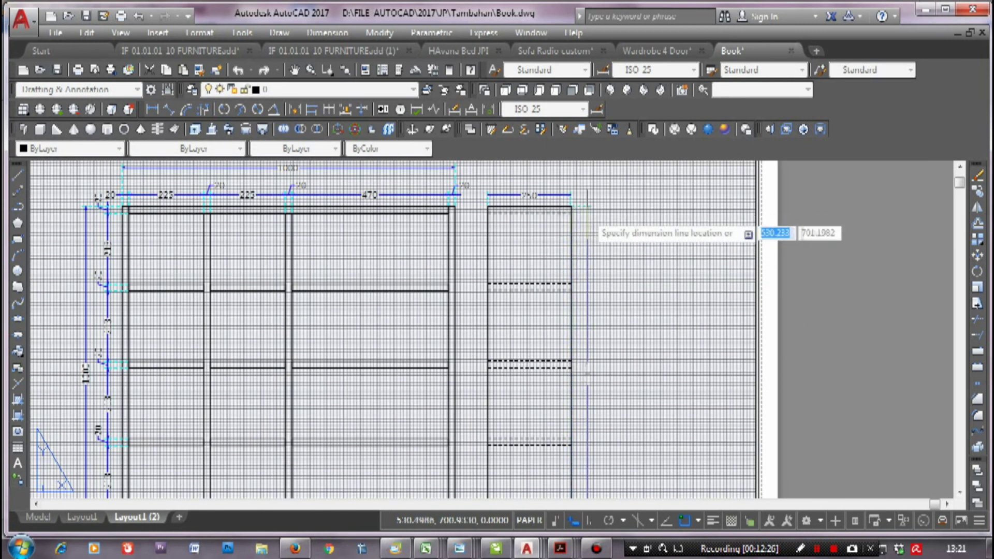
{"action": "left_click", "coordinate": [593, 383]}
{"action": "scroll", "coordinate": [593, 383], "scroll_direction": "down", "scroll_amount": 3}
{"action": "scroll", "coordinate": [484, 311], "scroll_direction": "up", "scroll_amount": 3}
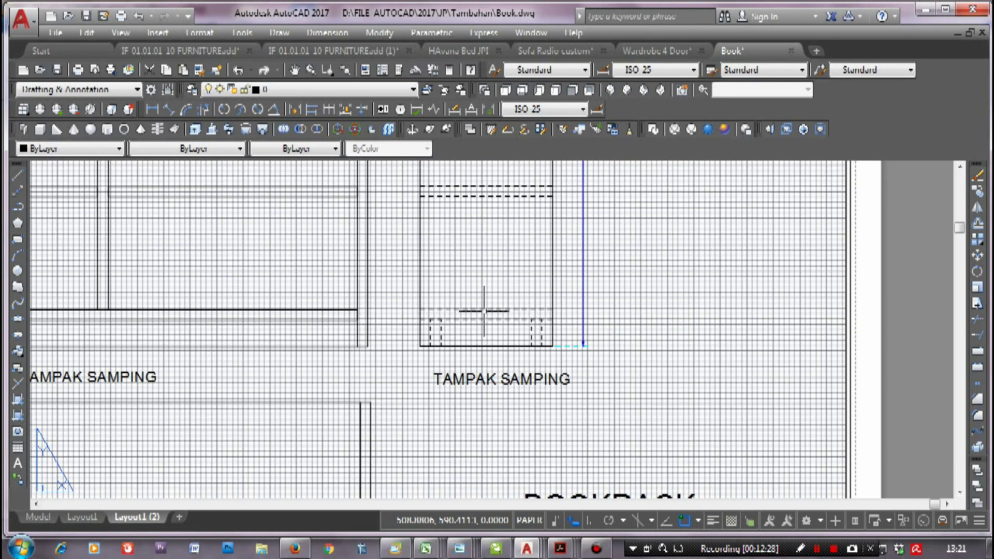
{"action": "scroll", "coordinate": [484, 310], "scroll_direction": "down", "scroll_amount": 3}
{"action": "scroll", "coordinate": [466, 336], "scroll_direction": "down", "scroll_amount": 1}
{"action": "scroll", "coordinate": [453, 357], "scroll_direction": "up", "scroll_amount": 1}
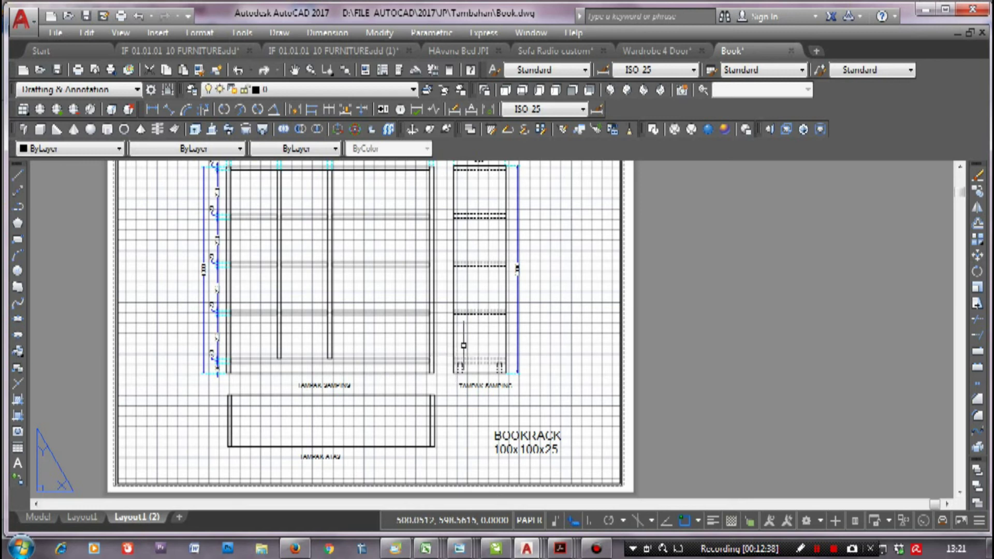
Fit the sheet in view and add the vertical 250 dimension beside the top view
{"action": "scroll", "coordinate": [501, 217], "scroll_direction": "up", "scroll_amount": 2}
{"action": "scroll", "coordinate": [515, 222], "scroll_direction": "down", "scroll_amount": 3}
{"action": "scroll", "coordinate": [537, 227], "scroll_direction": "up", "scroll_amount": 1}
{"action": "scroll", "coordinate": [542, 213], "scroll_direction": "up", "scroll_amount": 1}
{"action": "scroll", "coordinate": [533, 212], "scroll_direction": "down", "scroll_amount": 4}
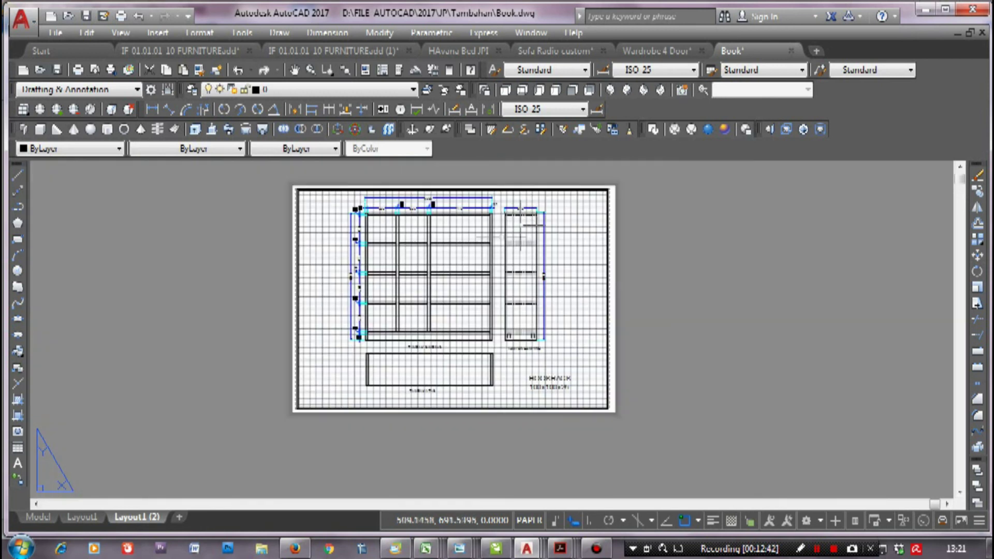
{"action": "scroll", "coordinate": [554, 205], "scroll_direction": "up", "scroll_amount": 4}
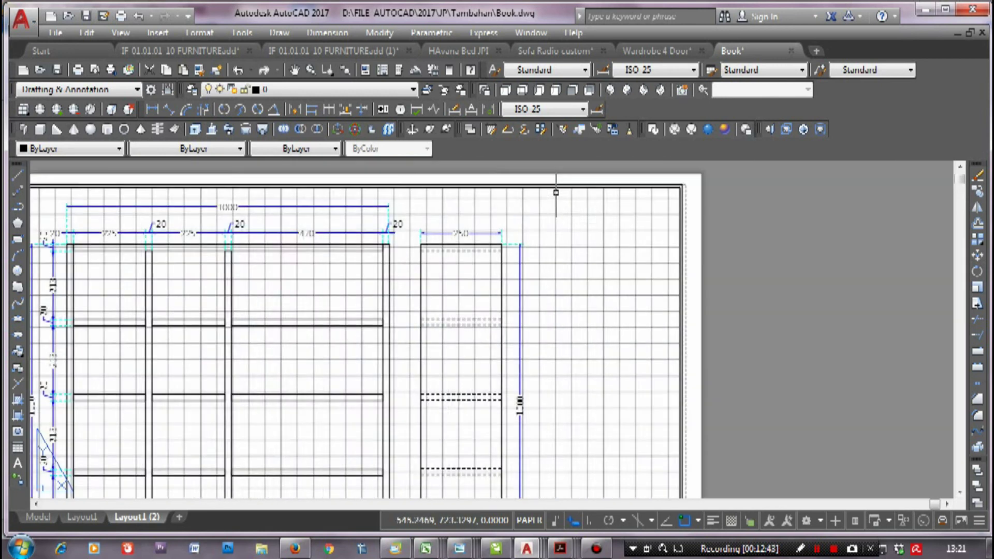
{"action": "scroll", "coordinate": [518, 272], "scroll_direction": "up", "scroll_amount": 2}
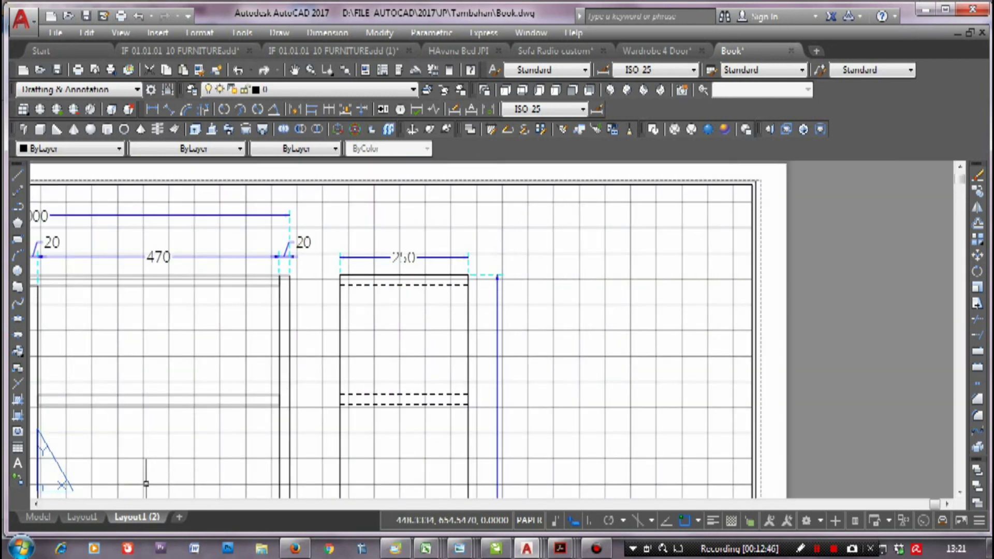
{"action": "mouse_move", "coordinate": [81, 518]}
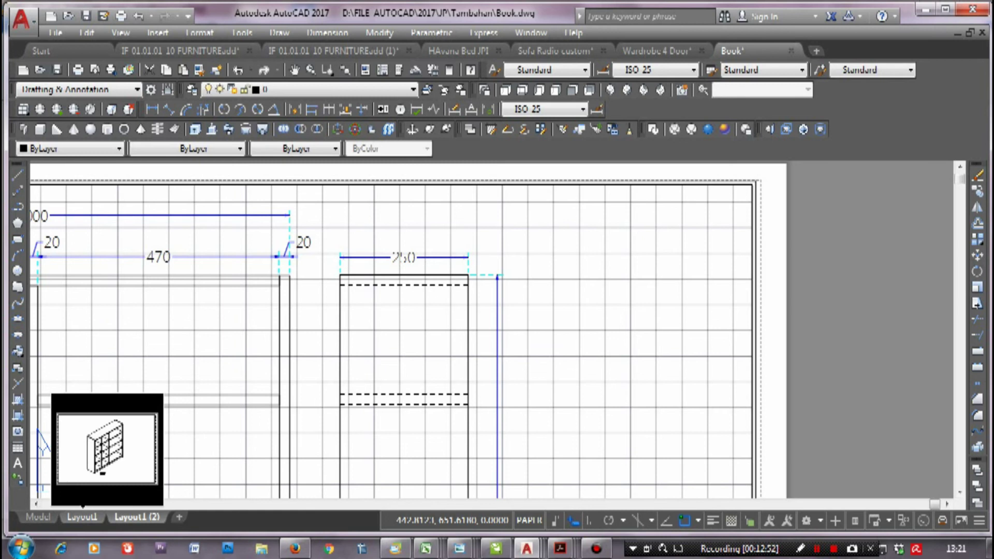
{"action": "middle_click", "coordinate": [300, 321]}
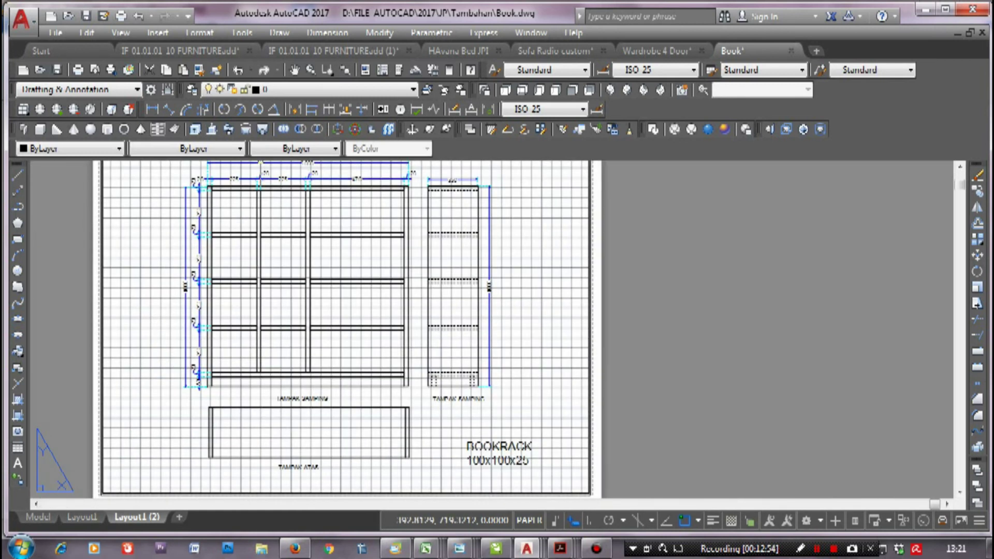
{"action": "key", "text": "Return"}
{"action": "scroll", "coordinate": [210, 458], "scroll_direction": "up", "scroll_amount": 4}
{"action": "left_click", "coordinate": [206, 445]}
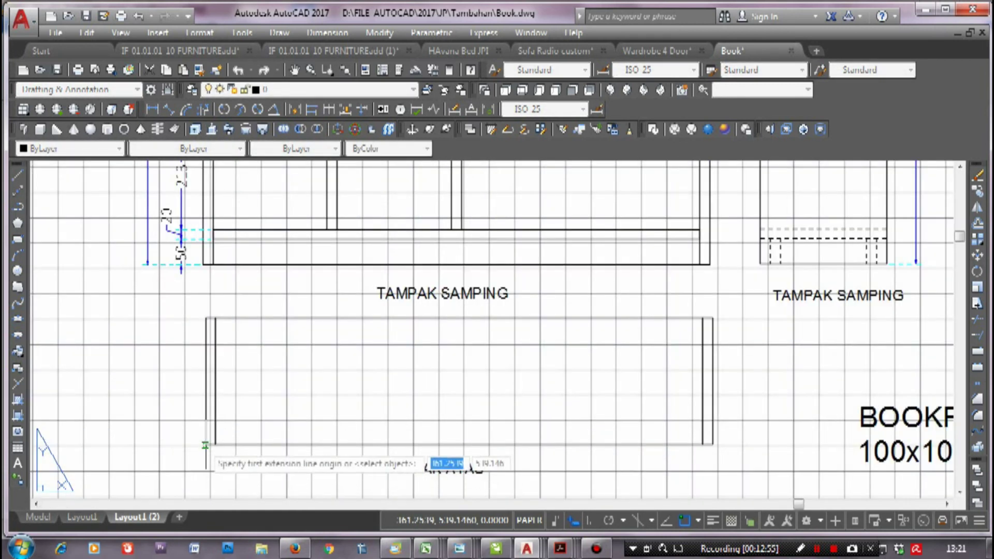
{"action": "left_click", "coordinate": [206, 318]}
{"action": "left_click", "coordinate": [182, 363]}
Add a 20 dimension at the top view's bottom-left corner, continued to its right corner
{"action": "key", "text": "Return"}
{"action": "left_click", "coordinate": [210, 445]}
{"action": "left_click", "coordinate": [215, 445]}
{"action": "left_click", "coordinate": [209, 462]}
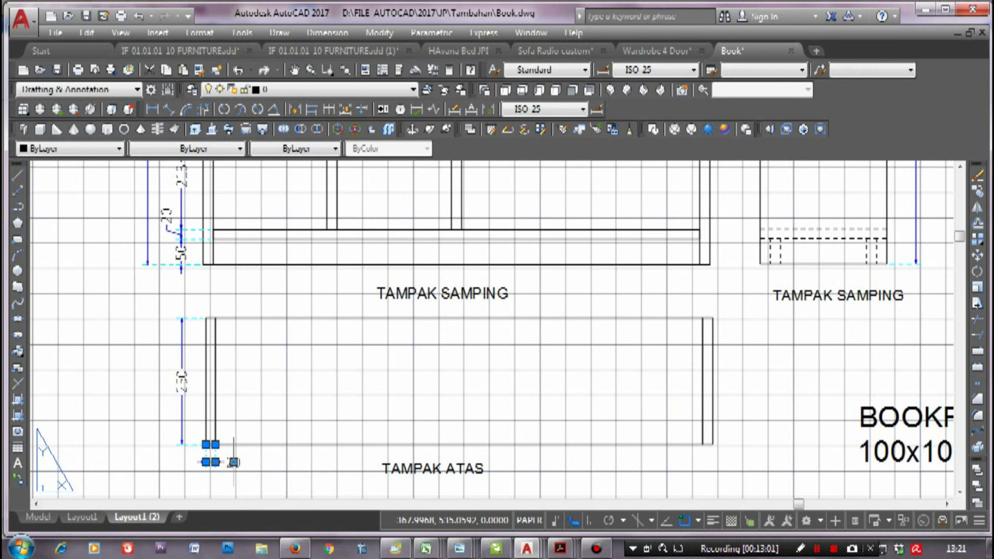
{"action": "left_click", "coordinate": [188, 469]}
{"action": "type", "text": "dco"}
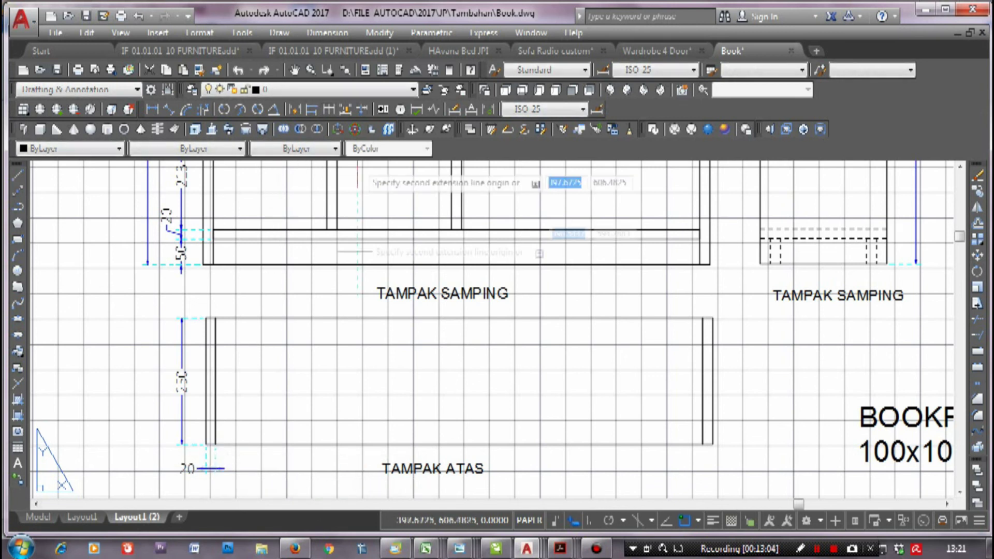
{"action": "key", "text": "Return"}
{"action": "left_click", "coordinate": [703, 445]}
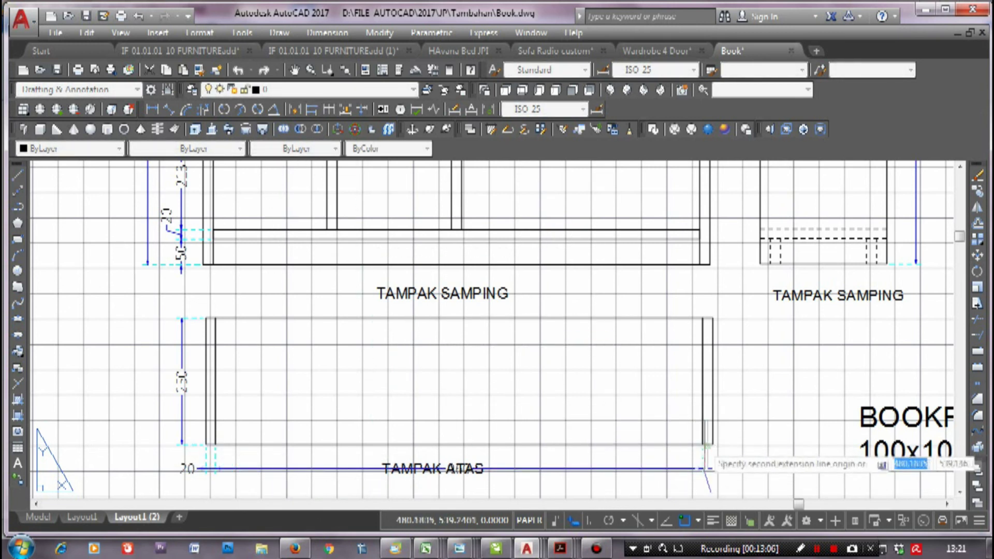
{"action": "key", "text": "Escape"}
Add an overall 1000 dimension beneath the top view's bottom edge
{"action": "left_click", "coordinate": [471, 469]}
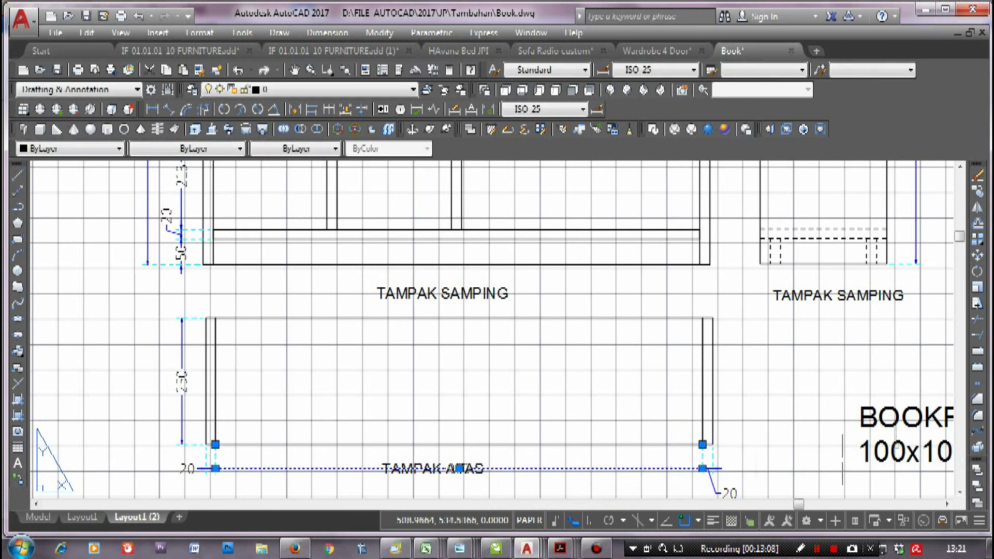
{"action": "scroll", "coordinate": [440, 476], "scroll_direction": "up", "scroll_amount": 4}
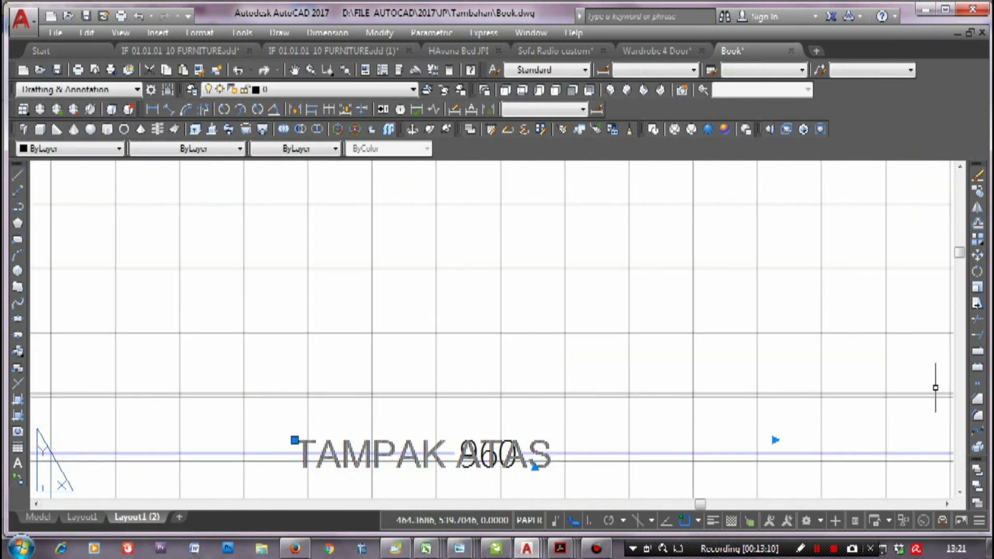
{"action": "scroll", "coordinate": [481, 290], "scroll_direction": "down", "scroll_amount": 6}
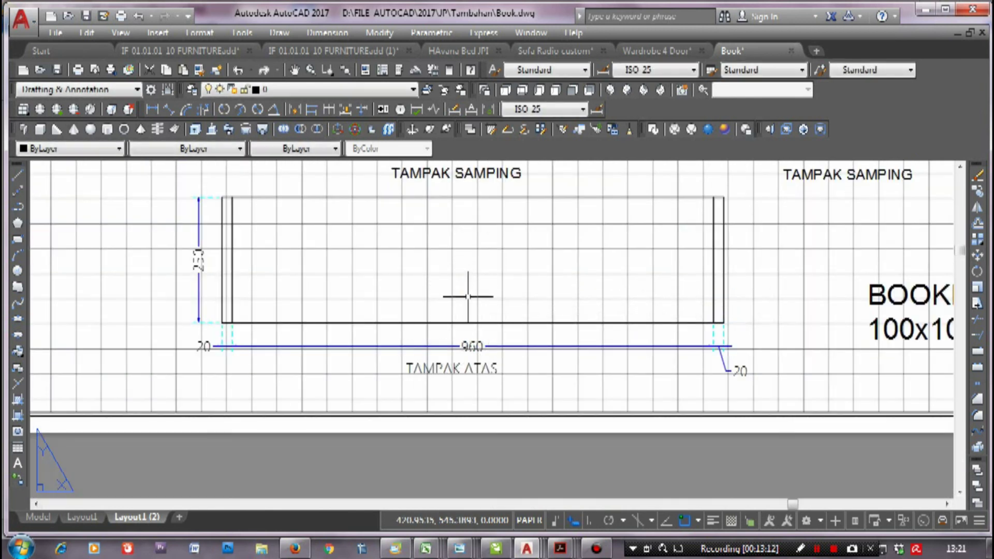
{"action": "scroll", "coordinate": [334, 267], "scroll_direction": "down", "scroll_amount": 4}
{"action": "middle_click_drag", "start_coordinate": [334, 267], "coordinate": [353, 316]}
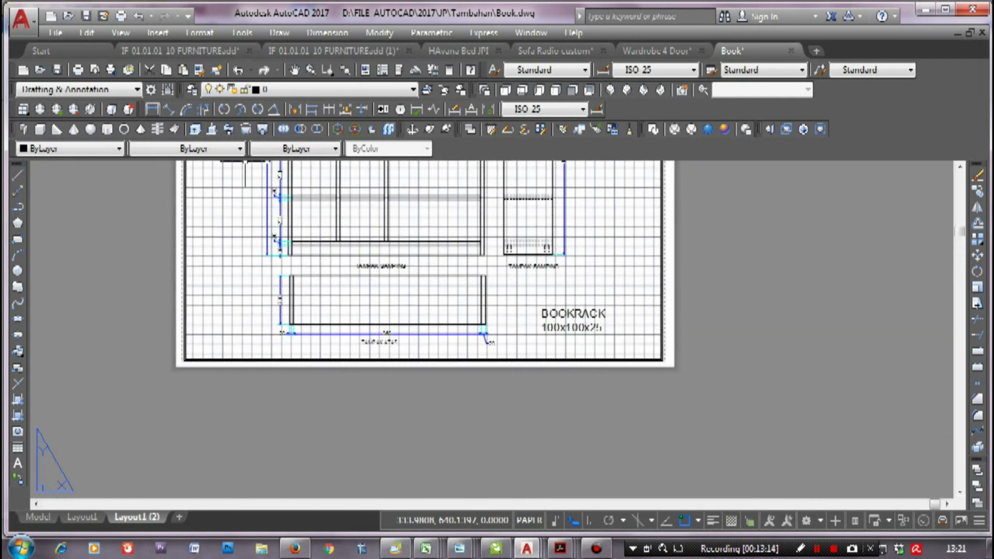
{"action": "key", "text": "space"}
{"action": "scroll", "coordinate": [275, 319], "scroll_direction": "up", "scroll_amount": 8}
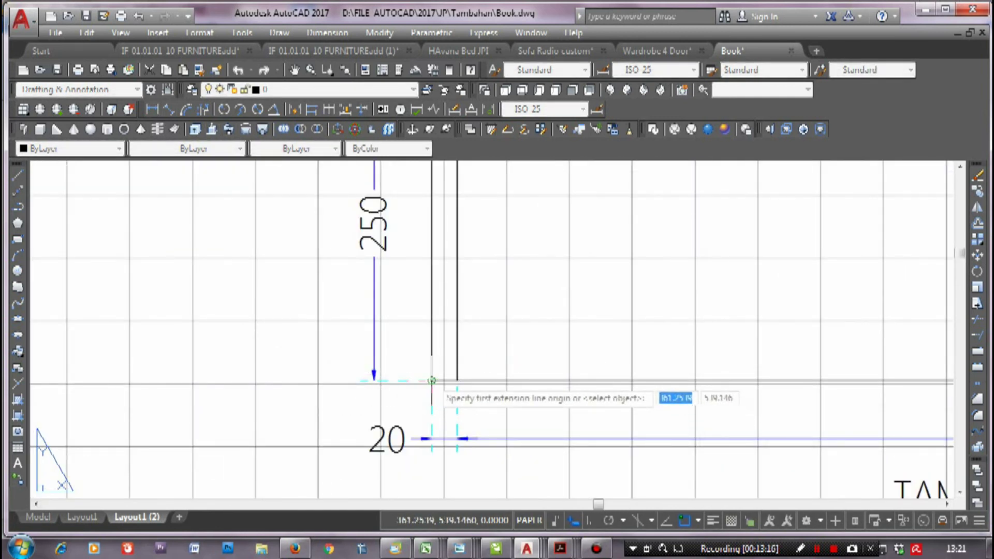
{"action": "left_click", "coordinate": [431, 381]}
{"action": "scroll", "coordinate": [431, 380], "scroll_direction": "down", "scroll_amount": 2}
{"action": "scroll", "coordinate": [454, 399], "scroll_direction": "down", "scroll_amount": 3}
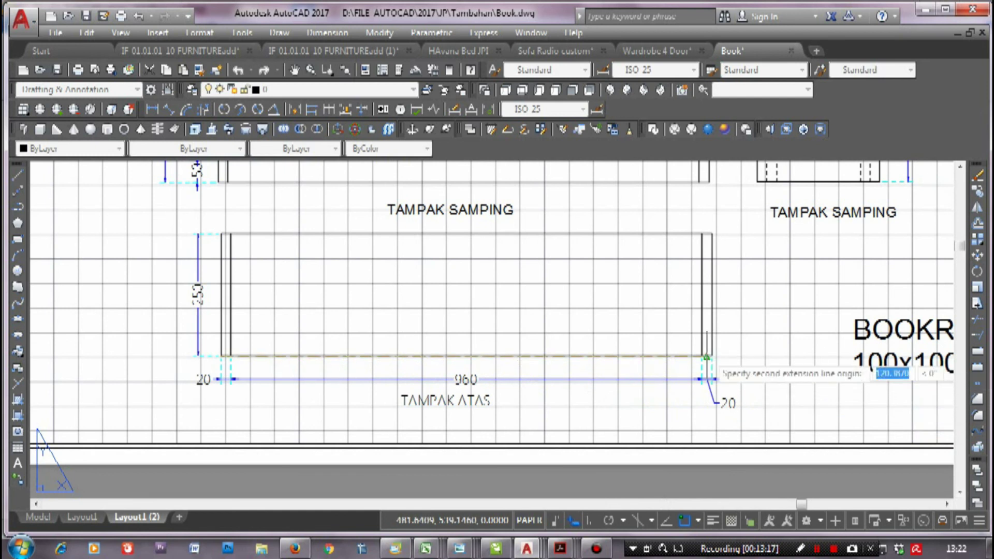
{"action": "left_click", "coordinate": [707, 357]}
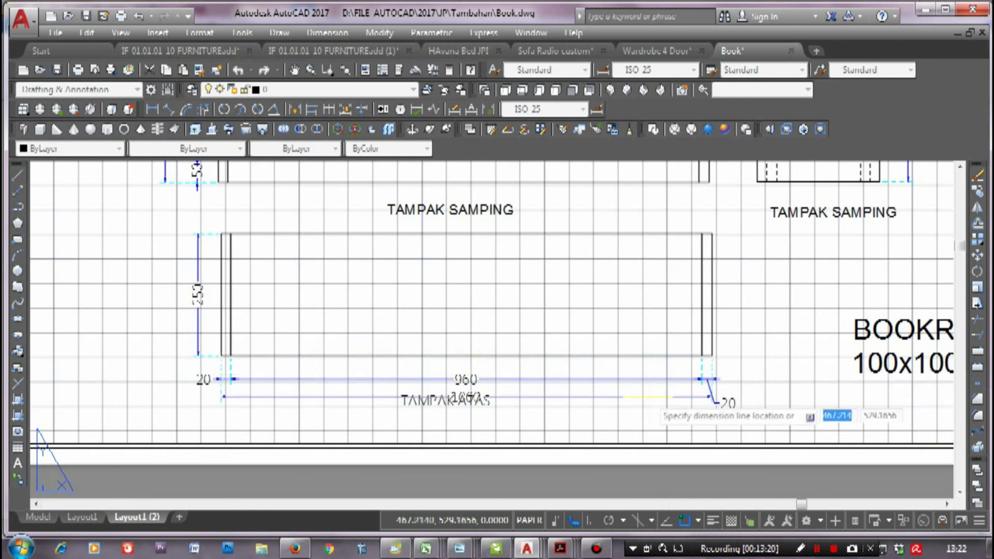
{"action": "left_click", "coordinate": [647, 400]}
Move the TAMPAK ATAS label below the new 1000 dimension
{"action": "left_click", "coordinate": [429, 406]}
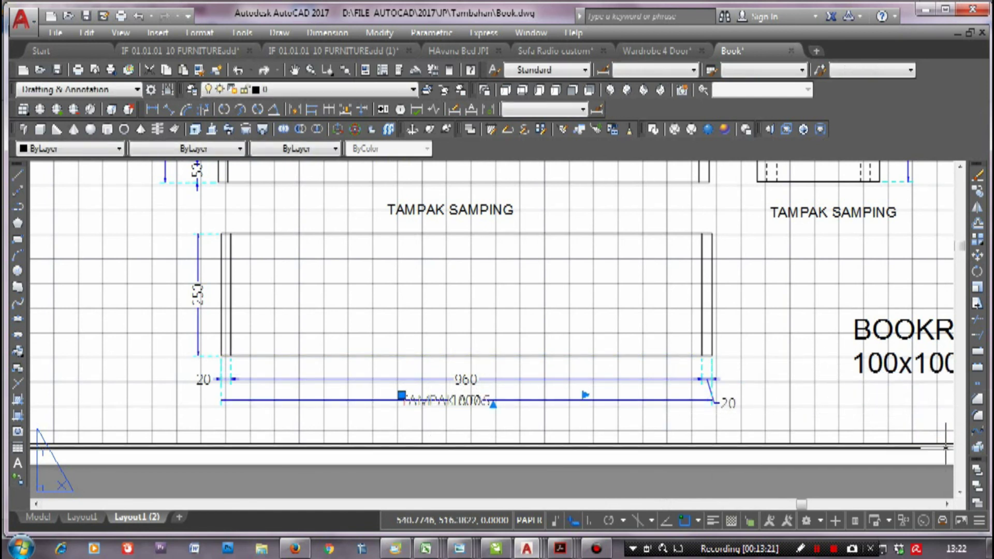
{"action": "type", "text": "m"}
{"action": "key", "text": "Return"}
{"action": "left_click", "coordinate": [743, 347]}
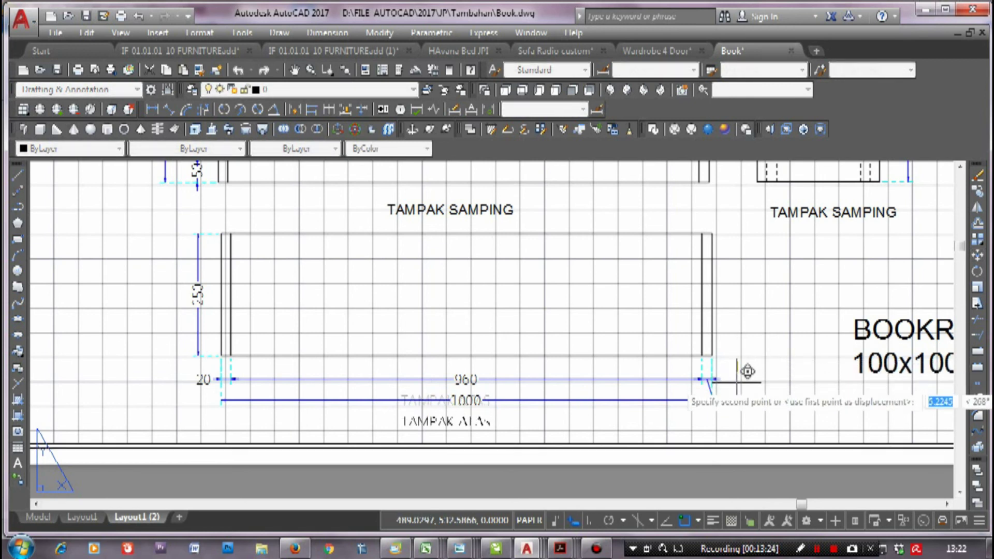
{"action": "left_click", "coordinate": [744, 368]}
{"action": "scroll", "coordinate": [745, 331], "scroll_direction": "down", "scroll_amount": 1}
{"action": "scroll", "coordinate": [754, 311], "scroll_direction": "down", "scroll_amount": 1}
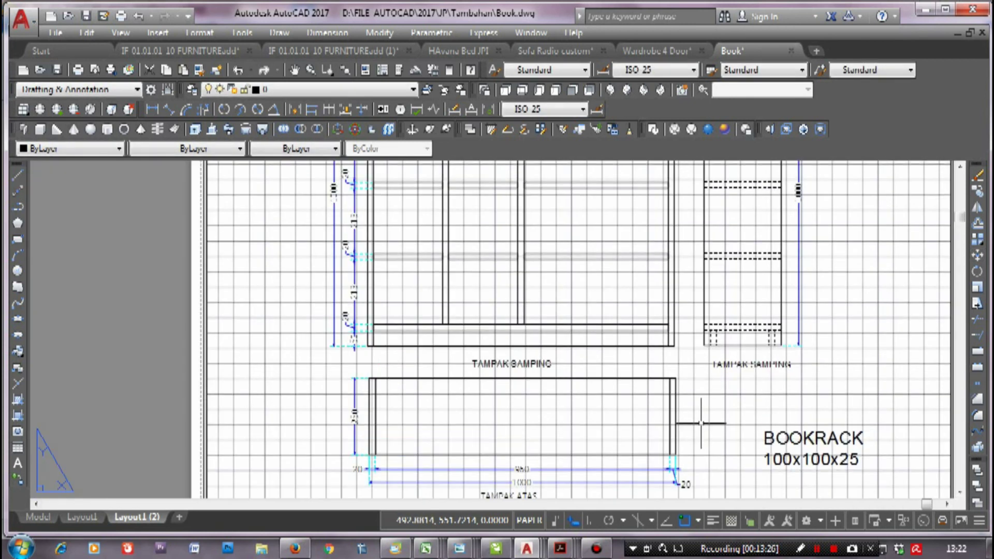
{"action": "scroll", "coordinate": [558, 354], "scroll_direction": "down", "scroll_amount": 1}
Zoom around the dimensioned second sheet, then switch to Layout1 showing the isometric bookrack
{"action": "scroll", "coordinate": [558, 353], "scroll_direction": "down", "scroll_amount": 1}
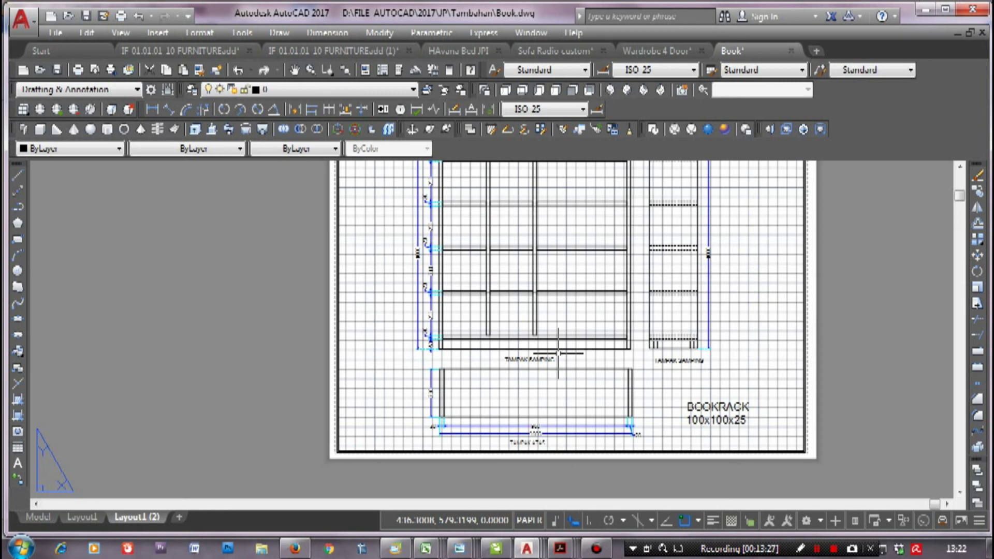
{"action": "scroll", "coordinate": [558, 354], "scroll_direction": "down", "scroll_amount": 3}
{"action": "scroll", "coordinate": [591, 344], "scroll_direction": "up", "scroll_amount": 5}
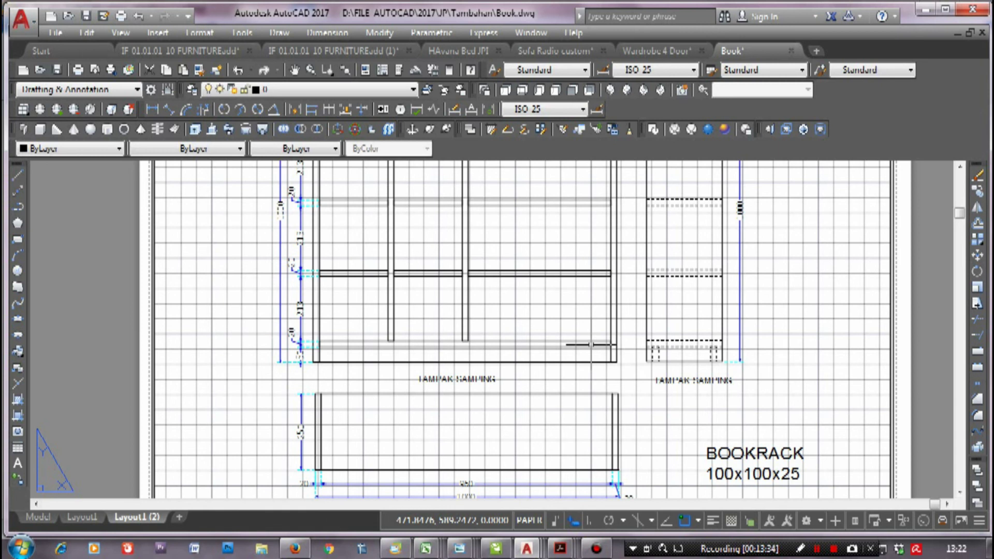
{"action": "scroll", "coordinate": [591, 345], "scroll_direction": "down", "scroll_amount": 2}
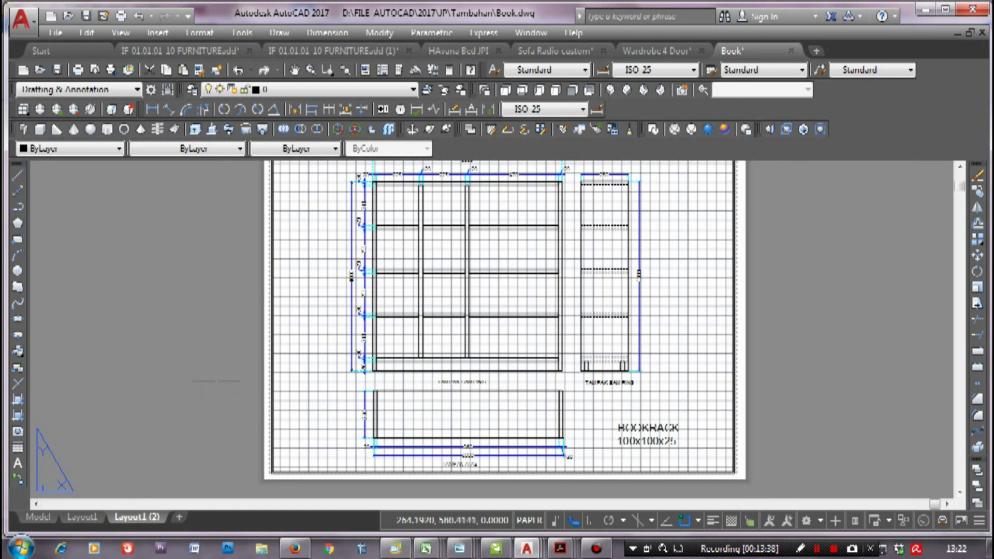
{"action": "left_click", "coordinate": [82, 517]}
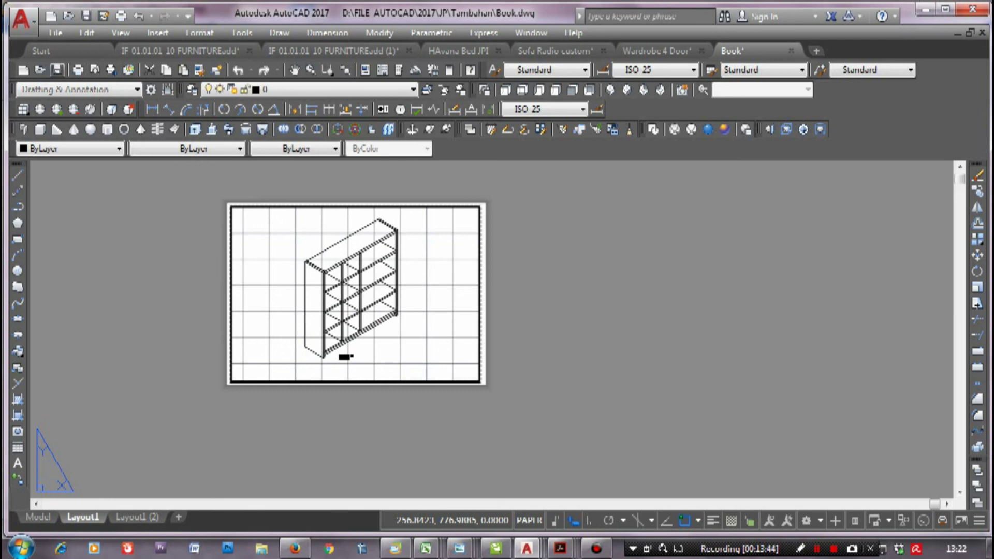
Export the drawing to PDF with All layouts selected, saved as Book.pdf
{"action": "left_click", "coordinate": [21, 20]}
{"action": "mouse_move", "coordinate": [59, 256]}
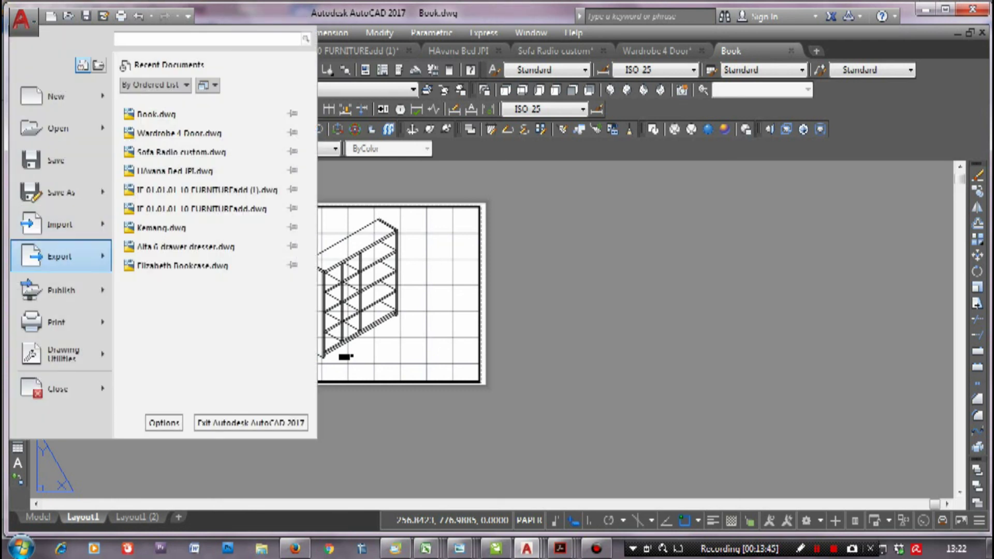
{"action": "left_click", "coordinate": [161, 244]}
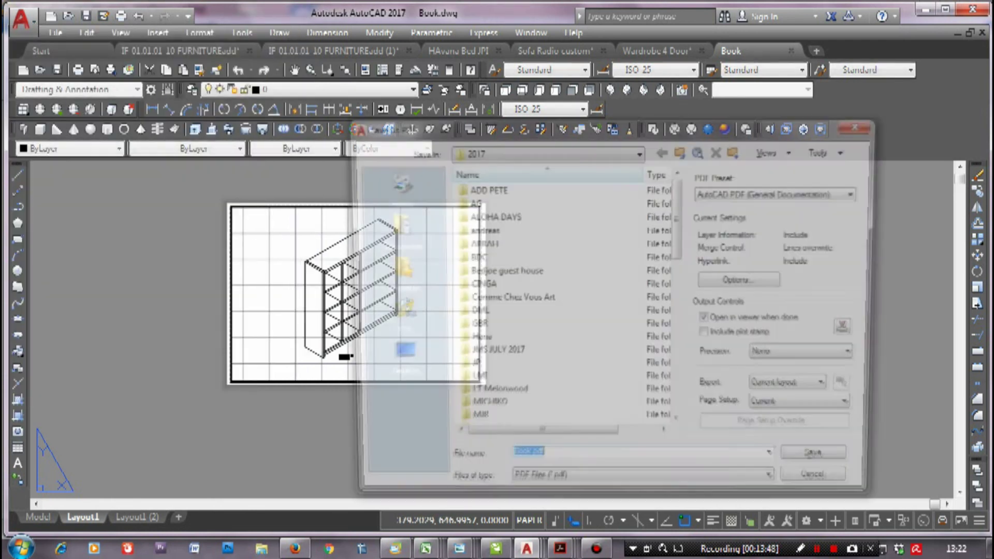
{"action": "left_click", "coordinate": [797, 388]}
{"action": "left_click", "coordinate": [787, 409]}
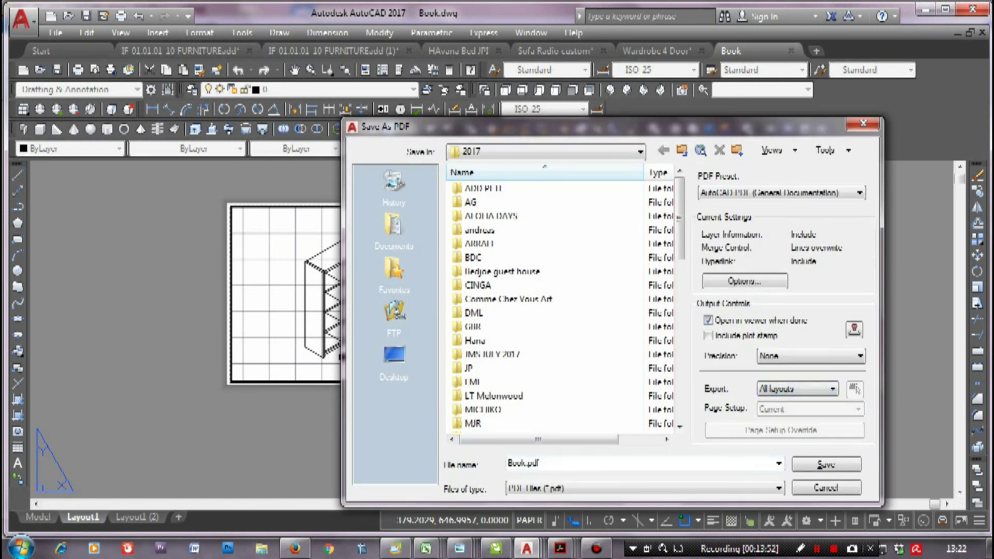
{"action": "left_click", "coordinate": [827, 464]}
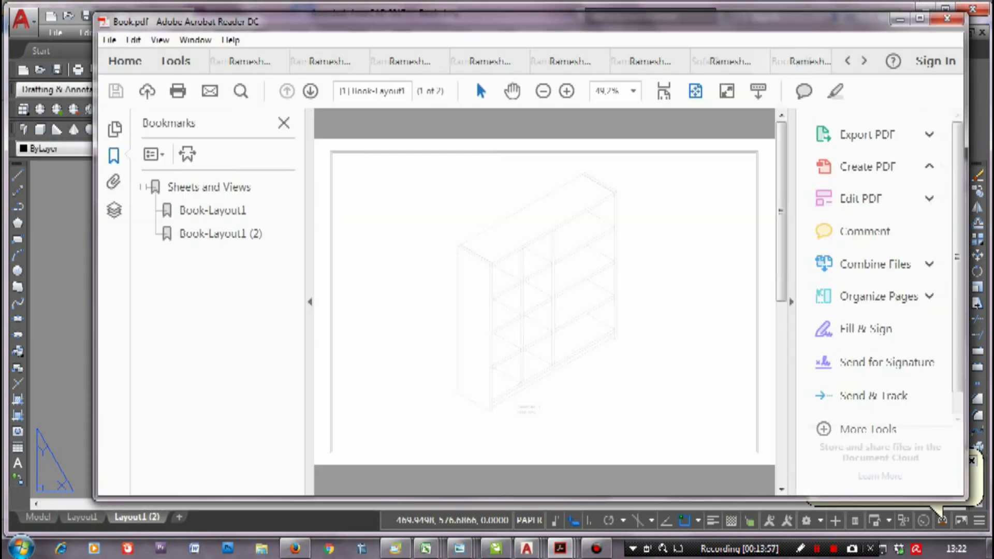
Maximize the Acrobat window, hide the Bookmarks pane and zoom to 125%
{"action": "scroll", "coordinate": [544, 301], "scroll_direction": "down", "scroll_amount": 2}
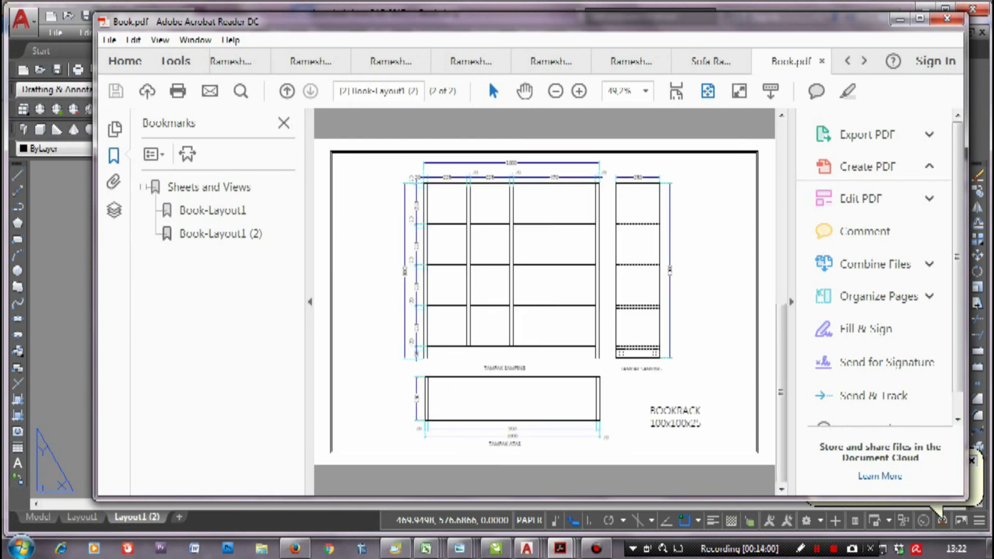
{"action": "left_click", "coordinate": [920, 18]}
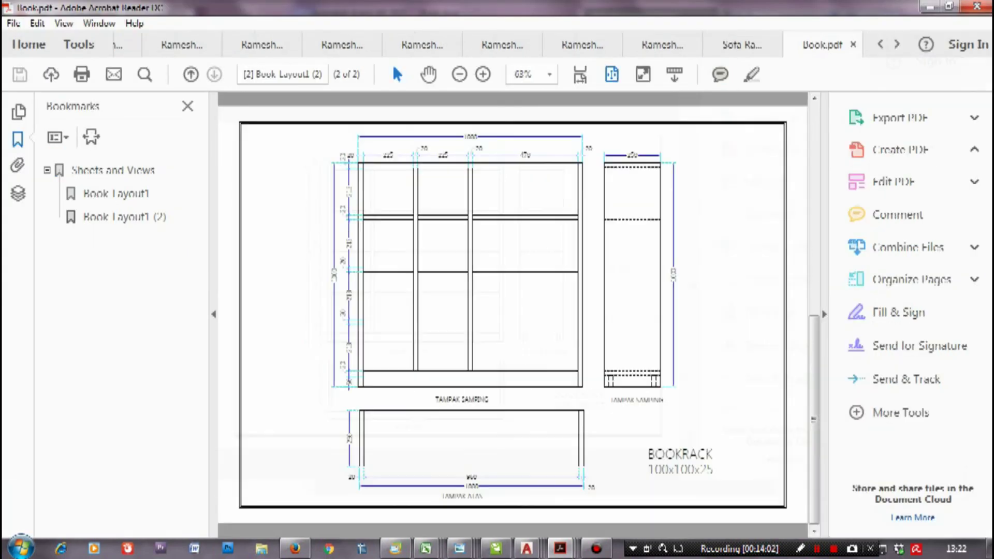
{"action": "scroll", "coordinate": [513, 310], "scroll_direction": "up", "scroll_amount": 2}
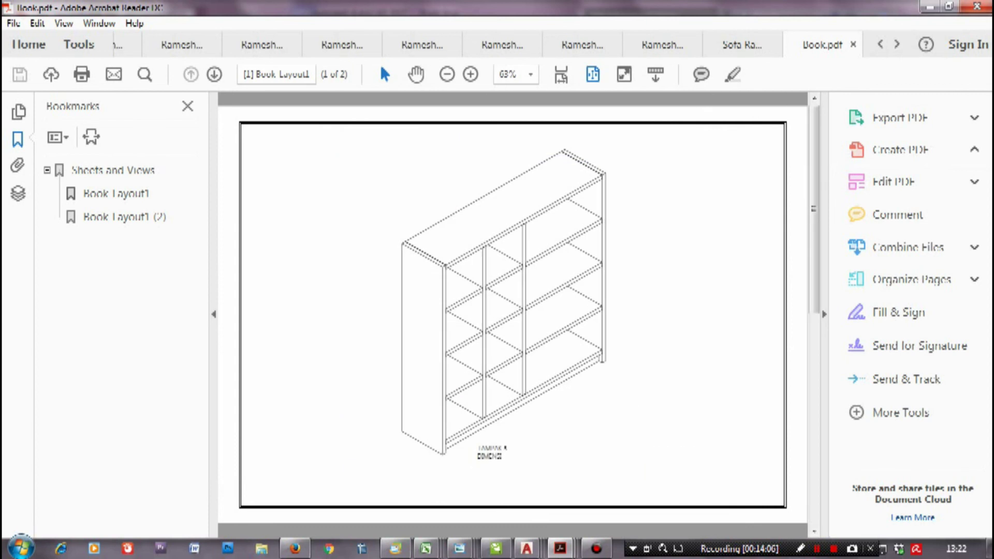
{"action": "key", "text": "F4"}
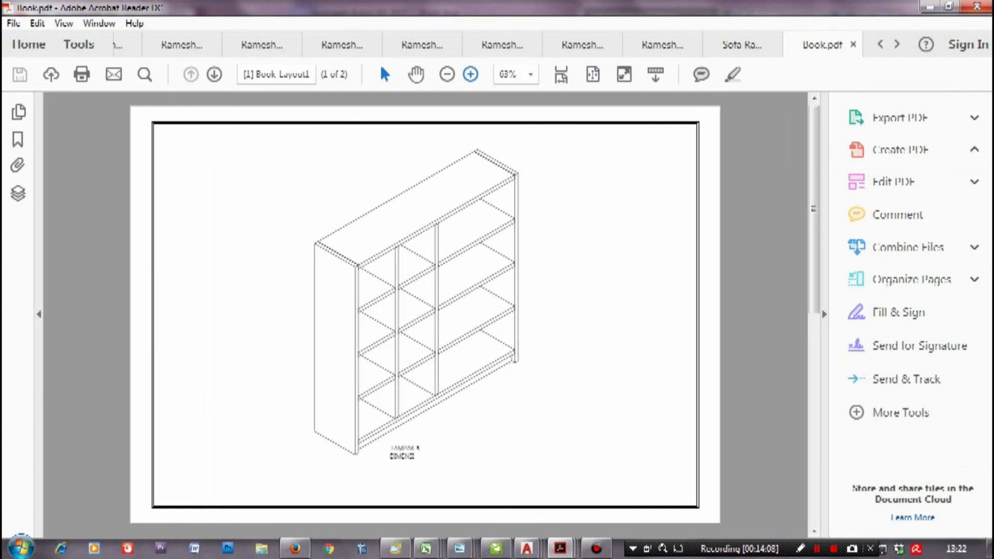
{"action": "key", "text": "ctrl+equal"}
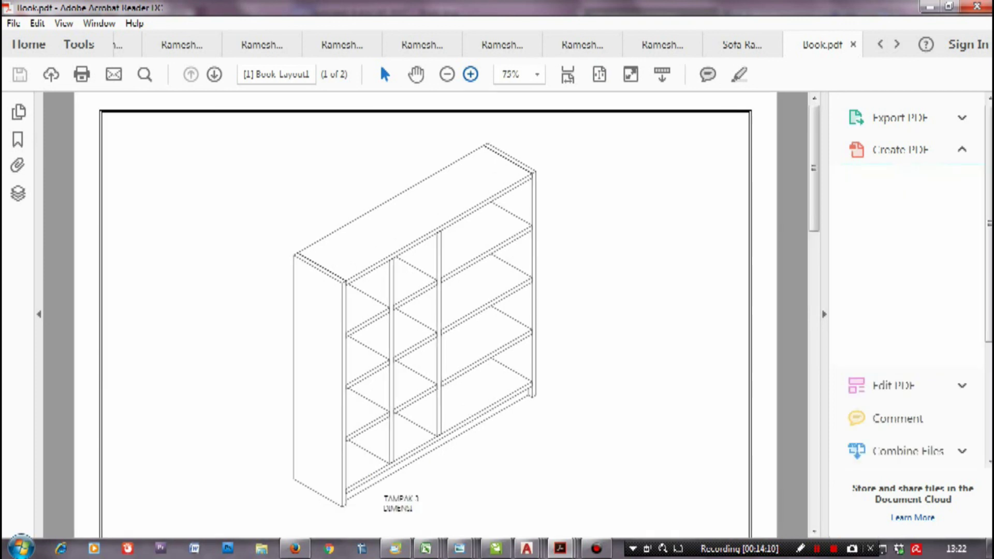
{"action": "key", "text": "ctrl+equal"}
{"action": "key", "text": "ctrl+equal"}
Scroll through the isometric page and the dimensioned TAMPAK SAMPING and TAMPAK ATAS page
{"action": "scroll", "coordinate": [435, 311], "scroll_direction": "down", "scroll_amount": 10}
{"action": "scroll", "coordinate": [435, 311], "scroll_direction": "right", "scroll_amount": 4}
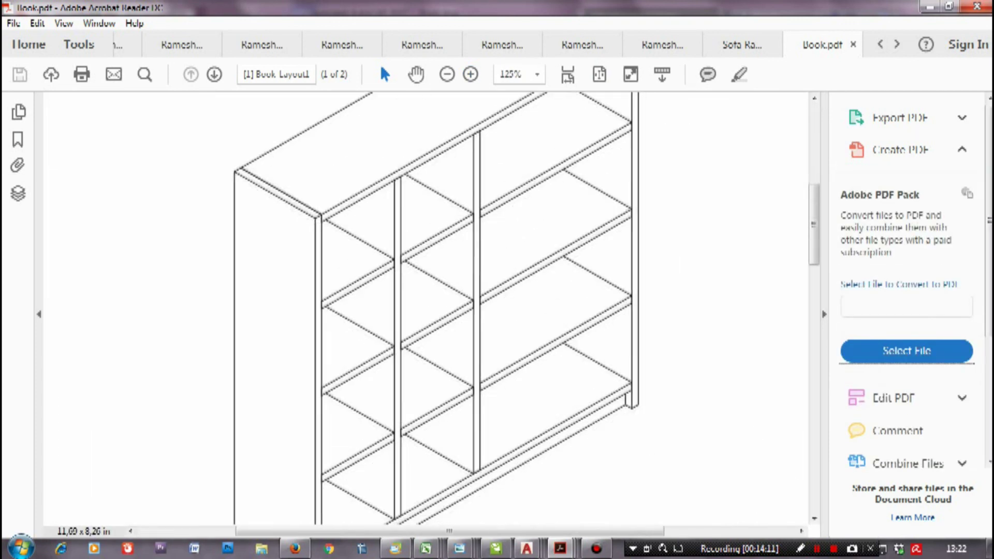
{"action": "scroll", "coordinate": [435, 310], "scroll_direction": "up", "scroll_amount": 5}
{"action": "scroll", "coordinate": [435, 310], "scroll_direction": "right", "scroll_amount": 2}
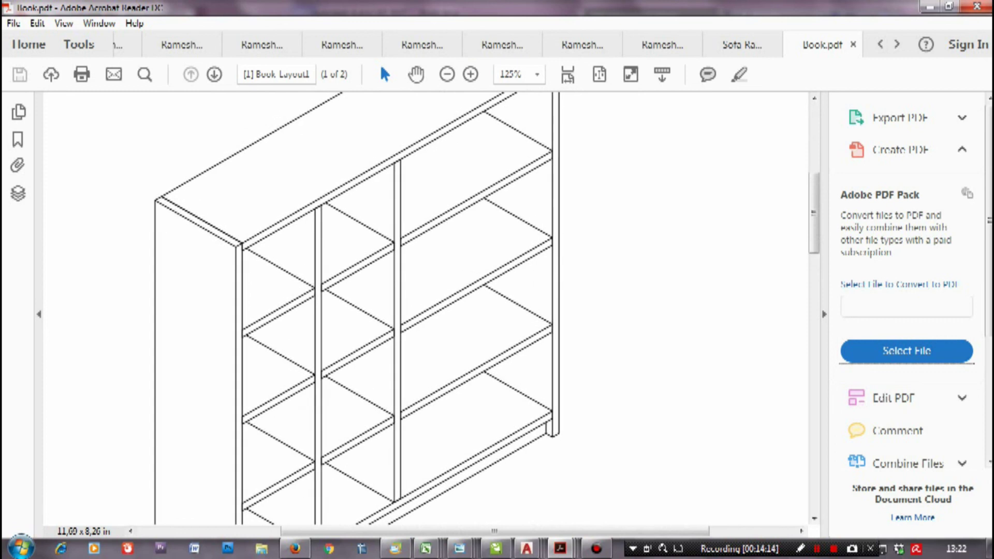
{"action": "scroll", "coordinate": [435, 311], "scroll_direction": "down", "scroll_amount": 2}
{"action": "scroll", "coordinate": [435, 310], "scroll_direction": "down", "scroll_amount": 2}
{"action": "scroll", "coordinate": [435, 310], "scroll_direction": "down", "scroll_amount": 4}
{"action": "scroll", "coordinate": [434, 311], "scroll_direction": "down", "scroll_amount": 5}
{"action": "scroll", "coordinate": [424, 311], "scroll_direction": "down", "scroll_amount": 2}
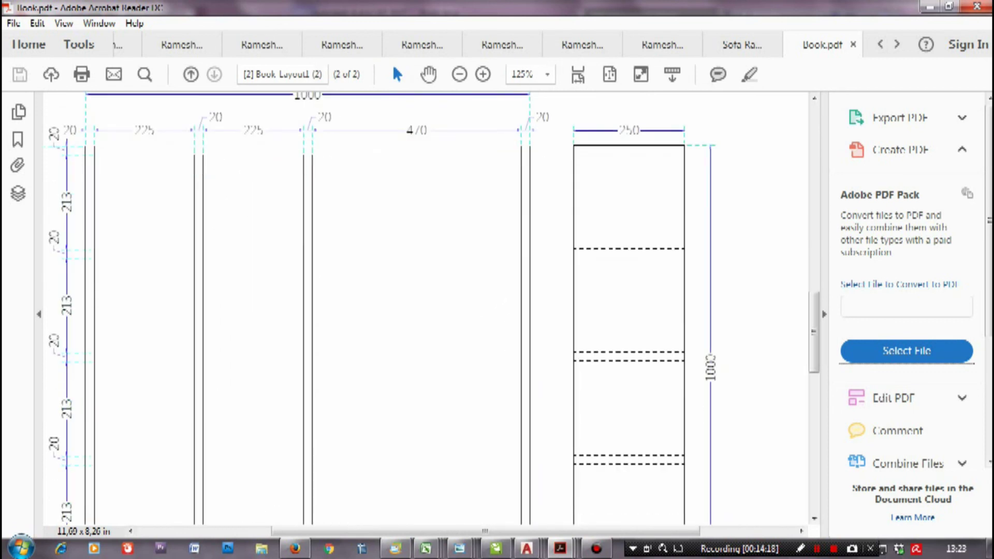
{"action": "scroll", "coordinate": [425, 310], "scroll_direction": "down", "scroll_amount": 5}
{"action": "scroll", "coordinate": [424, 310], "scroll_direction": "left", "scroll_amount": 2}
{"action": "scroll", "coordinate": [424, 311], "scroll_direction": "down", "scroll_amount": 2}
{"action": "scroll", "coordinate": [424, 310], "scroll_direction": "down", "scroll_amount": 2}
{"action": "scroll", "coordinate": [425, 311], "scroll_direction": "down", "scroll_amount": 2}
{"action": "scroll", "coordinate": [424, 311], "scroll_direction": "up", "scroll_amount": 1}
{"action": "scroll", "coordinate": [425, 310], "scroll_direction": "up", "scroll_amount": 5}
{"action": "scroll", "coordinate": [425, 311], "scroll_direction": "right", "scroll_amount": 3}
{"action": "scroll", "coordinate": [424, 310], "scroll_direction": "up", "scroll_amount": 2}
{"action": "scroll", "coordinate": [424, 310], "scroll_direction": "left", "scroll_amount": 5}
{"action": "scroll", "coordinate": [424, 310], "scroll_direction": "left", "scroll_amount": 2}
{"action": "scroll", "coordinate": [425, 310], "scroll_direction": "down", "scroll_amount": 4}
{"action": "scroll", "coordinate": [424, 311], "scroll_direction": "down", "scroll_amount": 4}
{"action": "scroll", "coordinate": [424, 311], "scroll_direction": "up", "scroll_amount": 1}
{"action": "scroll", "coordinate": [425, 310], "scroll_direction": "right", "scroll_amount": 5}
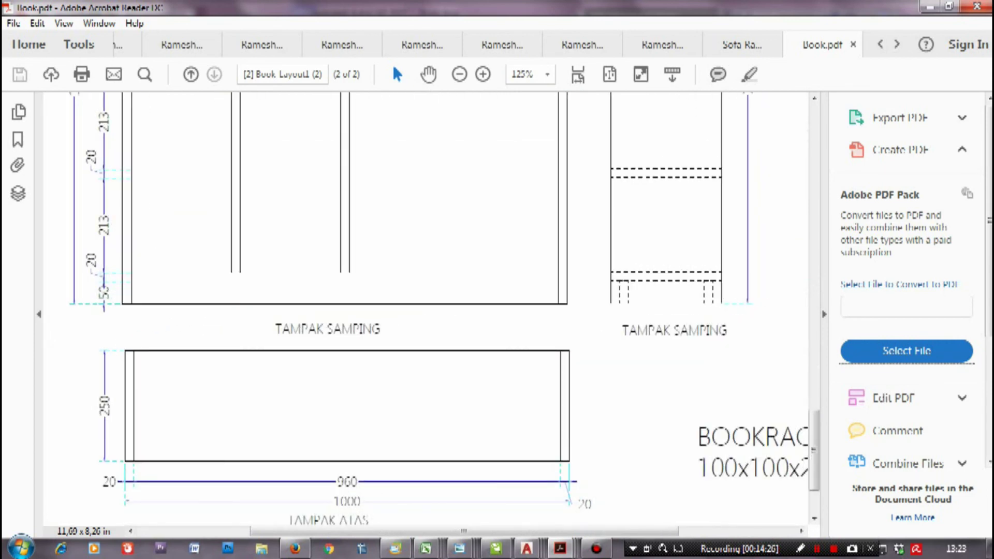